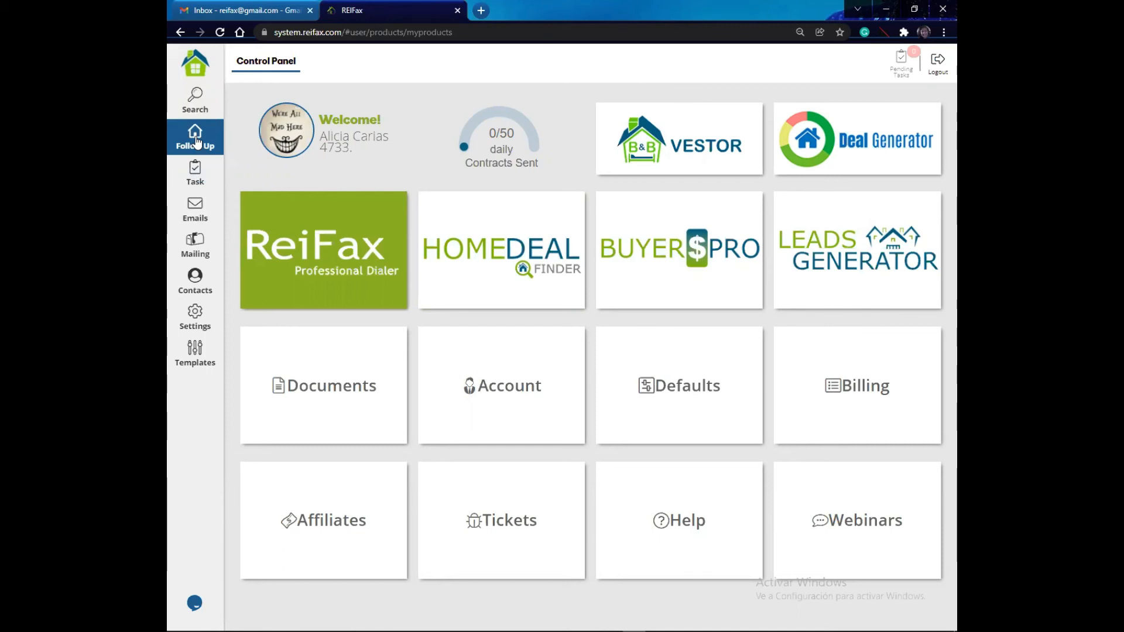
- Open the followed properties list and select the first ten properties
left_click(197, 143)
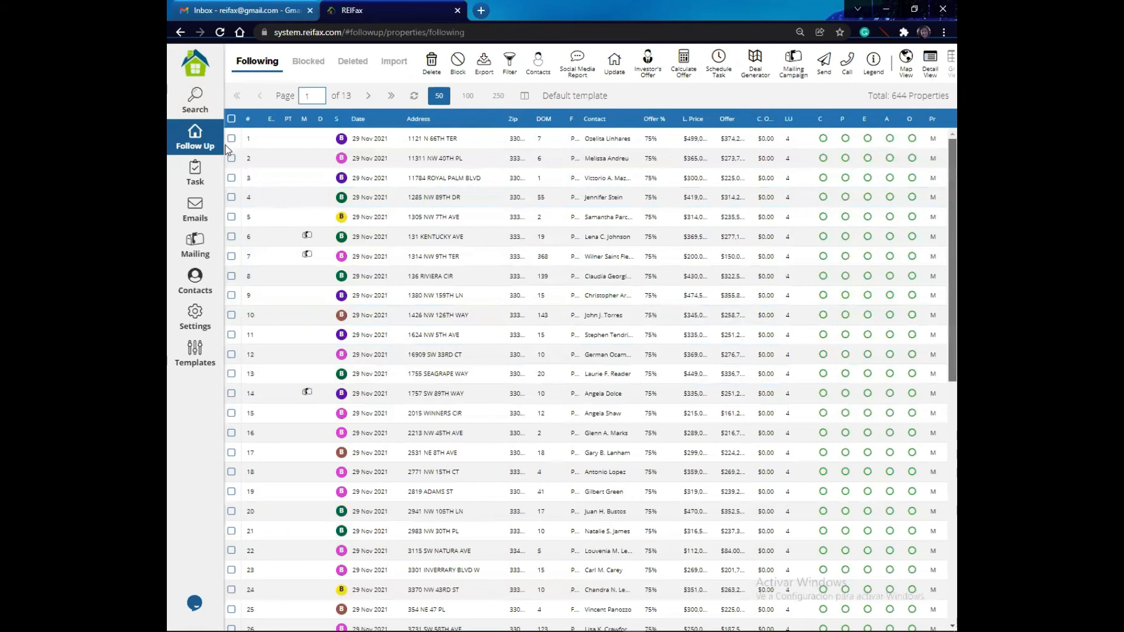
scroll(223, 144, "down", 1)
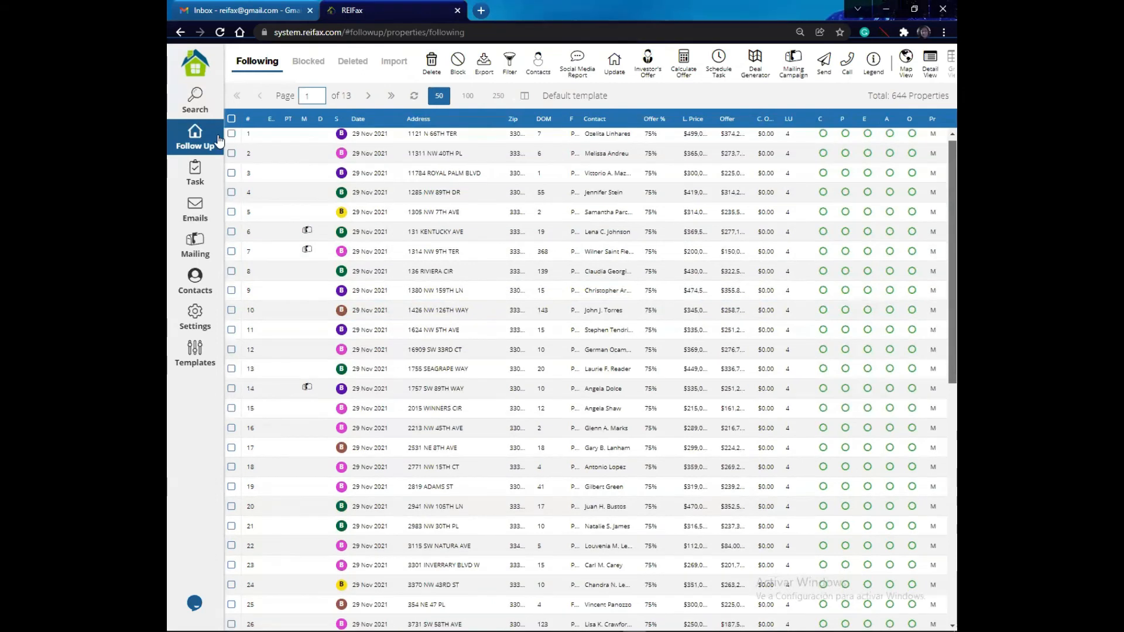
left_click(231, 136)
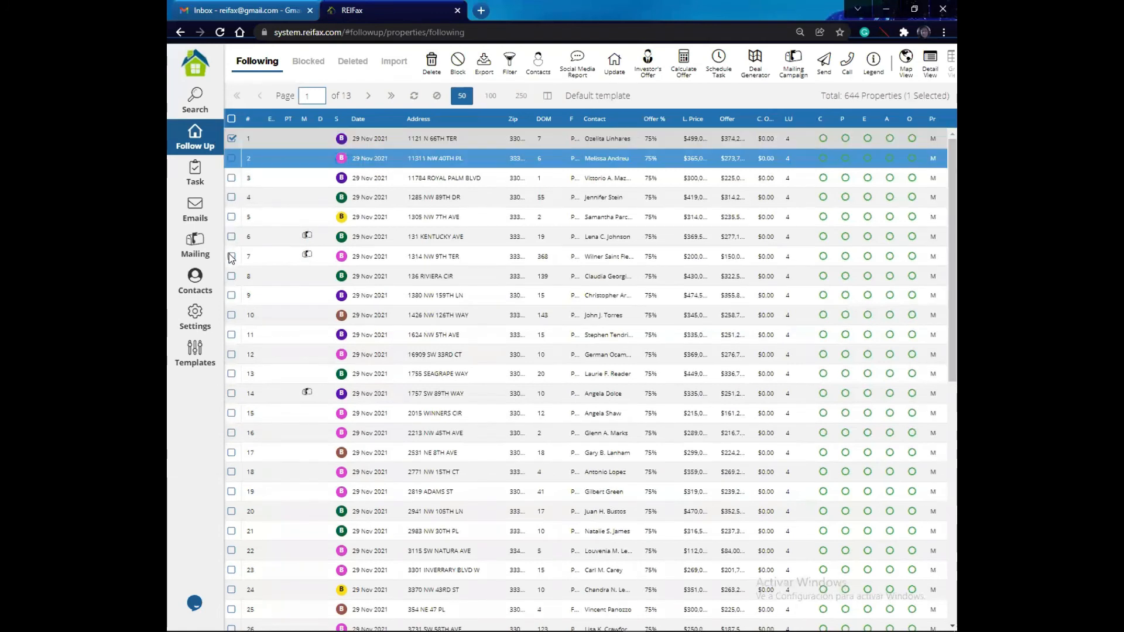
left_click(232, 257, "shift")
left_click(232, 276)
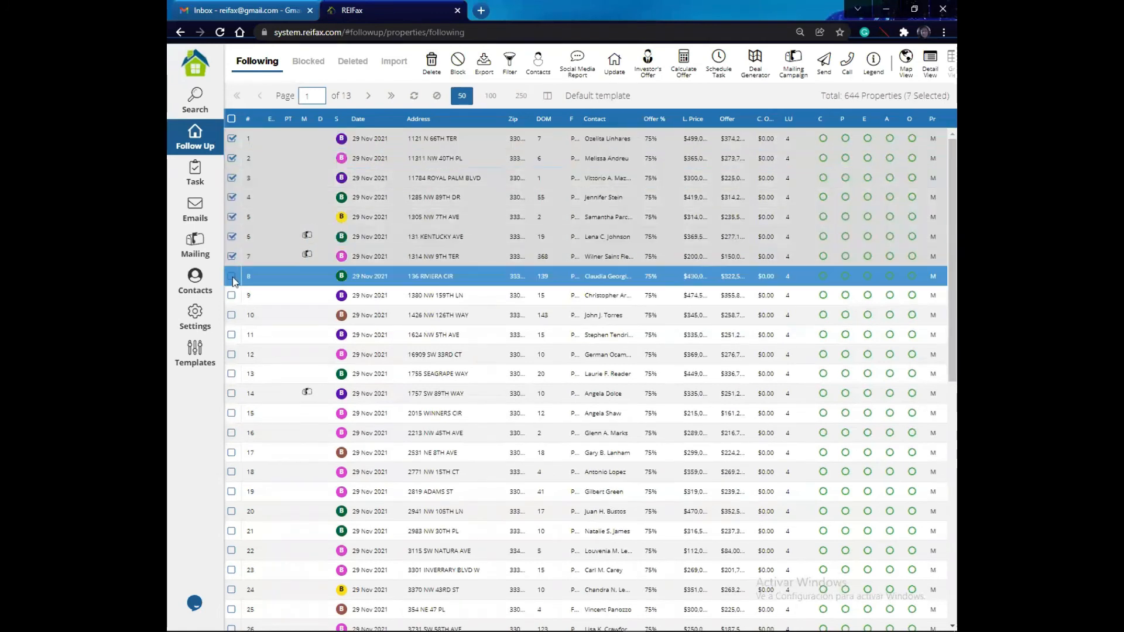
left_click(232, 315, "shift")
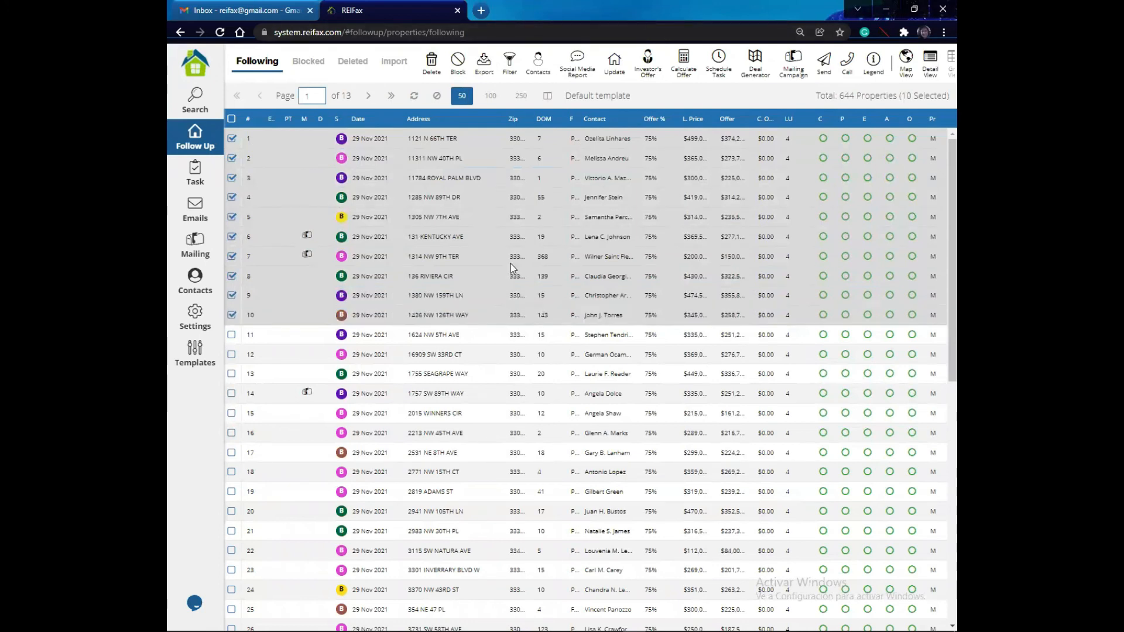
left_click(824, 62)
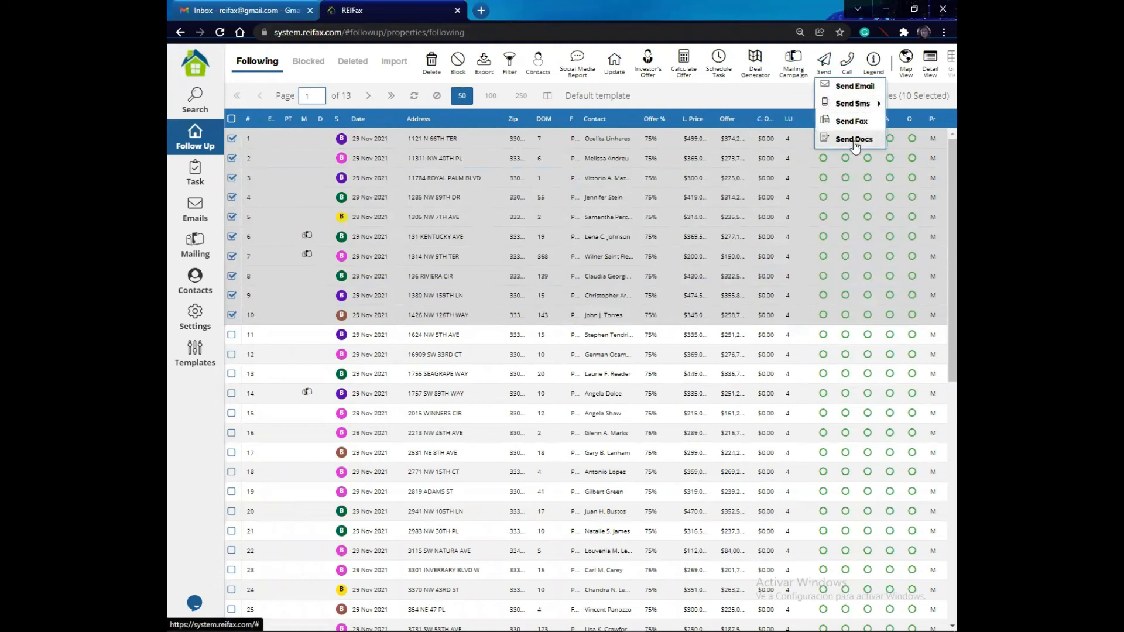
mouse_move(859, 108)
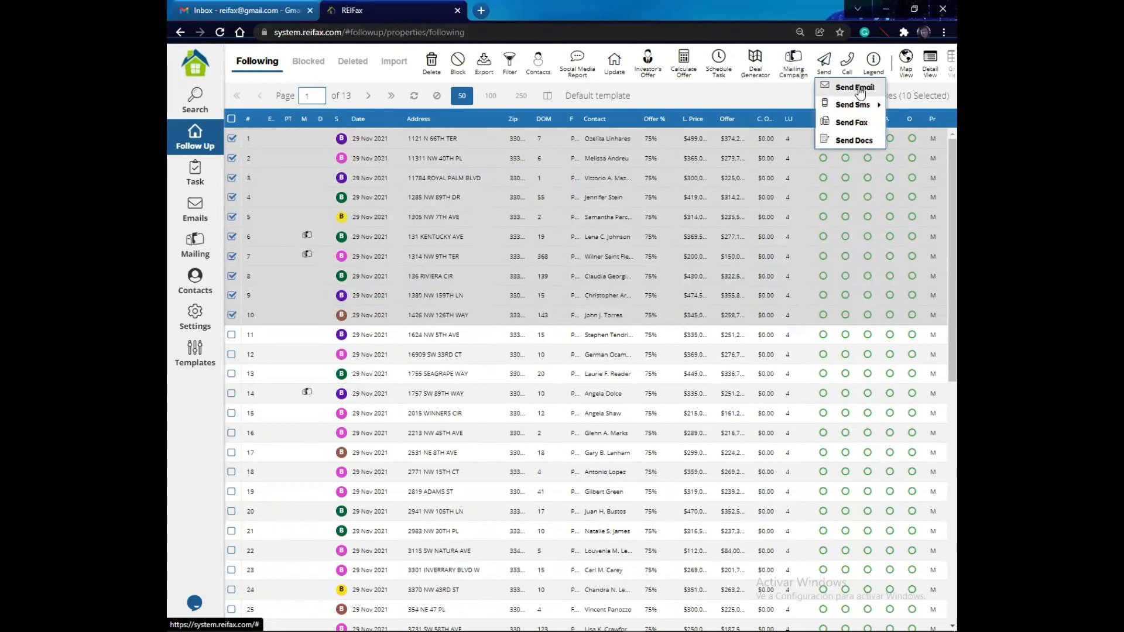
mouse_move(849, 64)
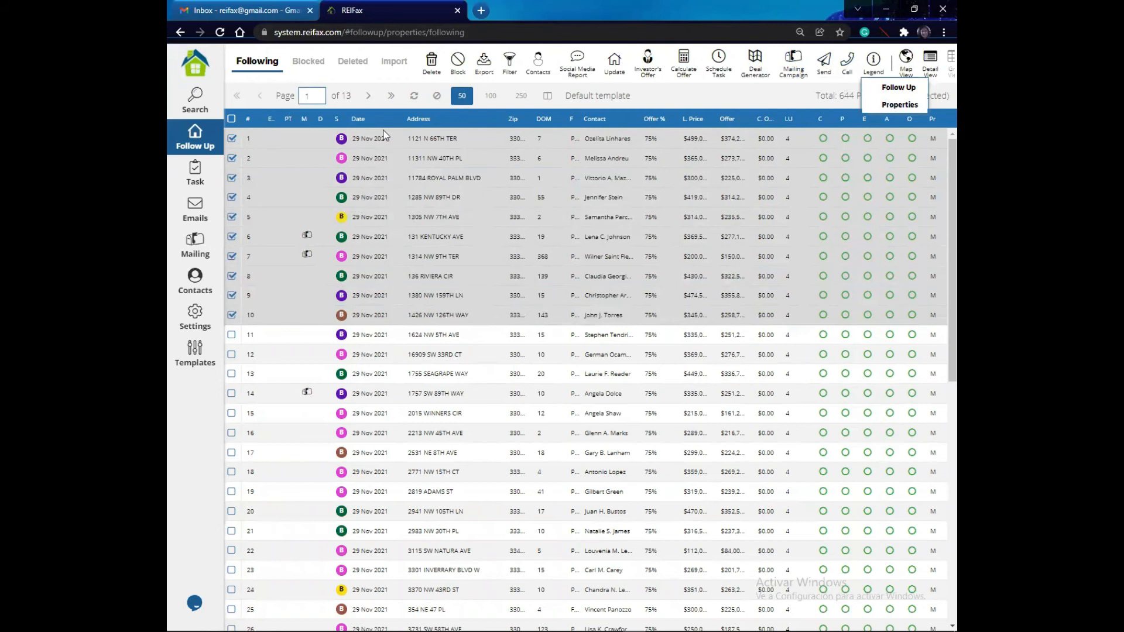
right_click(416, 145)
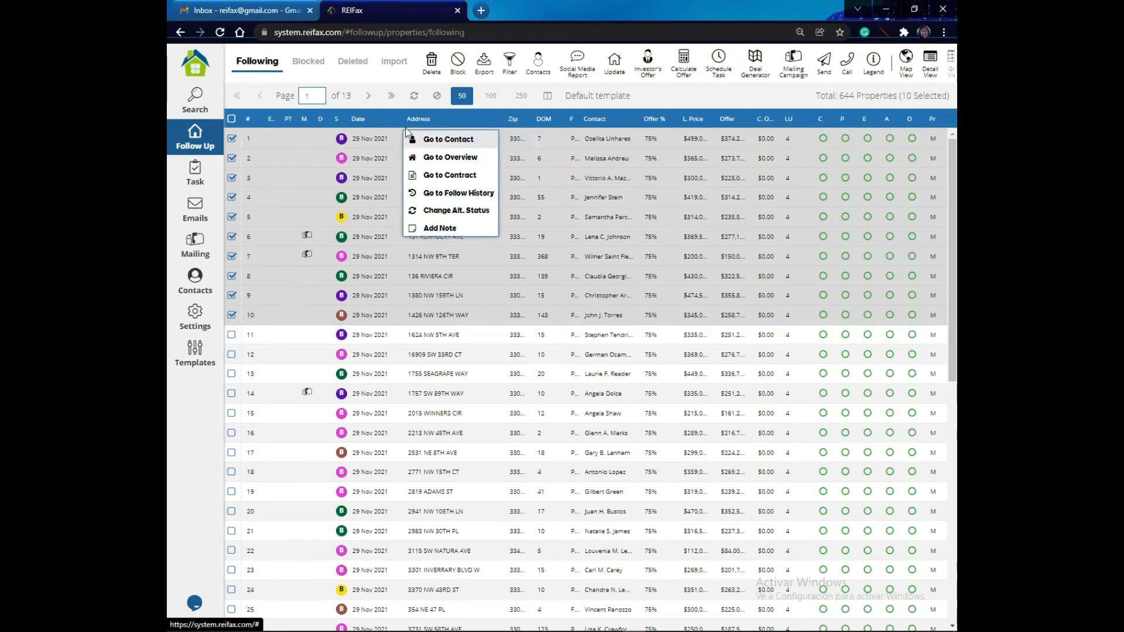
- Start a scheduled task with automatic execution for the ten selected properties and set its type to Send DOC
left_click(719, 63)
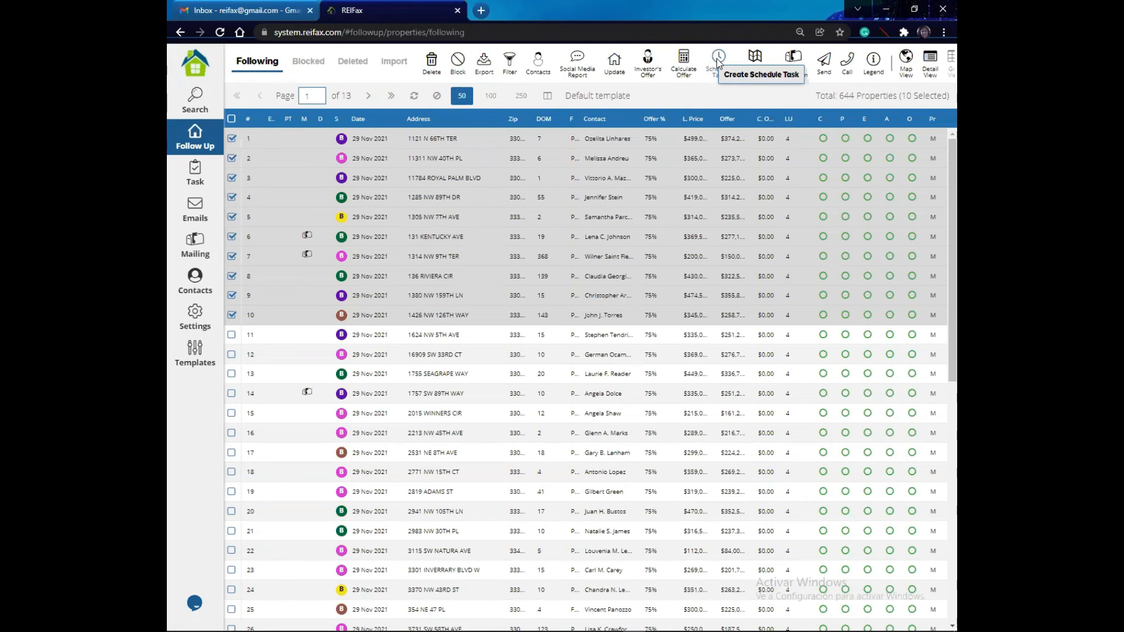
left_click(719, 63)
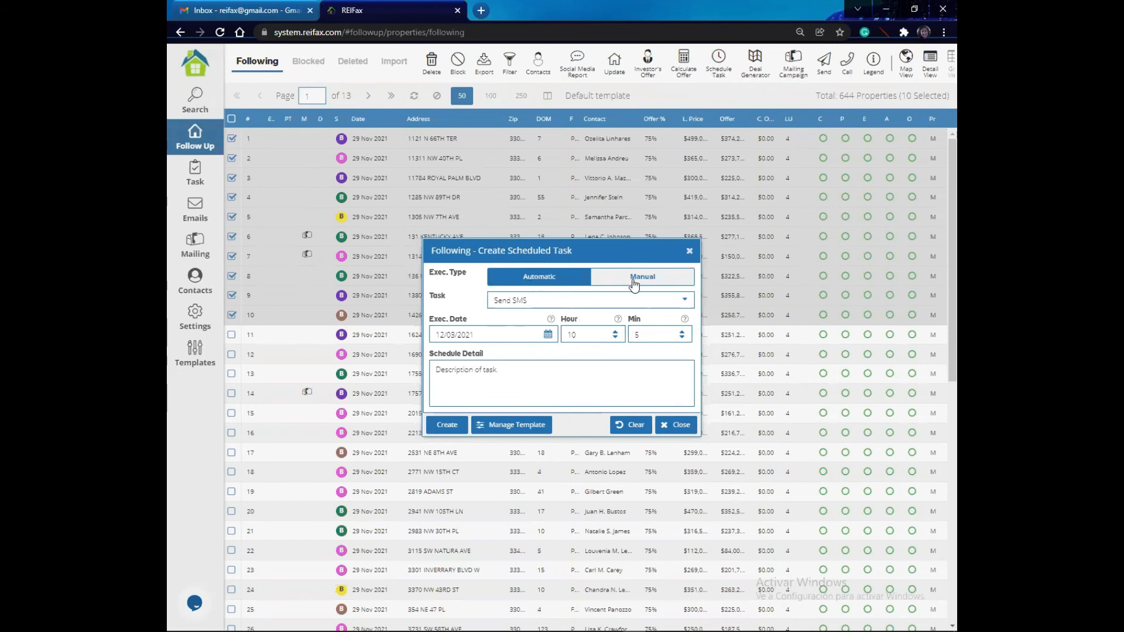
left_click(684, 300)
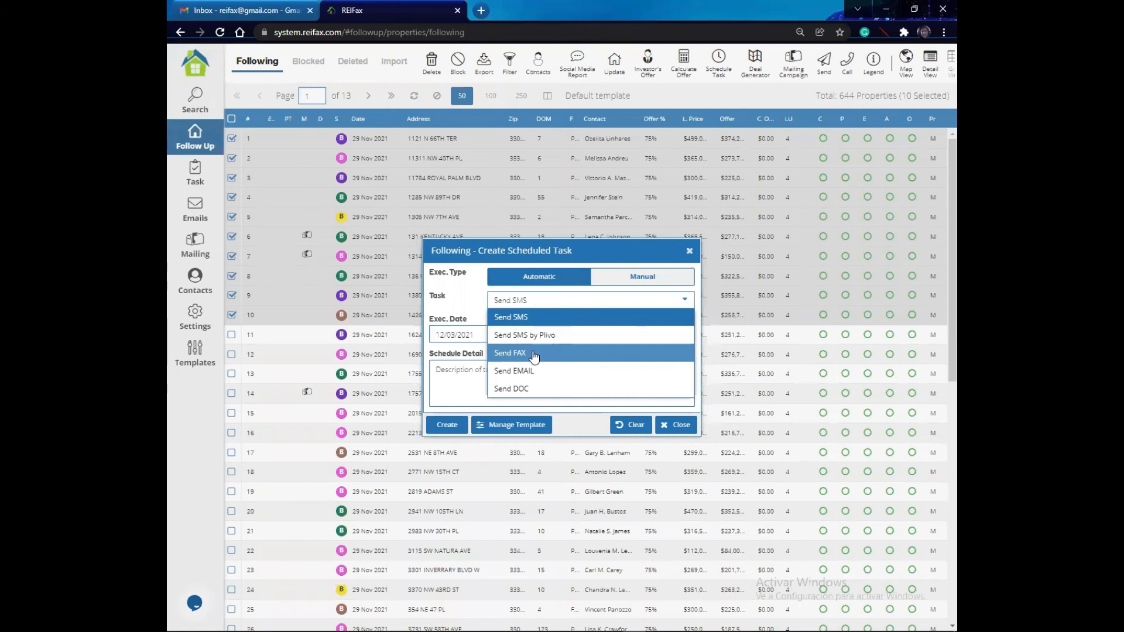
left_click(534, 390)
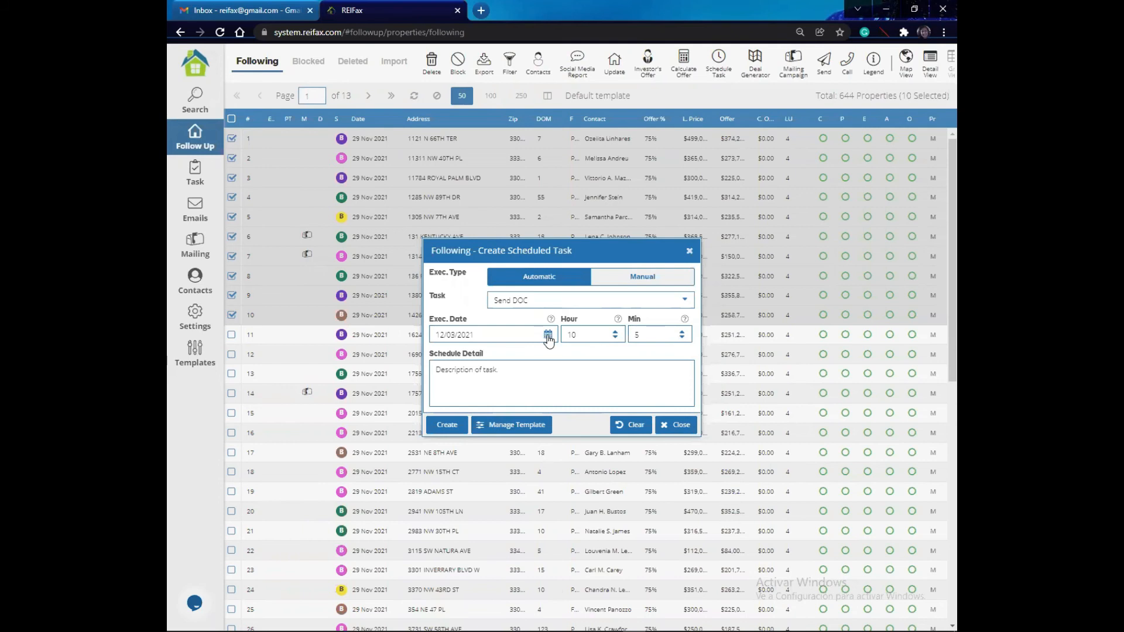
- Set the task's execution time to hour 13, minute 0
left_click(615, 332)
left_click(615, 331)
left_click(682, 338)
left_click(683, 338)
left_click(682, 338)
key("Down")
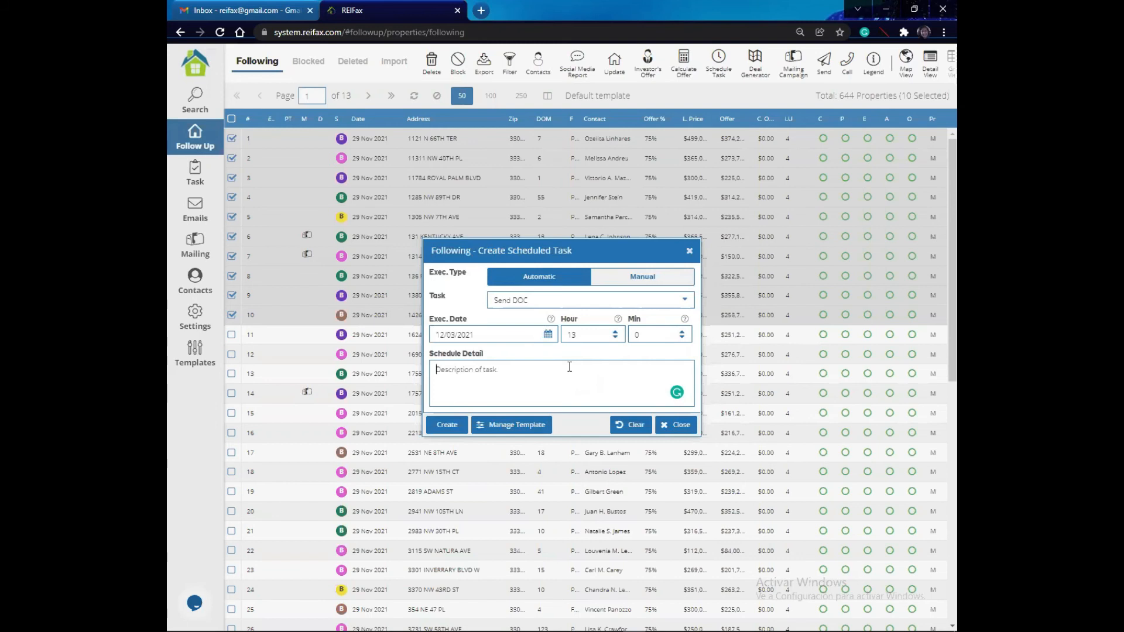
- Enter "First offer contract" as the schedule detail and proceed to the task's document setup
type("I")
type("Fo")
key("BackSpace")
type("irst offer contract")
left_click(455, 429)
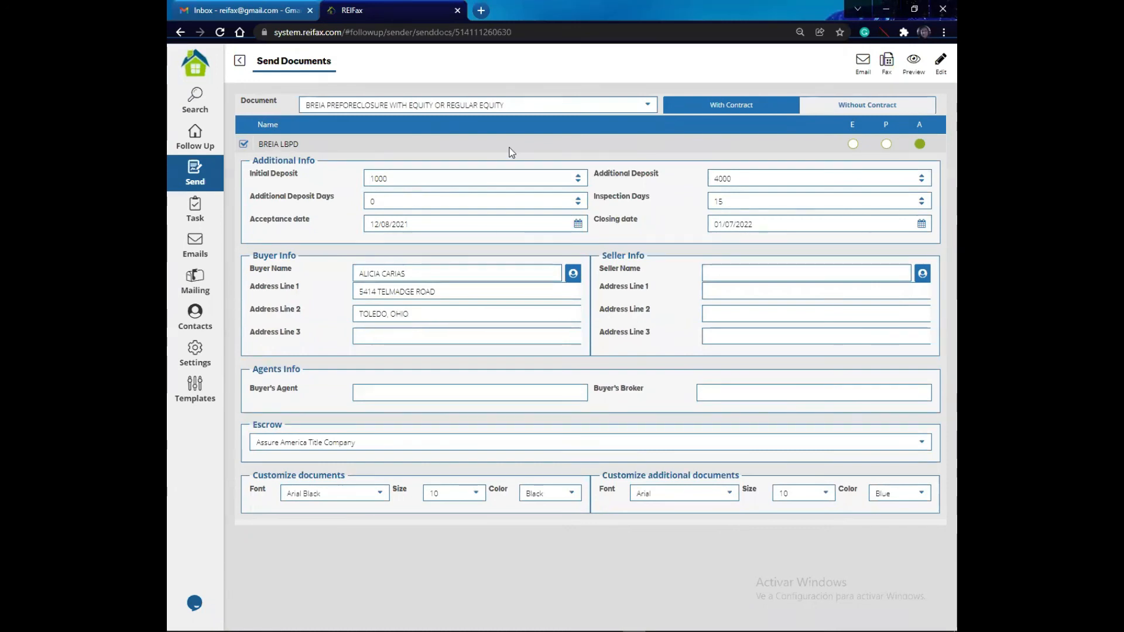
- Choose the MP SHORT SALE DREIA 2019.6 contract and include the Independent Title of Fort Lauderdale and MP POF 300 Heritage documents
left_click(648, 104)
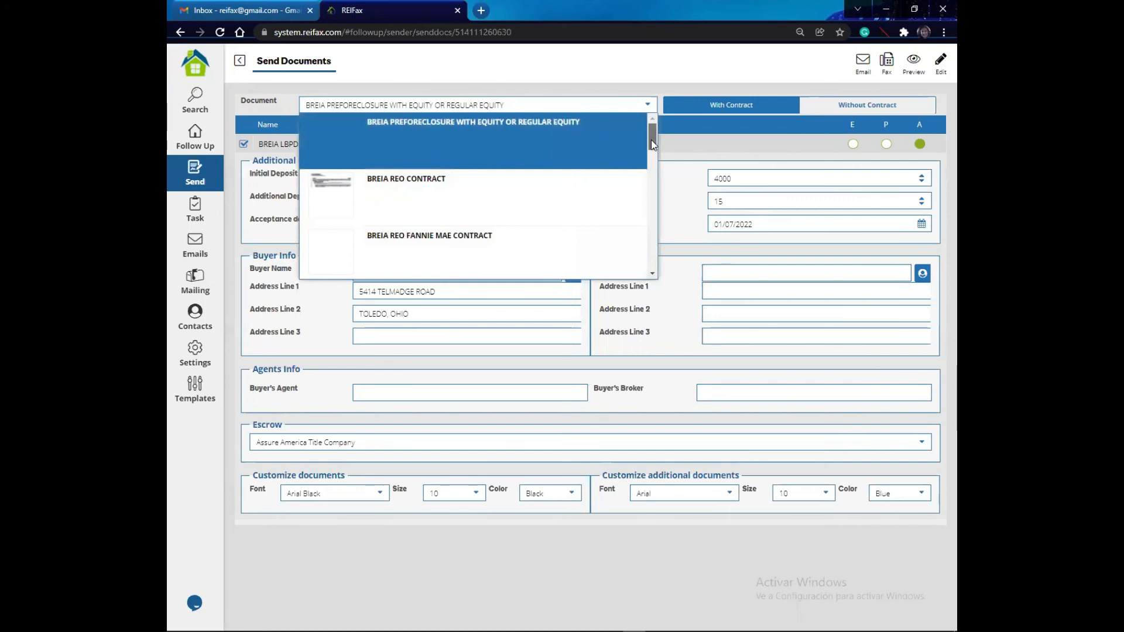
left_click_drag(652, 145, 660, 215)
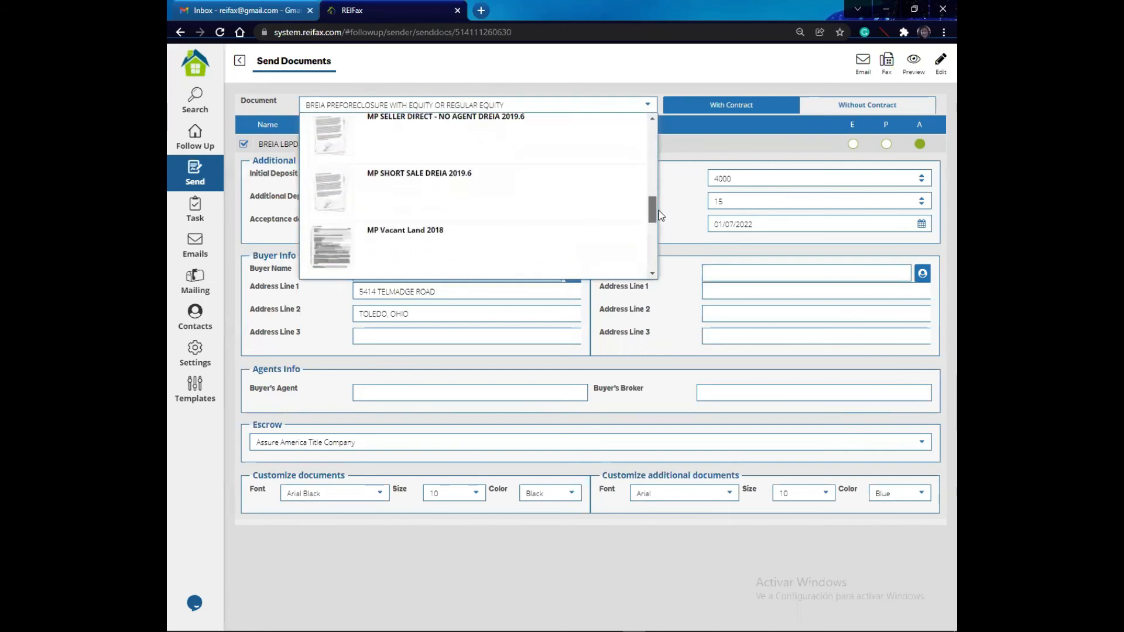
left_click(495, 205)
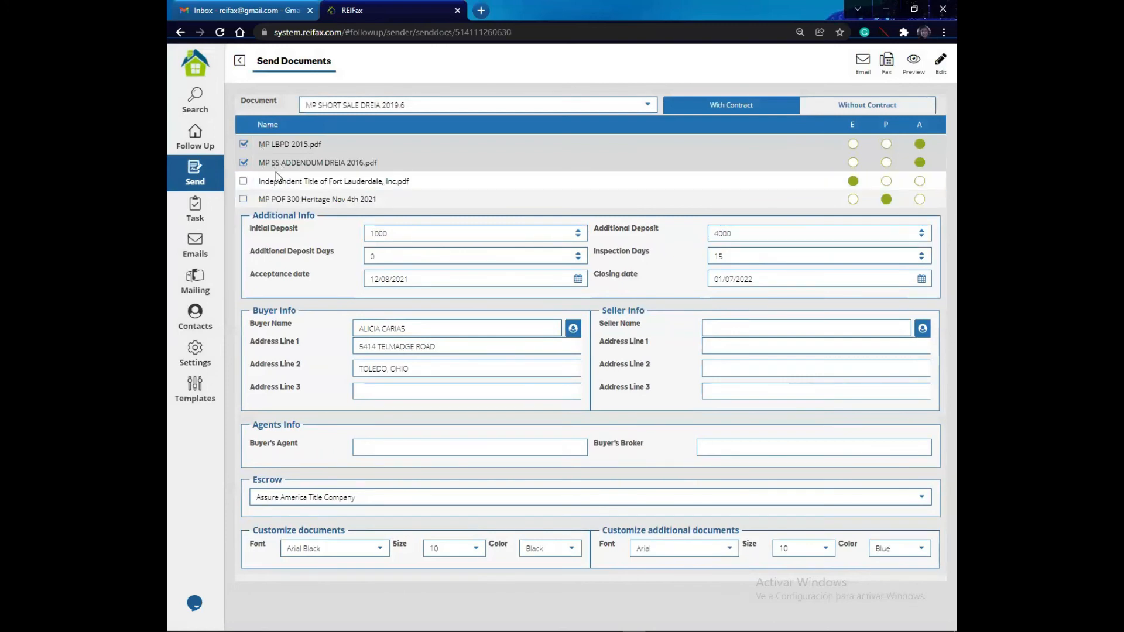
left_click(245, 181)
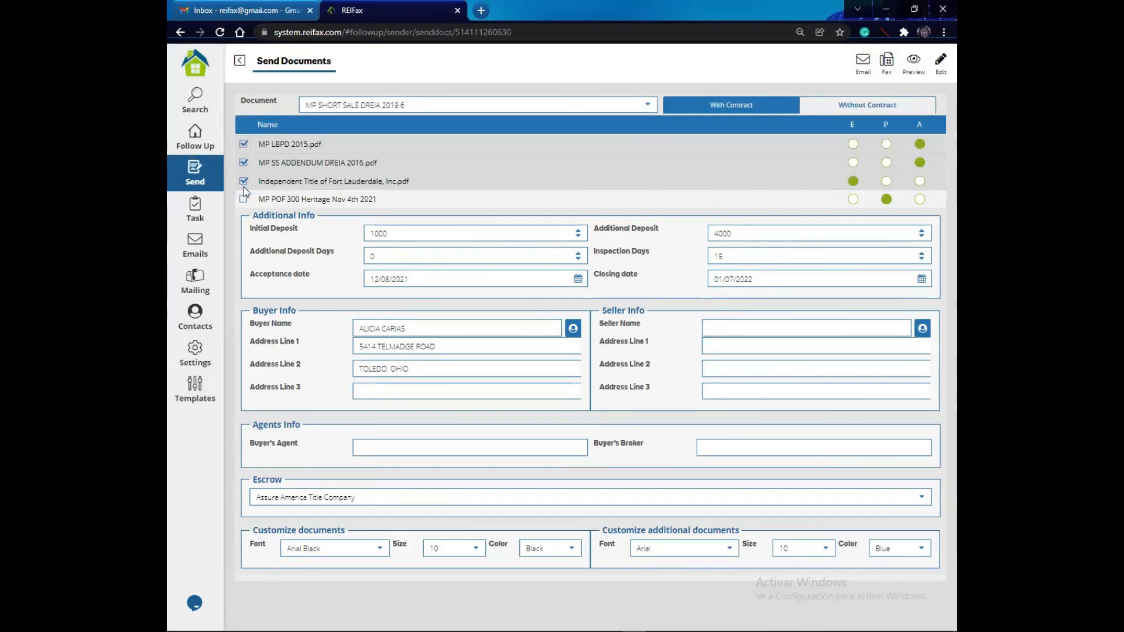
left_click(243, 199)
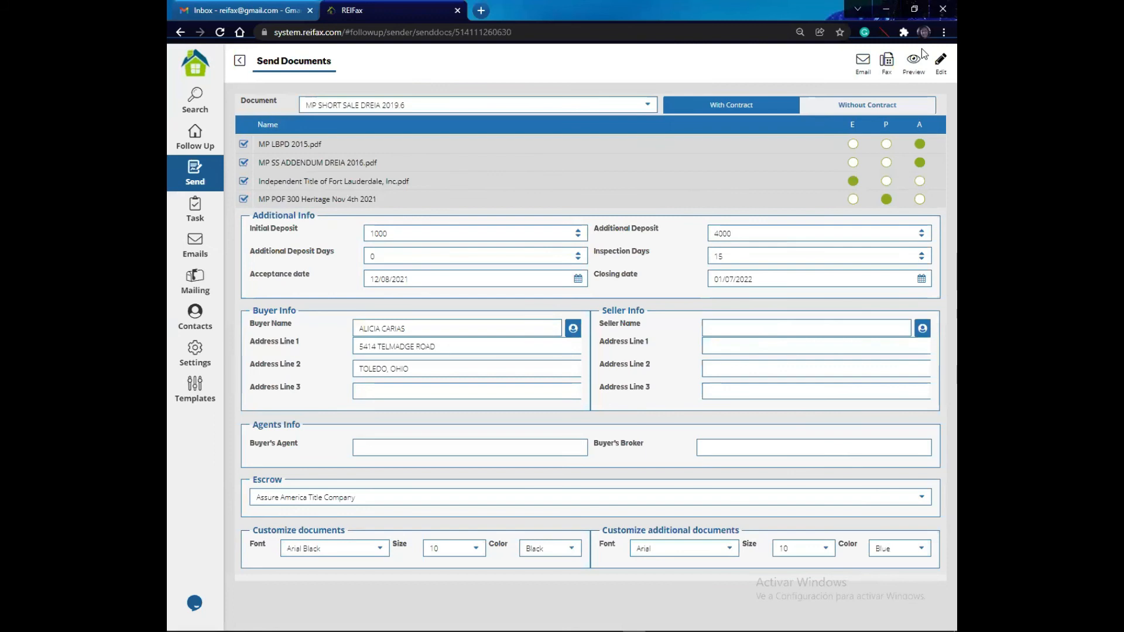
- Set the documents to go out by email using the Initial offer template and create the scheduled task
left_click(863, 61)
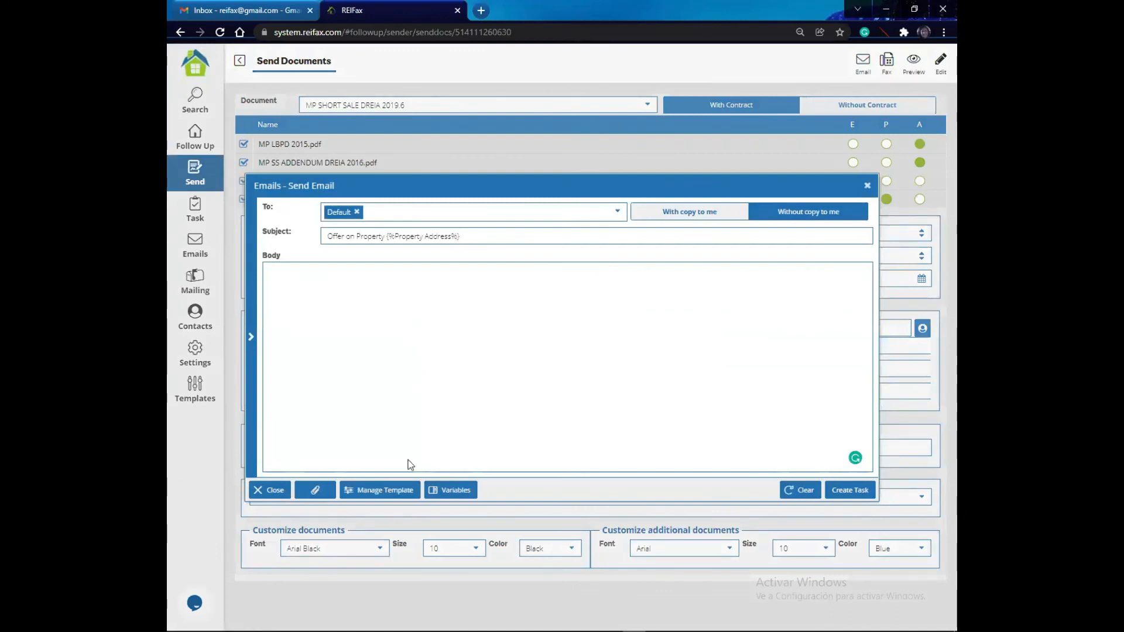
left_click(390, 493)
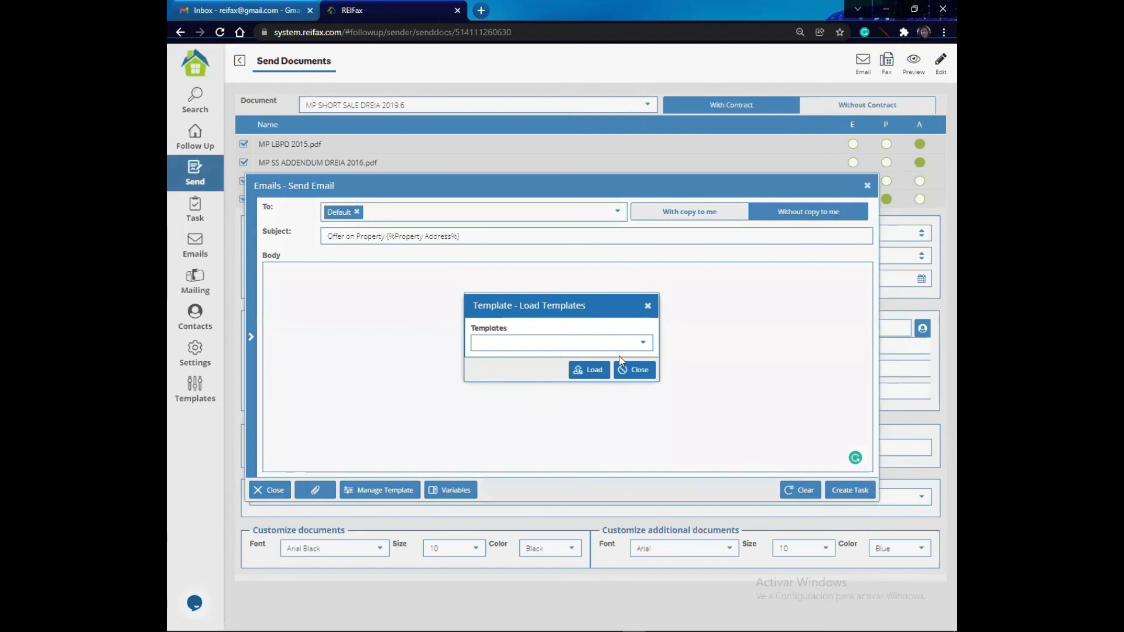
left_click(643, 343)
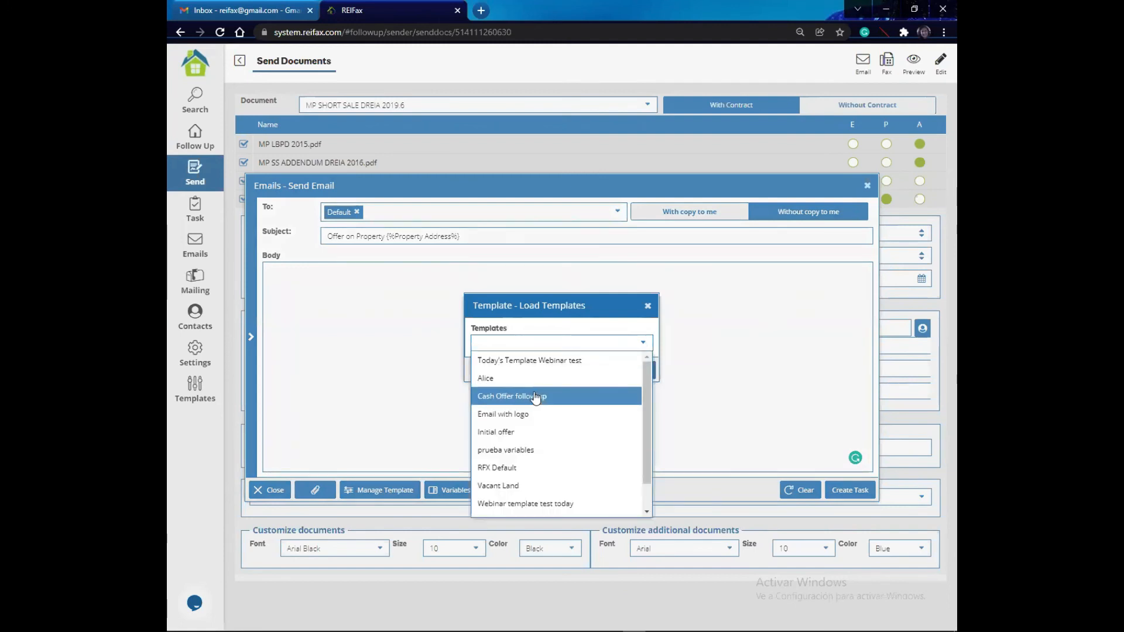
left_click(537, 434)
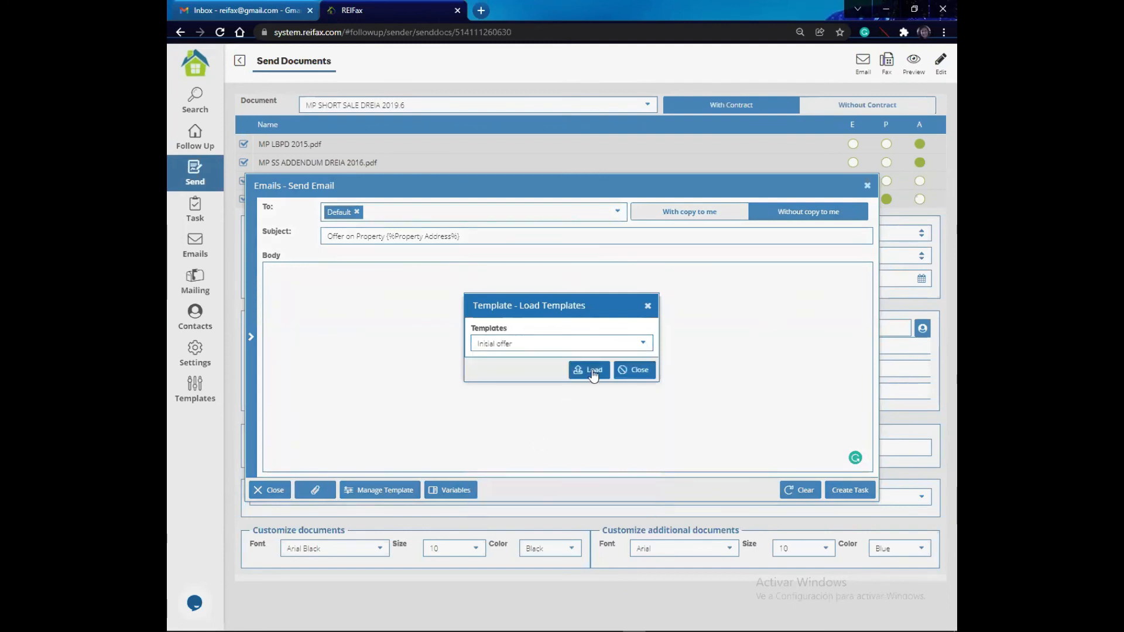
left_click(592, 370)
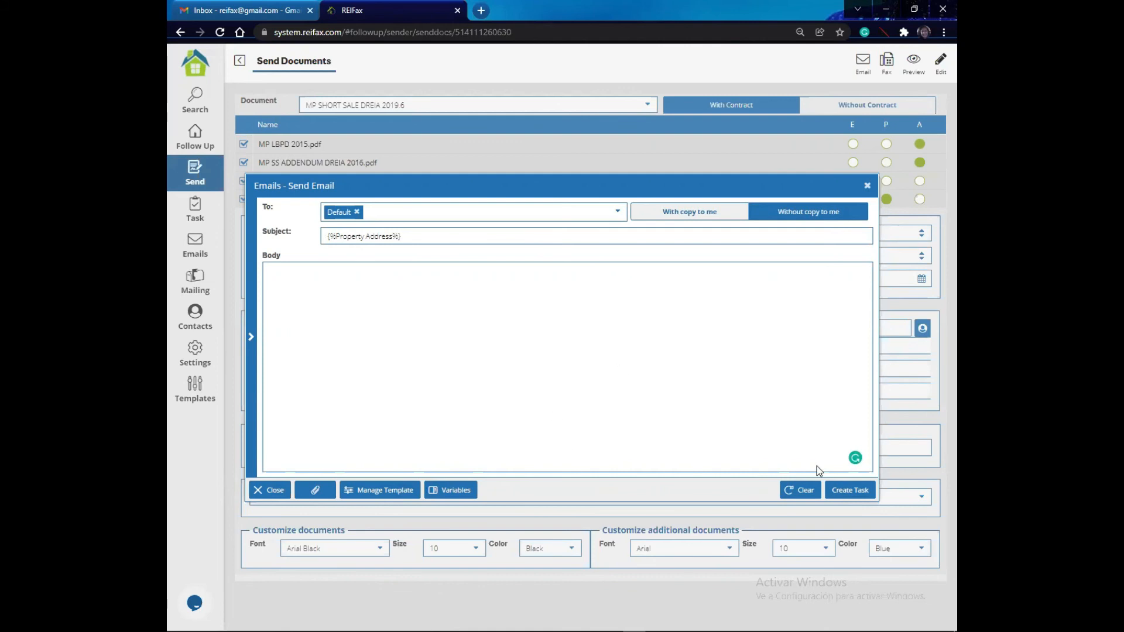
left_click(846, 493)
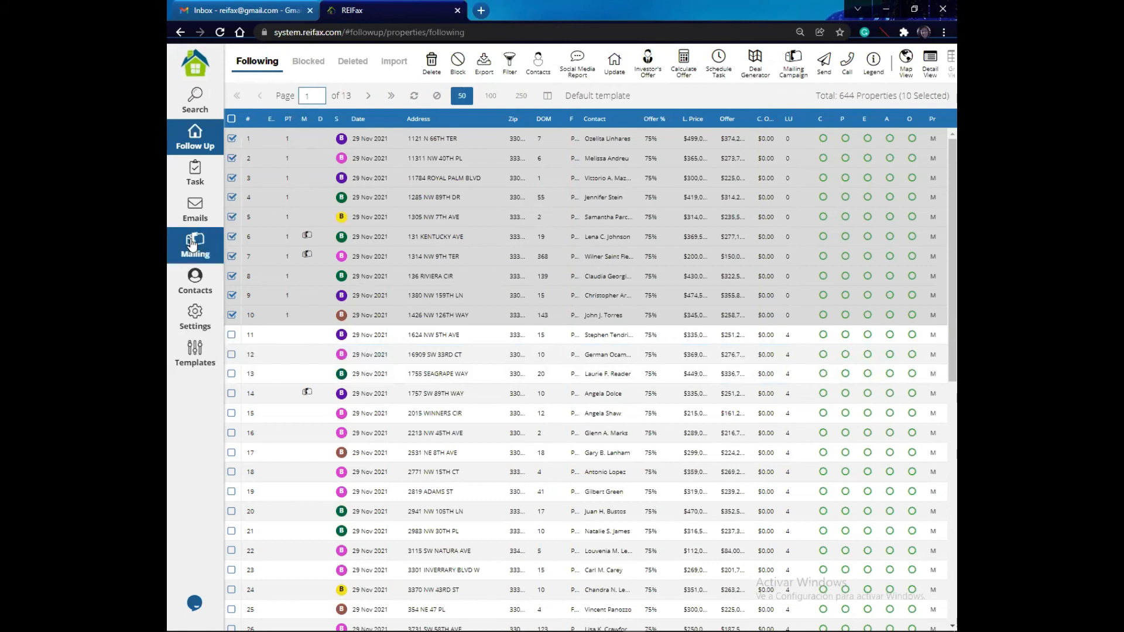
- Filter the pending tasks to those with a created date equal to 12/03/2021
left_click(196, 174)
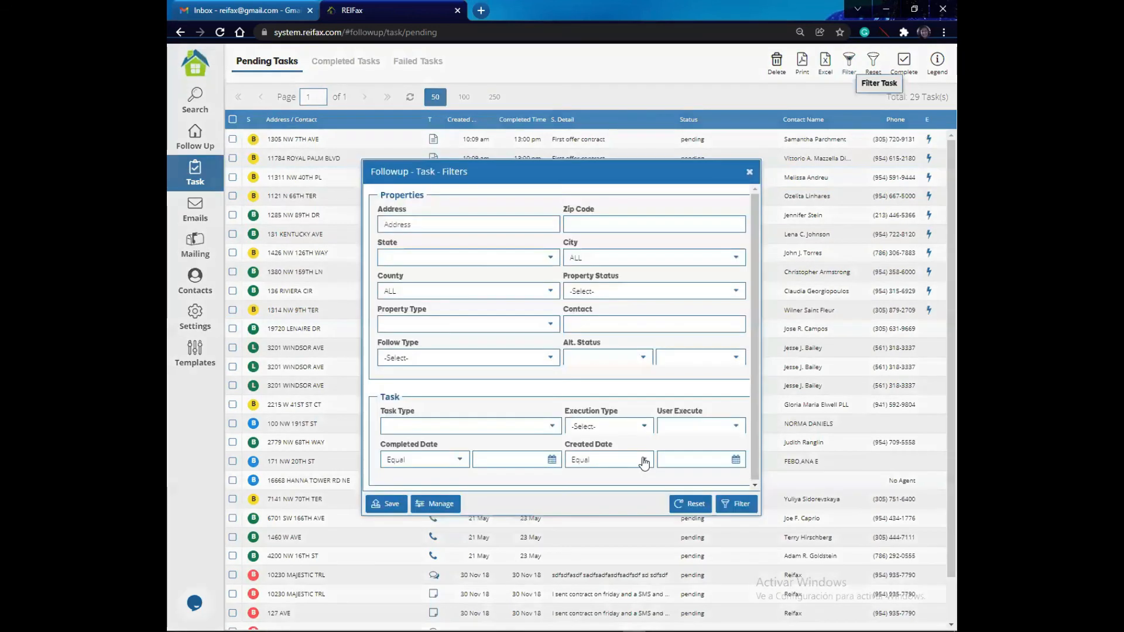
left_click(735, 462)
left_click(741, 440)
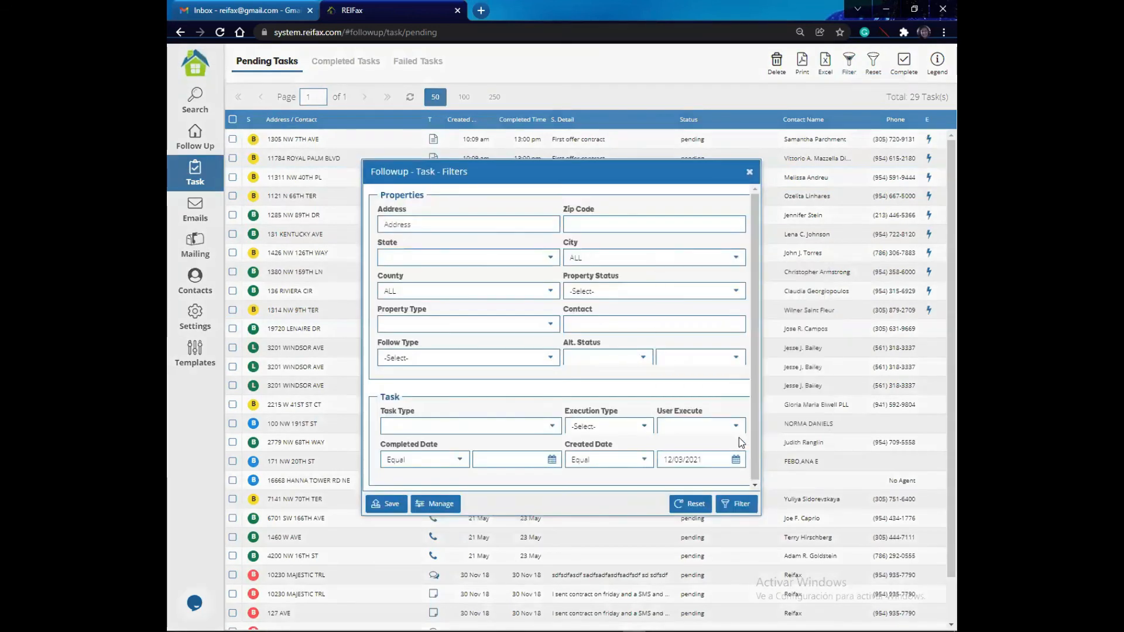
left_click(739, 506)
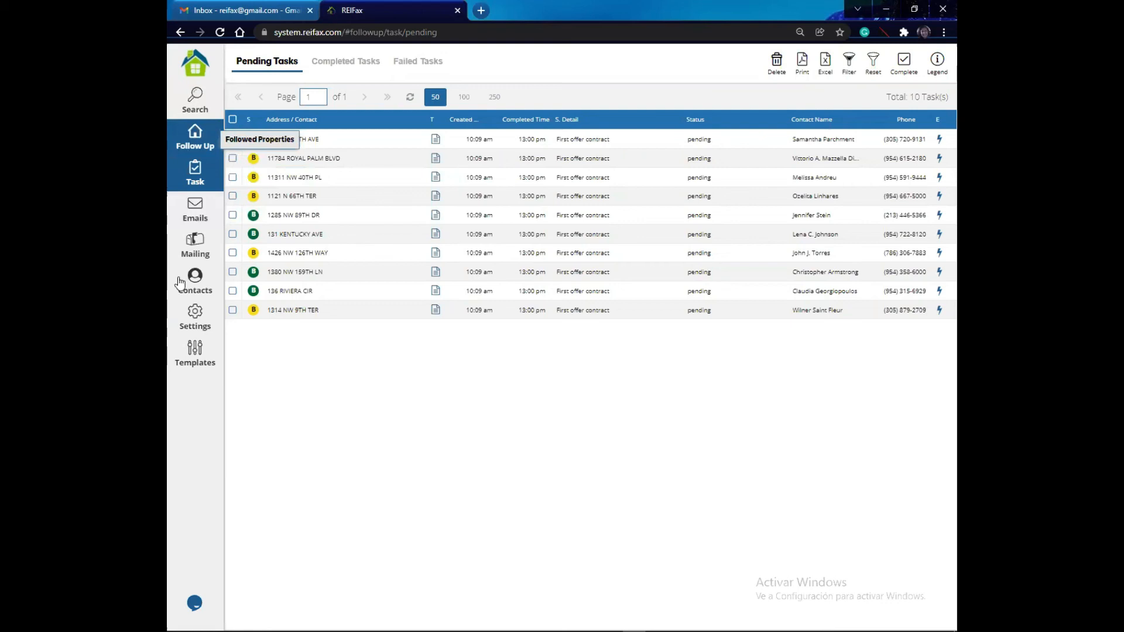
- Set up an automatic Send SMS task for the selected followed properties, dated 12/06/2021 with the detail "follow up sms", and proceed to its message
left_click(258, 171)
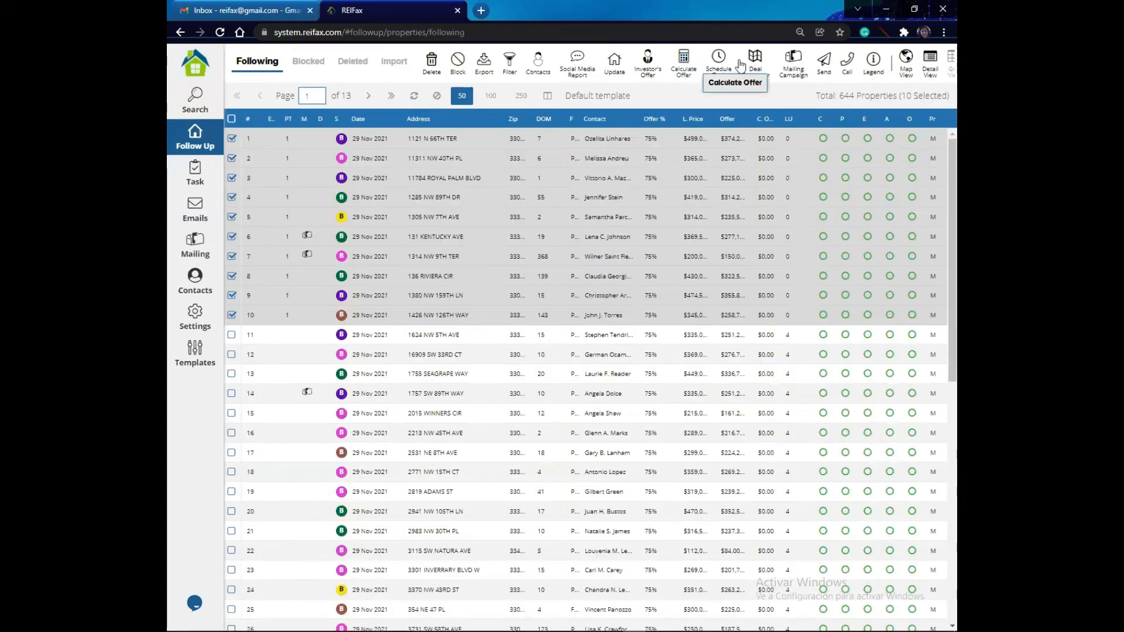
left_click(826, 65)
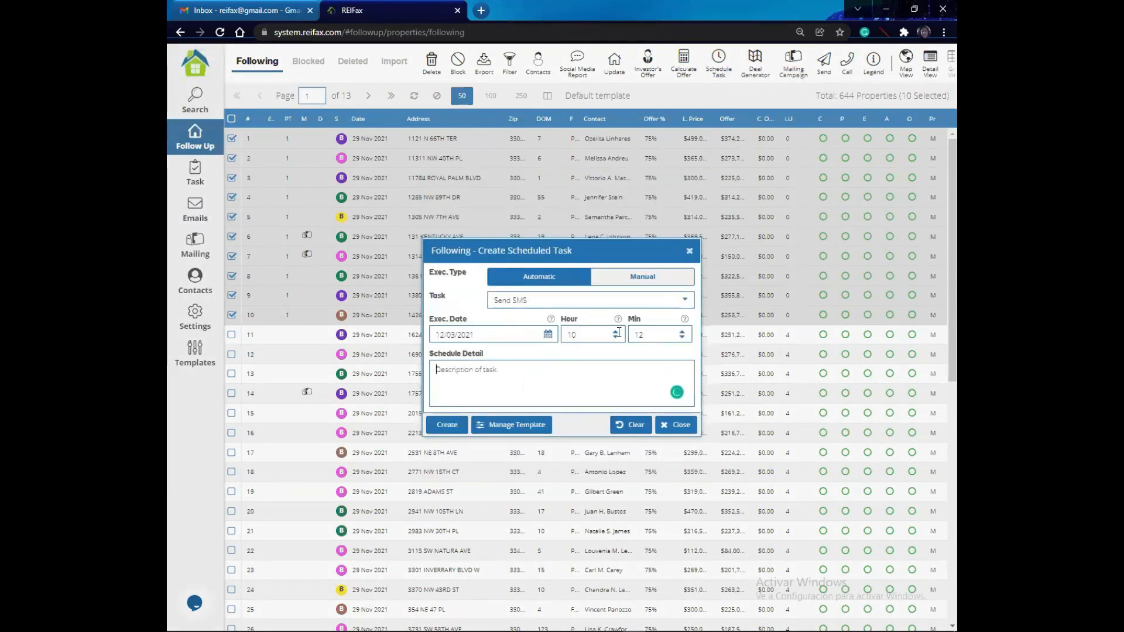
left_click(549, 337)
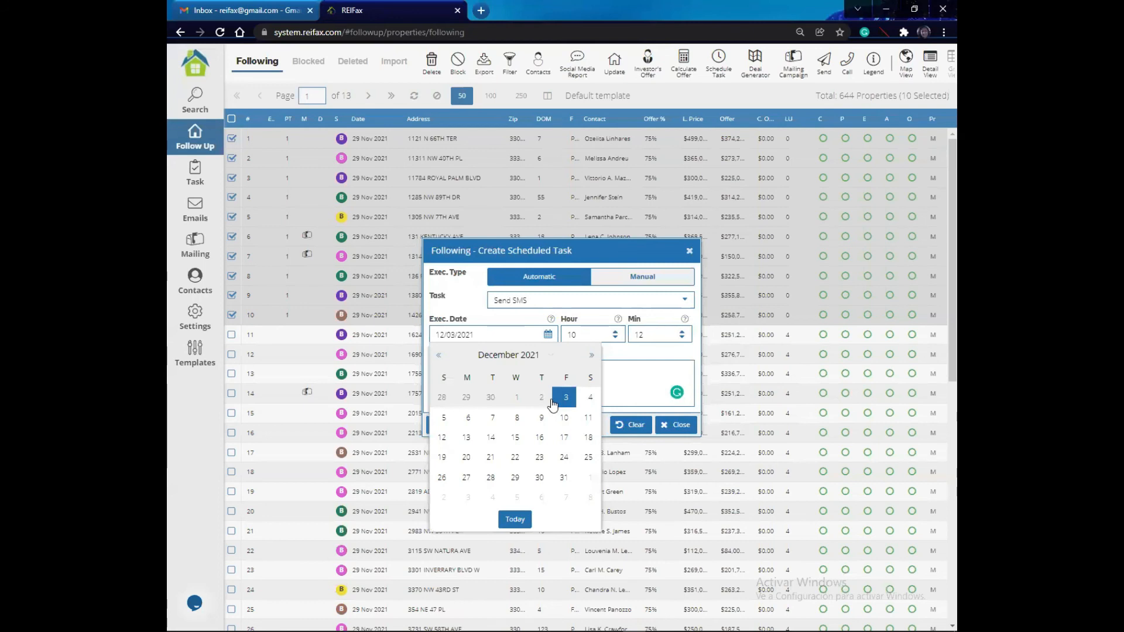
left_click(468, 418)
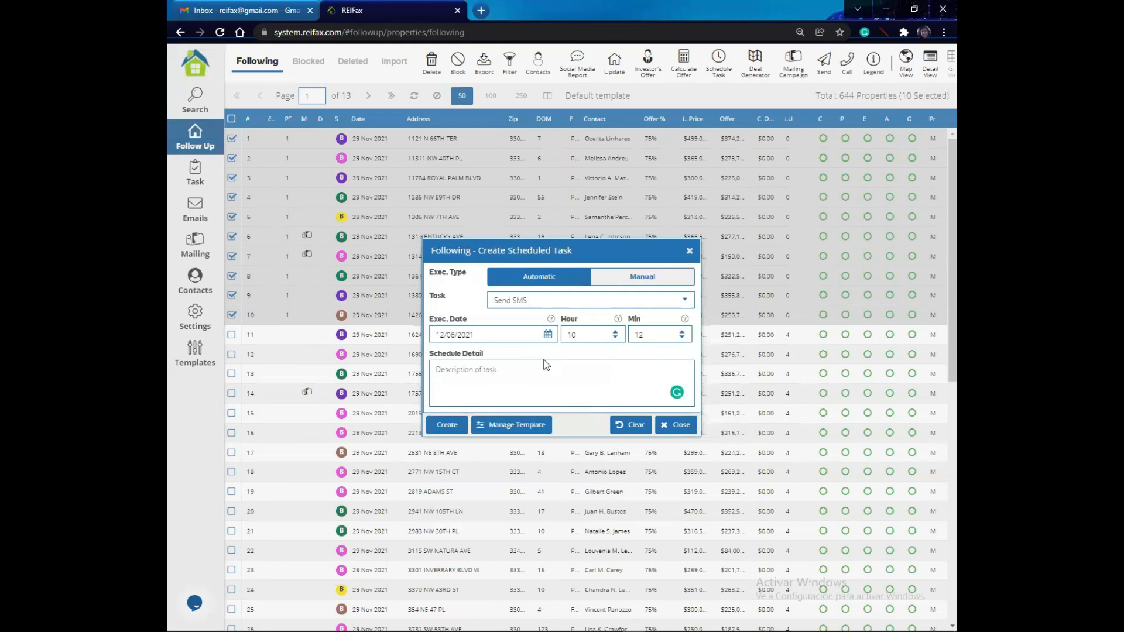
left_click(515, 373)
type("follow up sms")
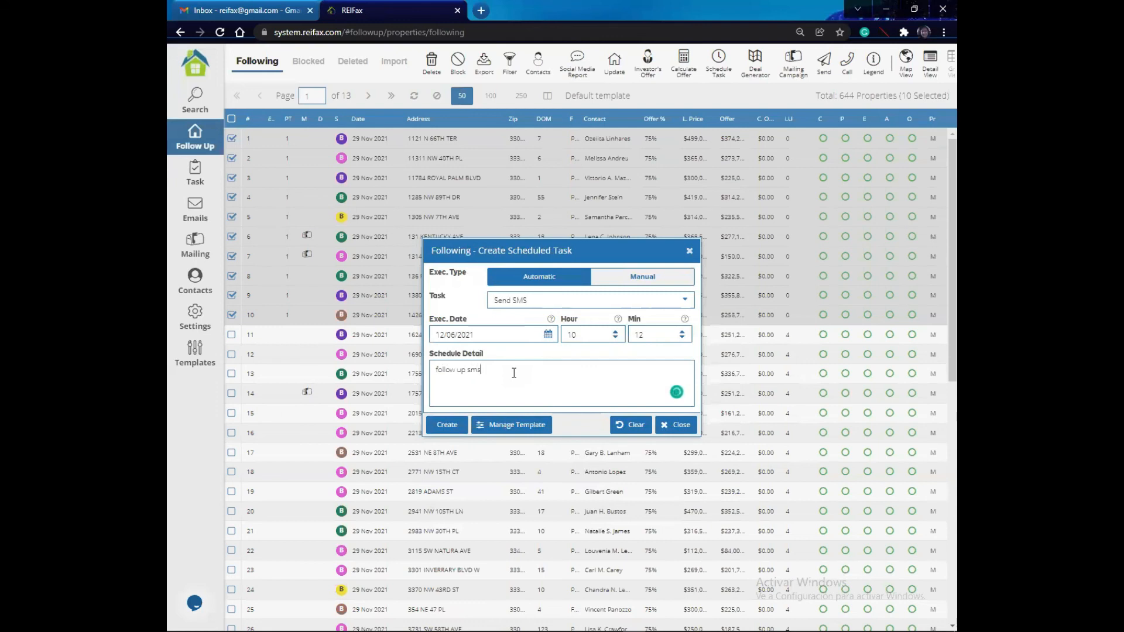
left_click(445, 425)
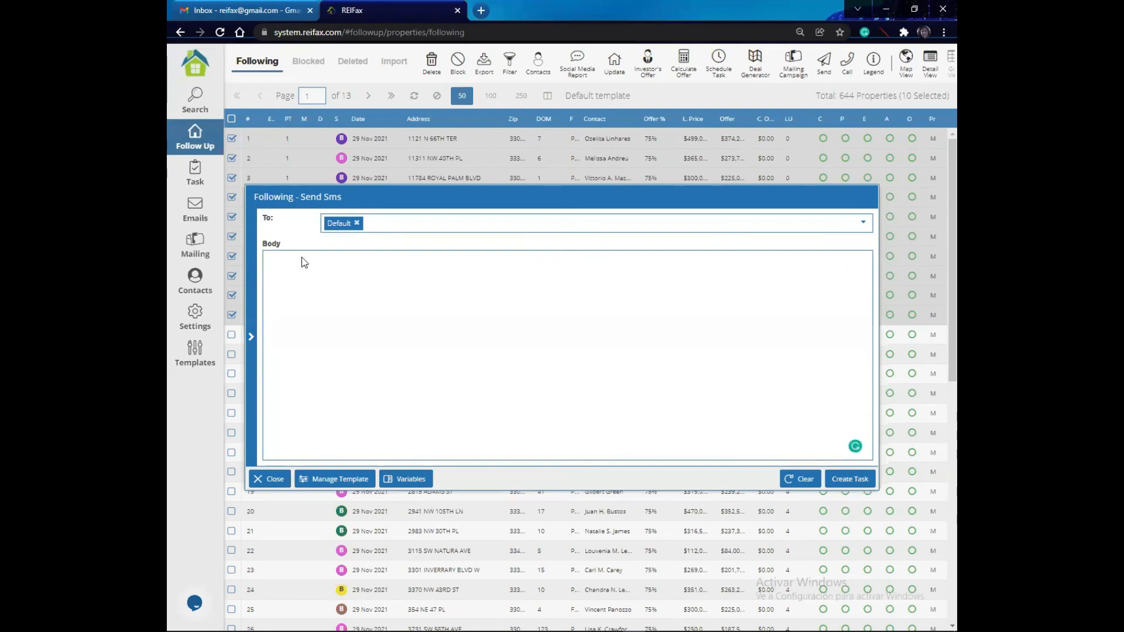
- Look through the saved SMS templates for the follow-up message and create the scheduled Send SMS task
left_click(251, 339)
scroll(367, 268, "down", 8)
scroll(367, 330, "down", 7)
scroll(371, 306, "up", 5)
scroll(367, 225, "up", 2)
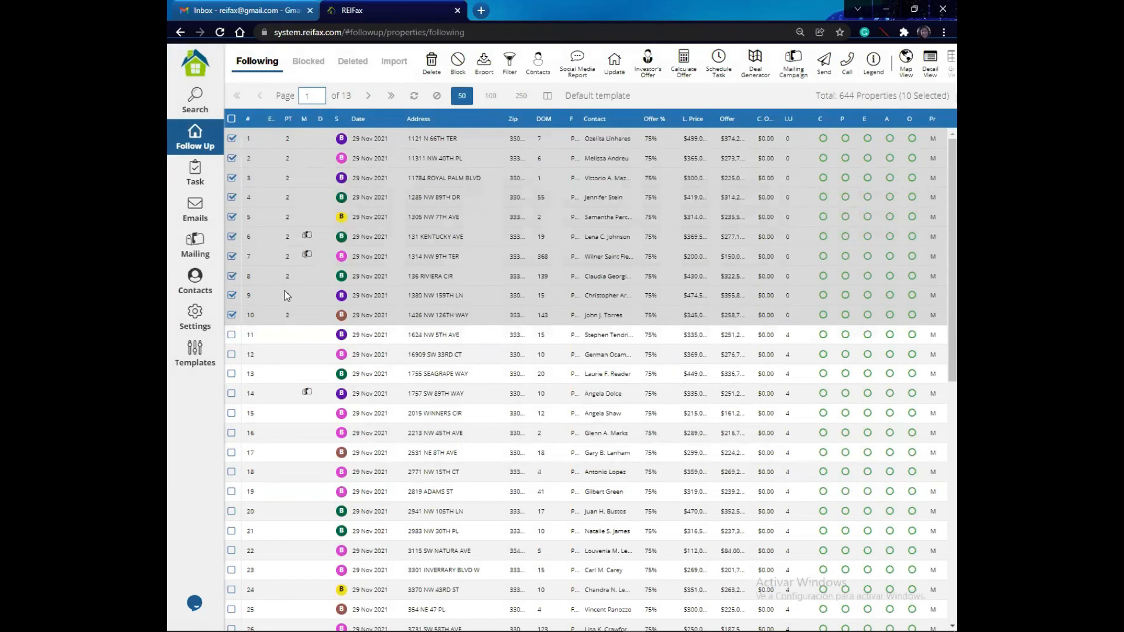
- Start another scheduled task for the ten selected properties as a manual Make CALL task
left_click(724, 60)
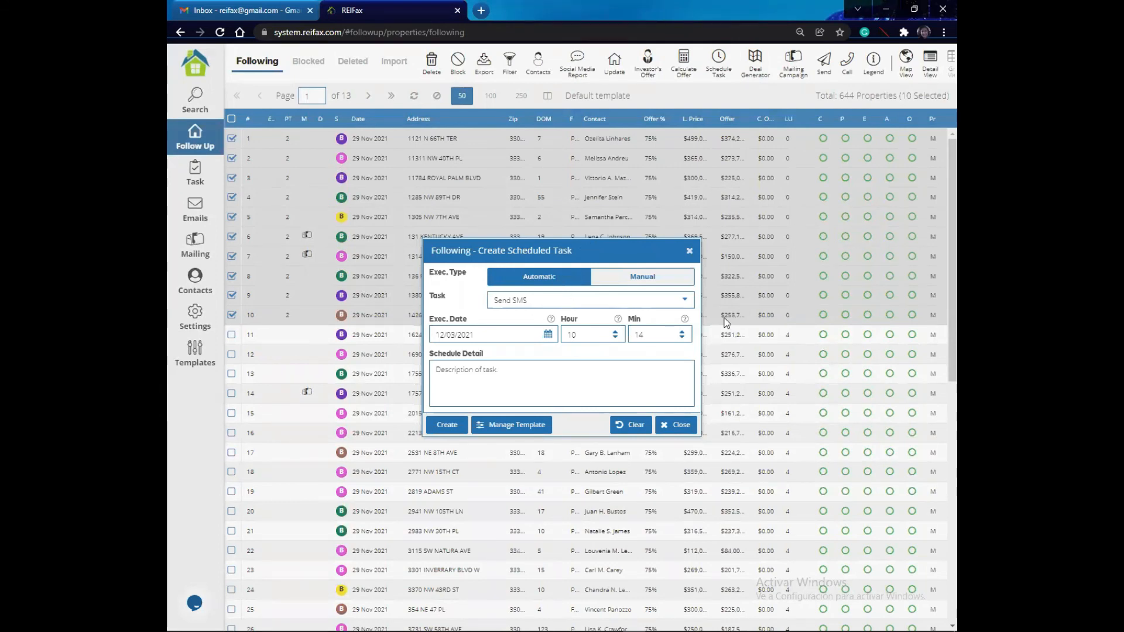
left_click(681, 300)
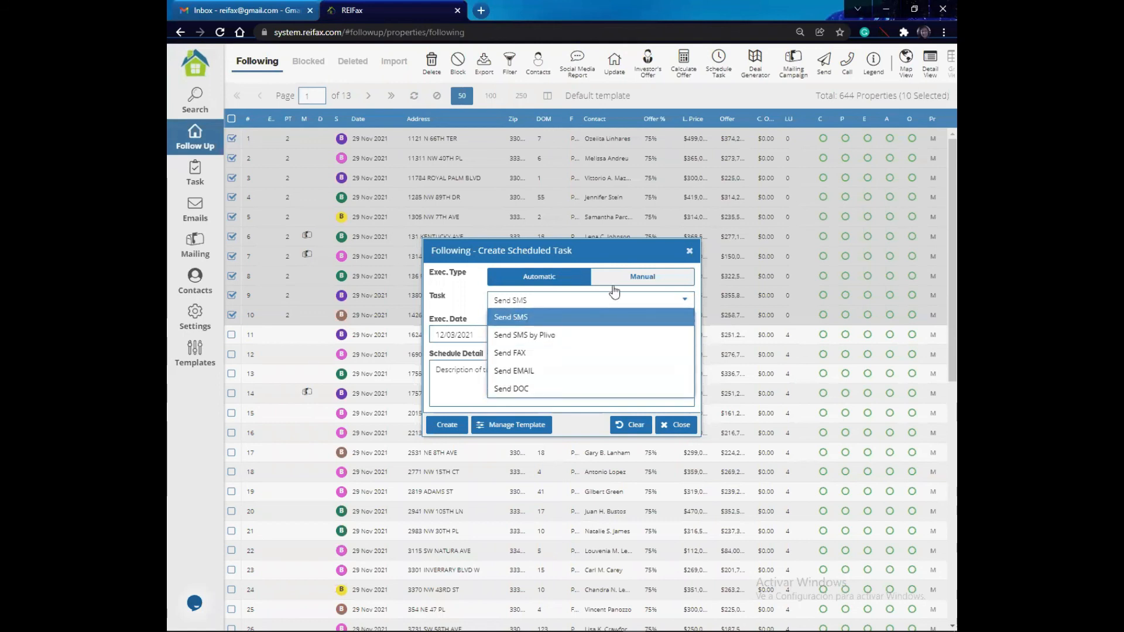
left_click(644, 279)
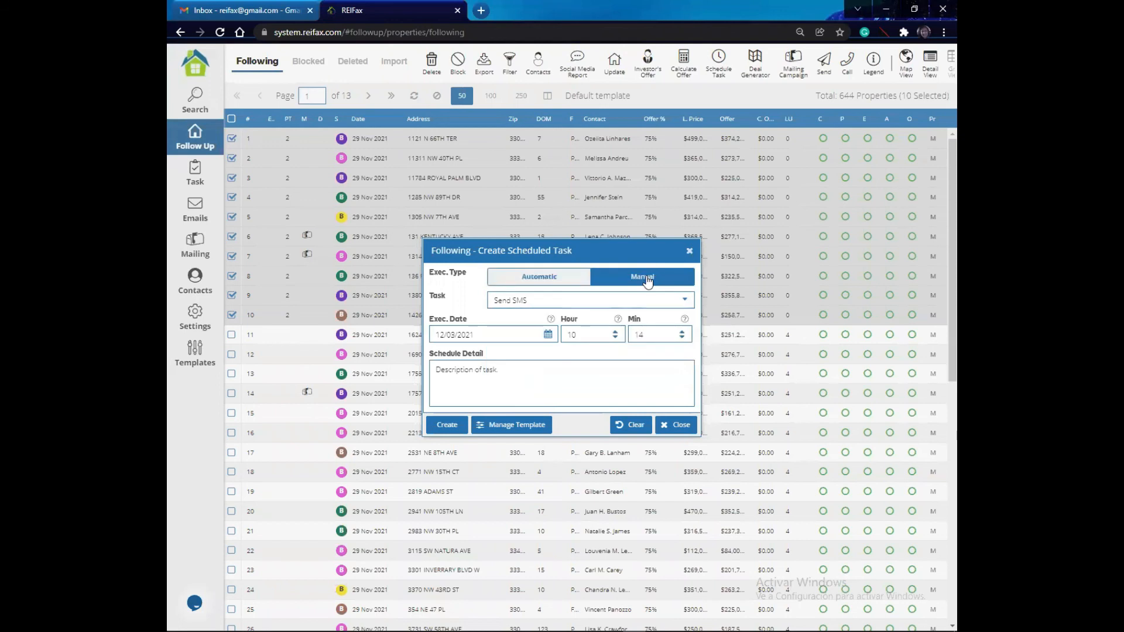
left_click(687, 301)
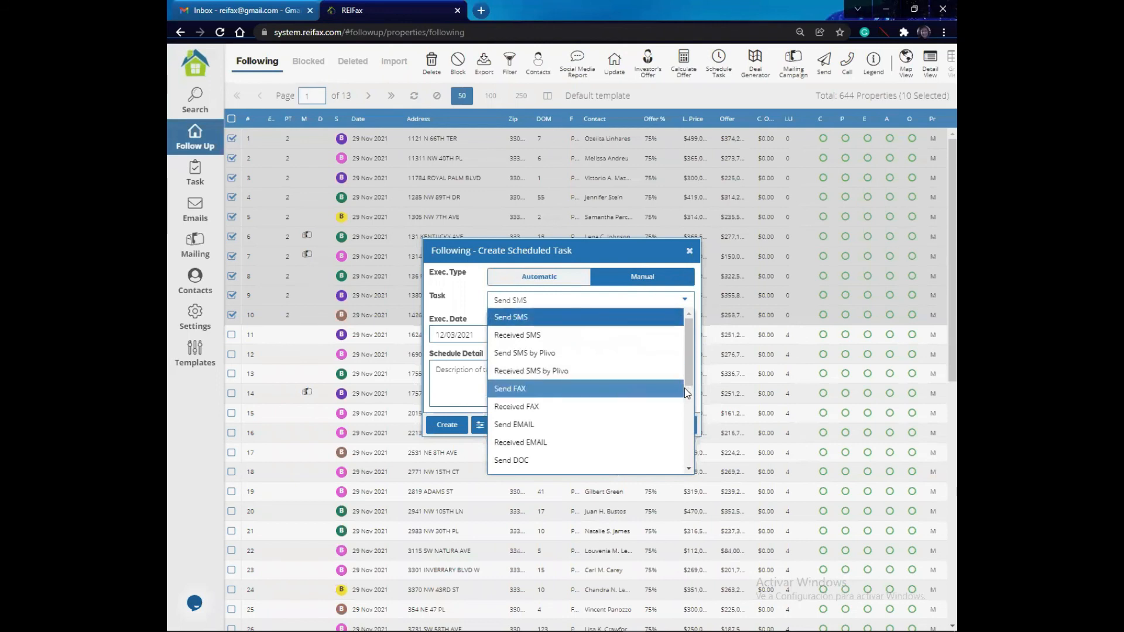
scroll(580, 389, "down", 3)
left_click(578, 389)
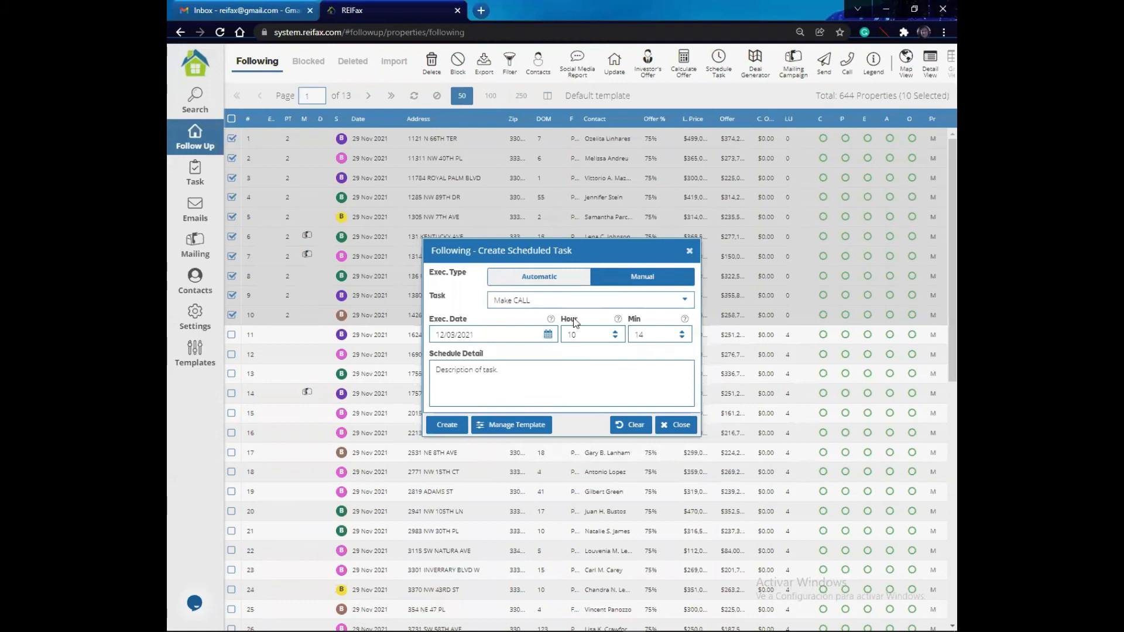
- Date the call task 12/08/2021 with the detail "follow up call contracts sent on Dec 3" and create it
left_click(550, 336)
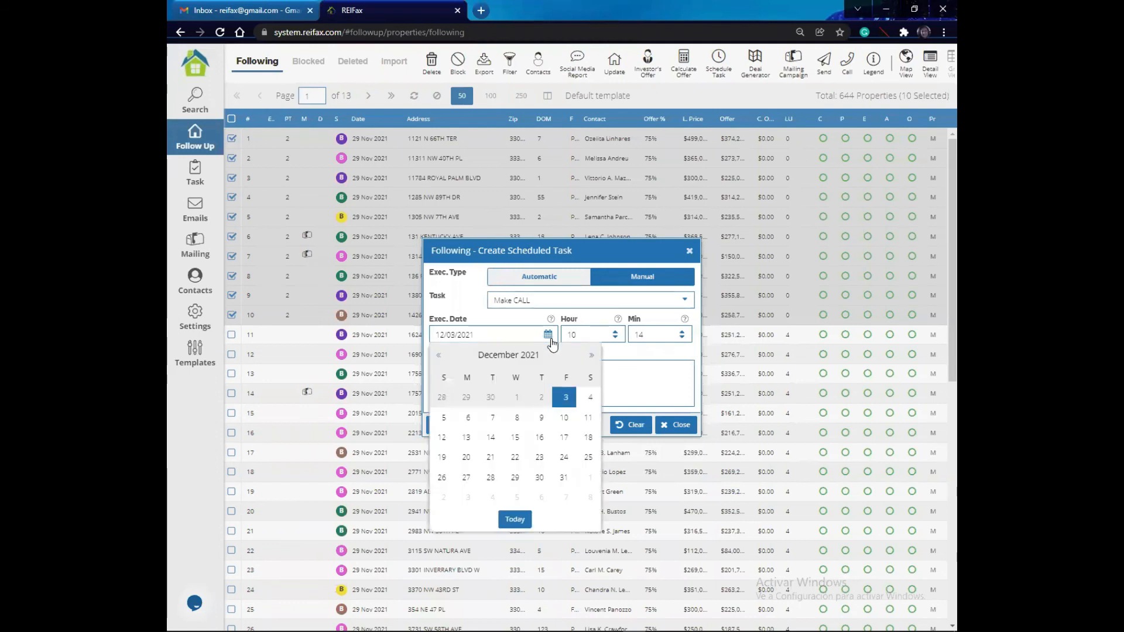
left_click(519, 418)
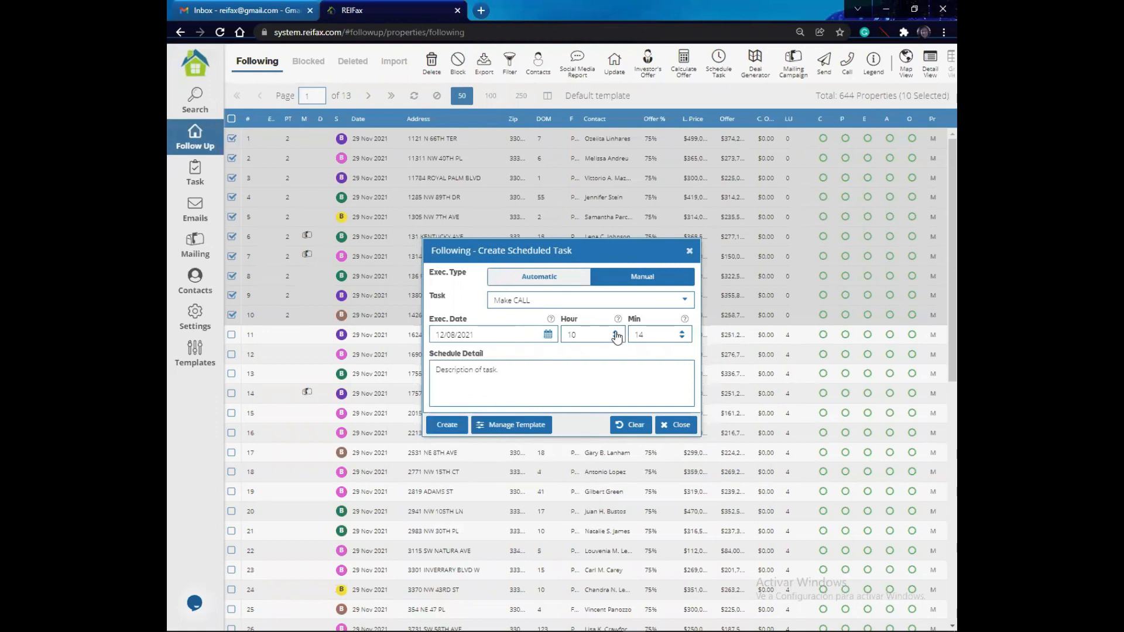
left_click(495, 373)
type("follow up call contacts sent on Dec 3")
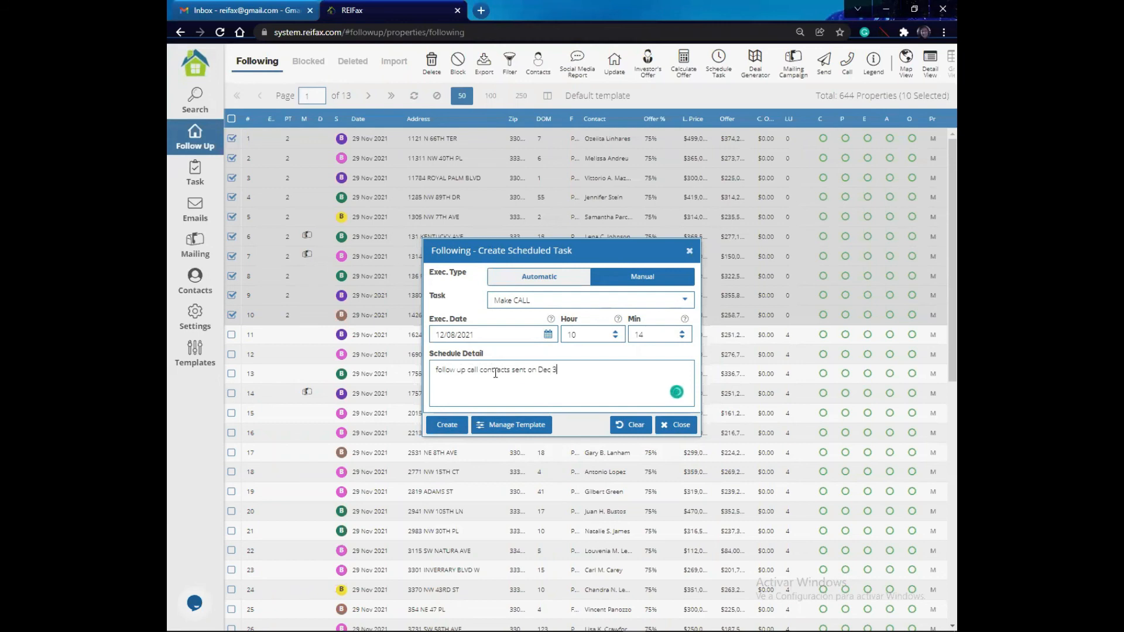
left_click(440, 428)
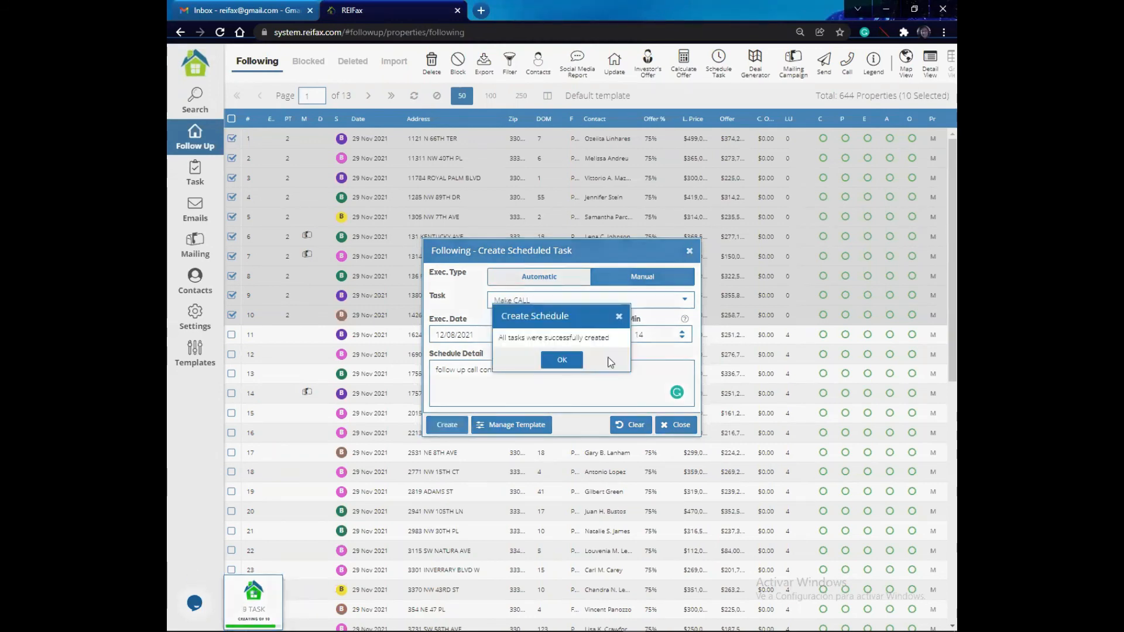
left_click(567, 360)
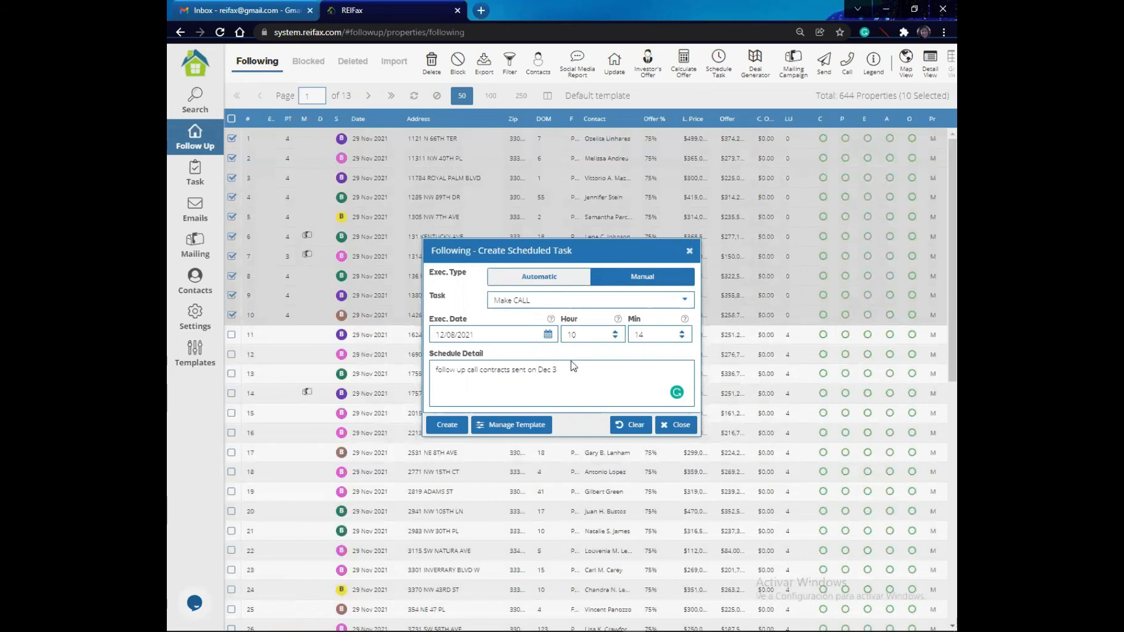
left_click(445, 425)
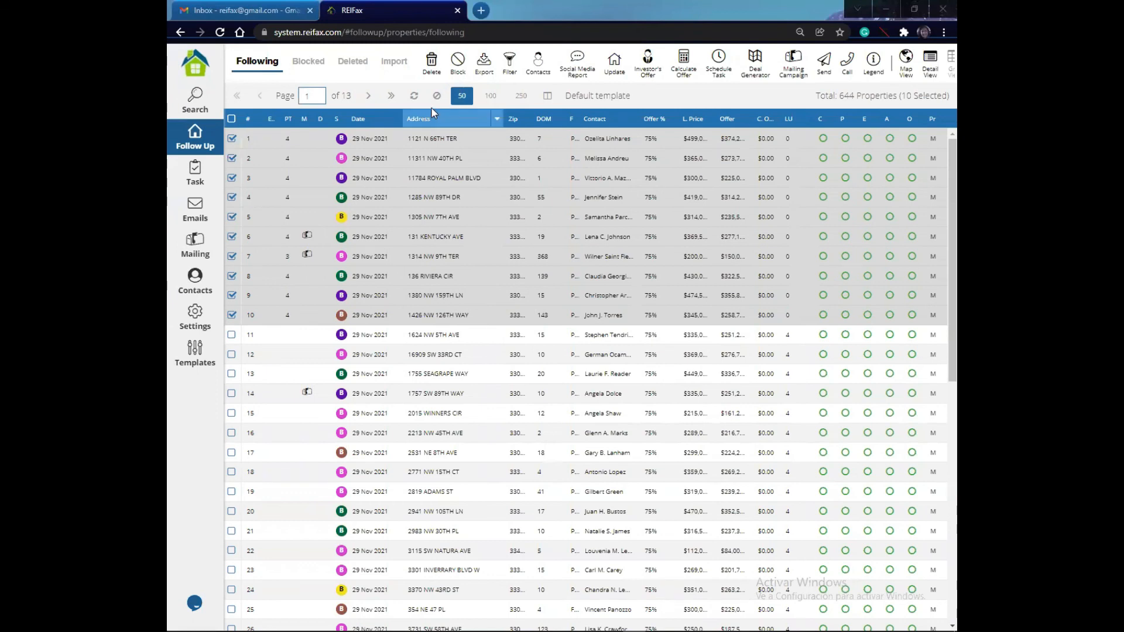
- Open the pending tasks from the control panel and reset their filter to list every task
left_click(192, 78)
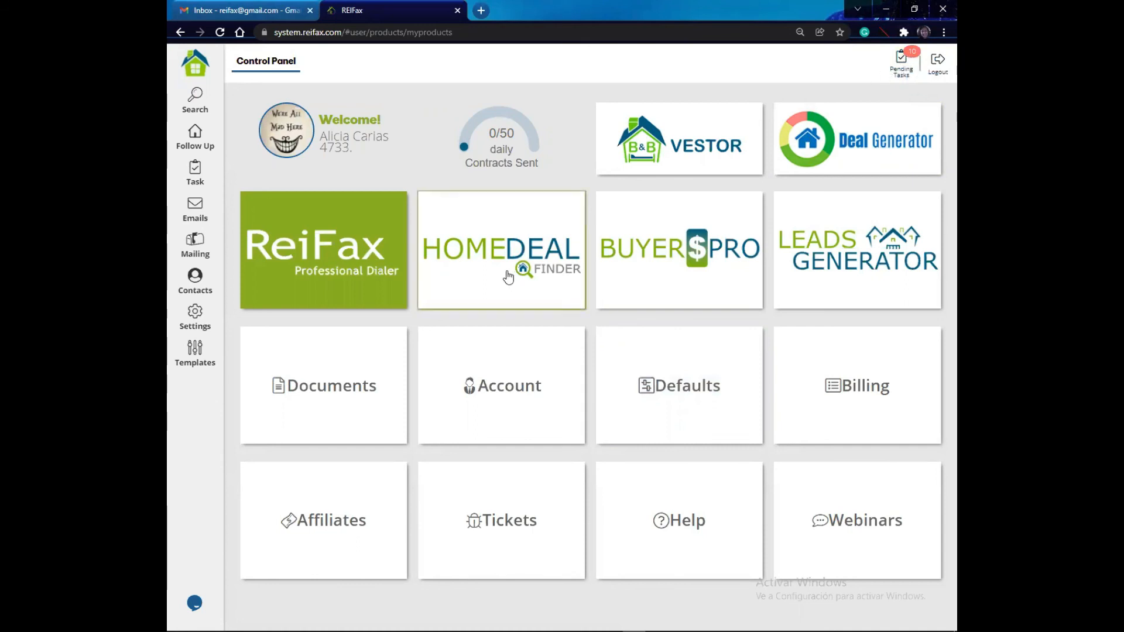
left_click(198, 184)
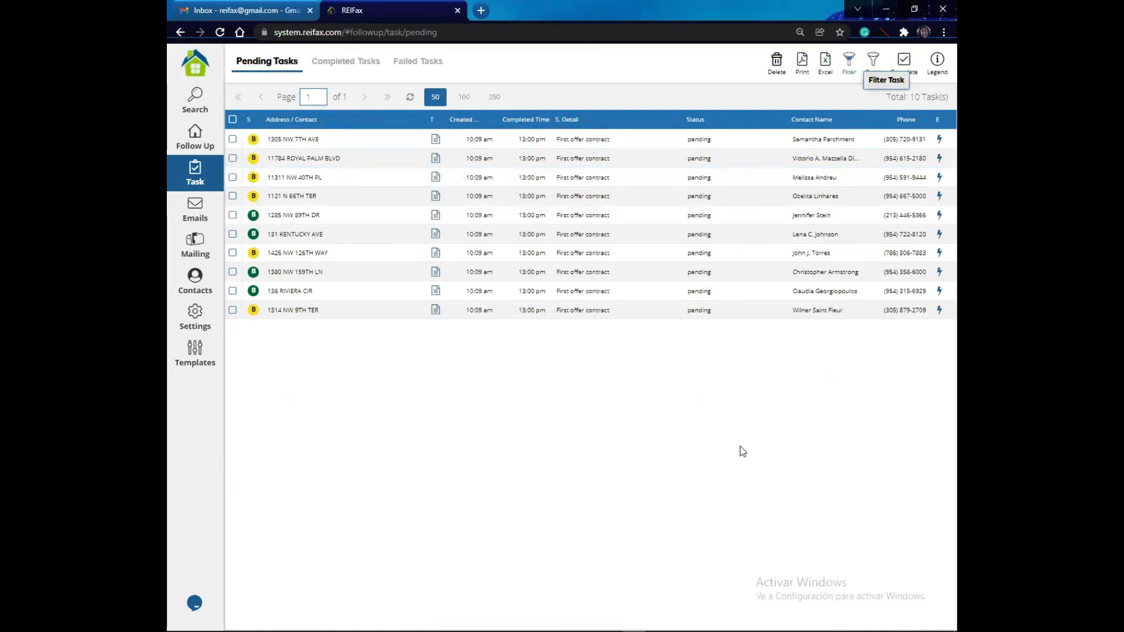
left_click(685, 506)
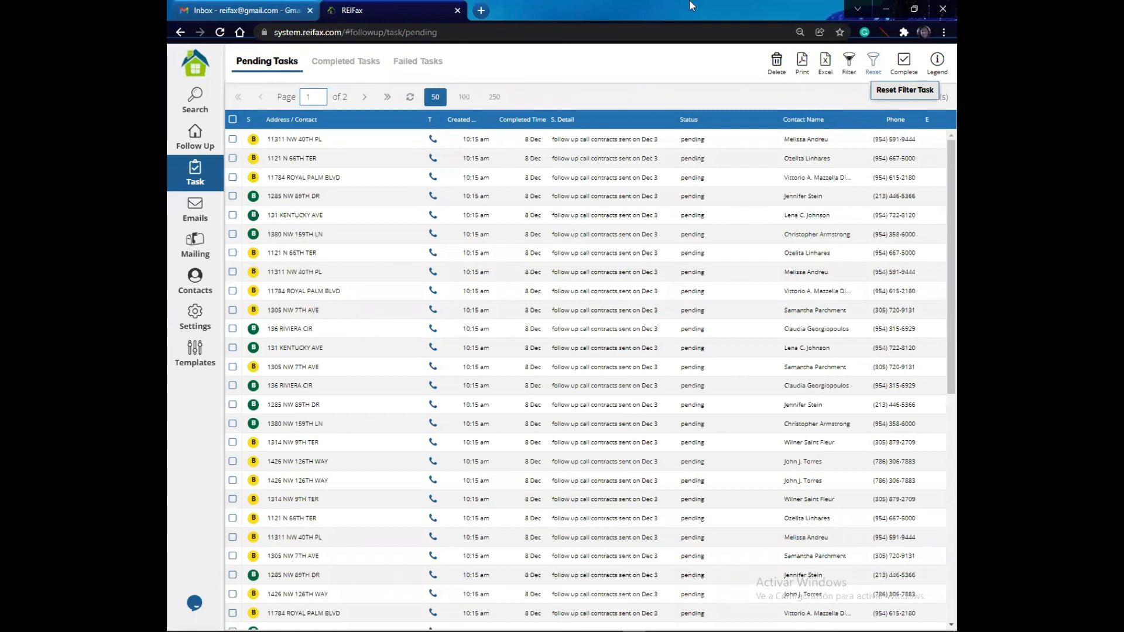
- Filter the pending tasks to those with a completed date equal to 12/03/2021
left_click(522, 139)
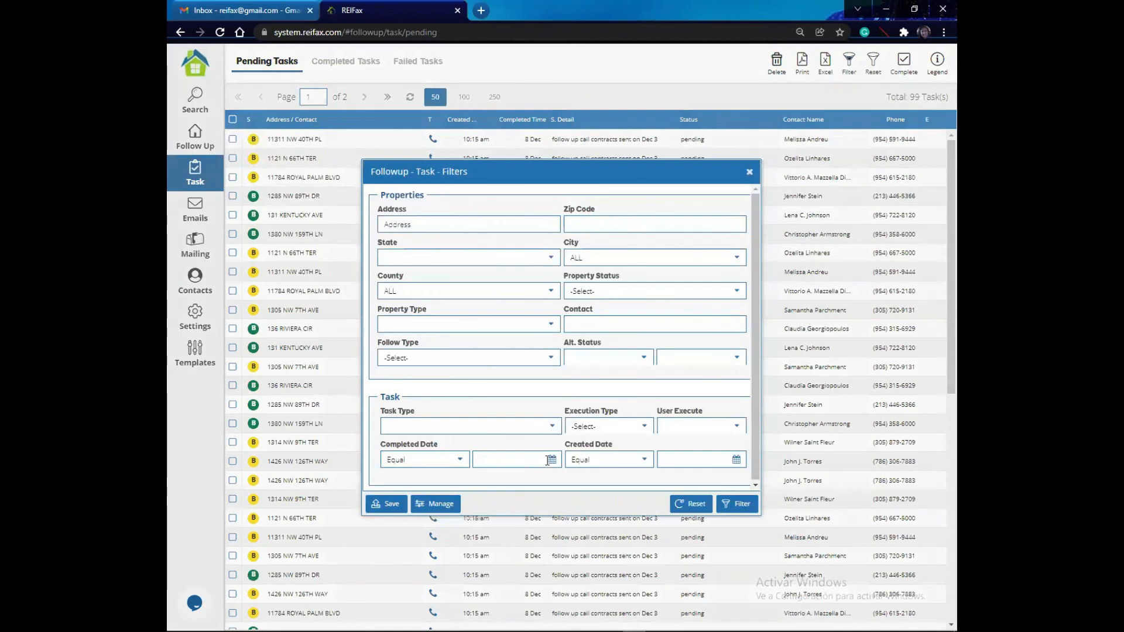
left_click(552, 460)
left_click(560, 438)
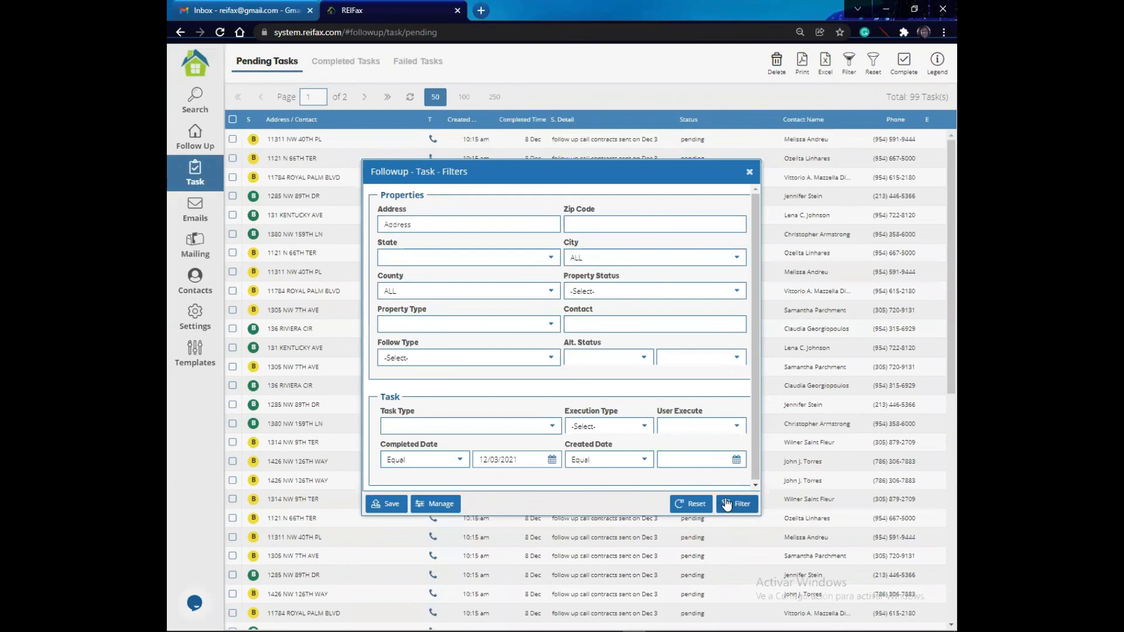
left_click(745, 507)
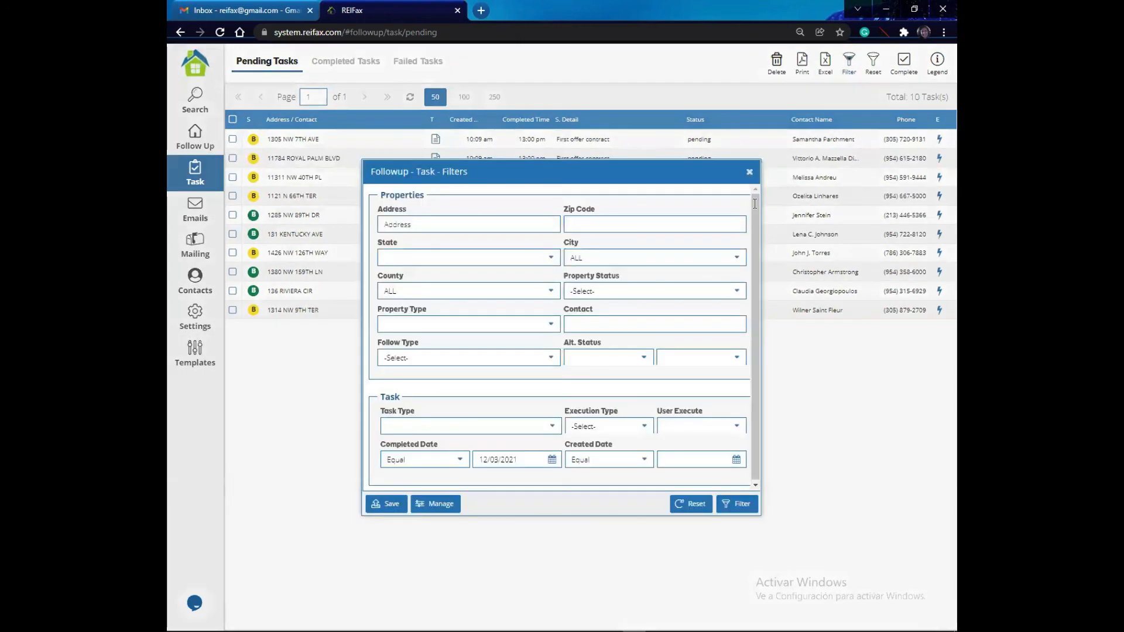
- Add a created date equal to 12/08/2021 to the pending tasks filter and apply it
left_click(729, 462)
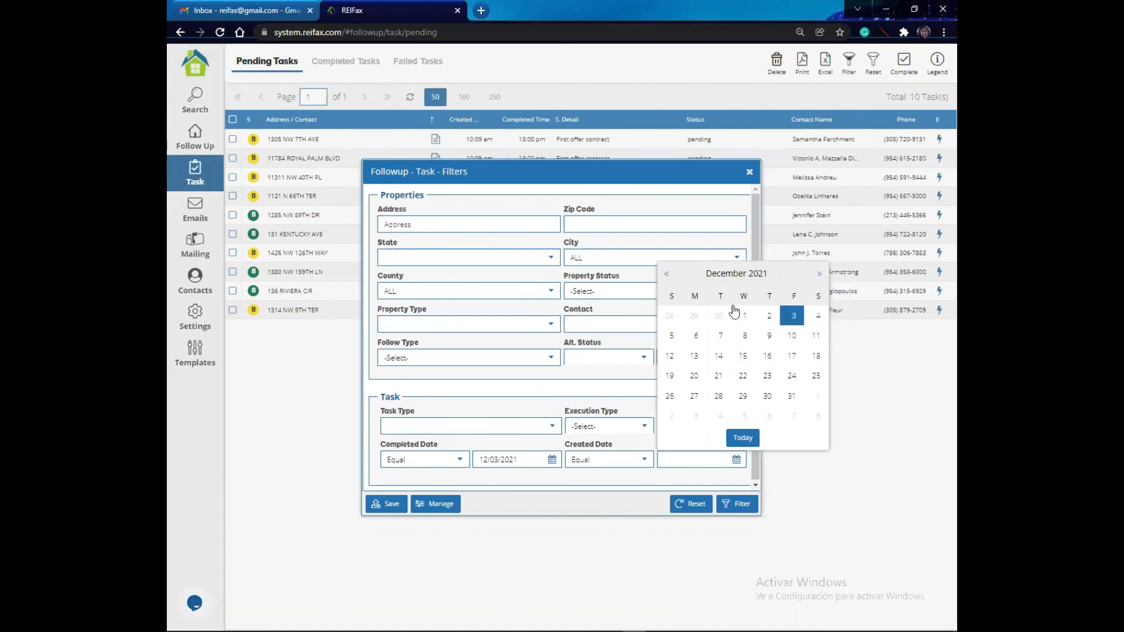
left_click(745, 338)
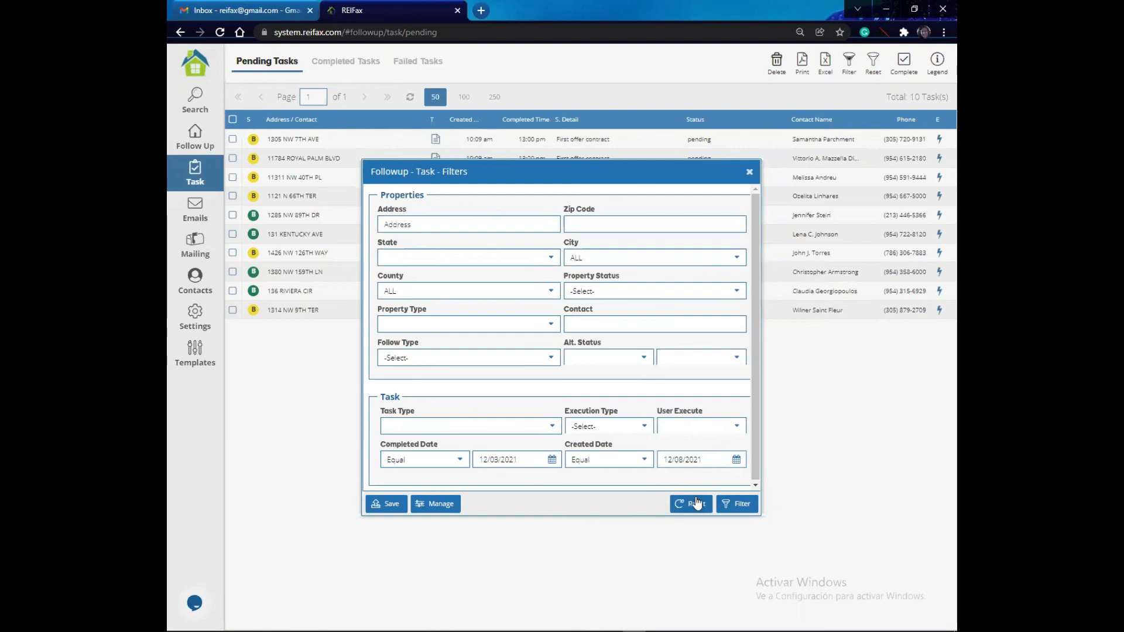
left_click(742, 506)
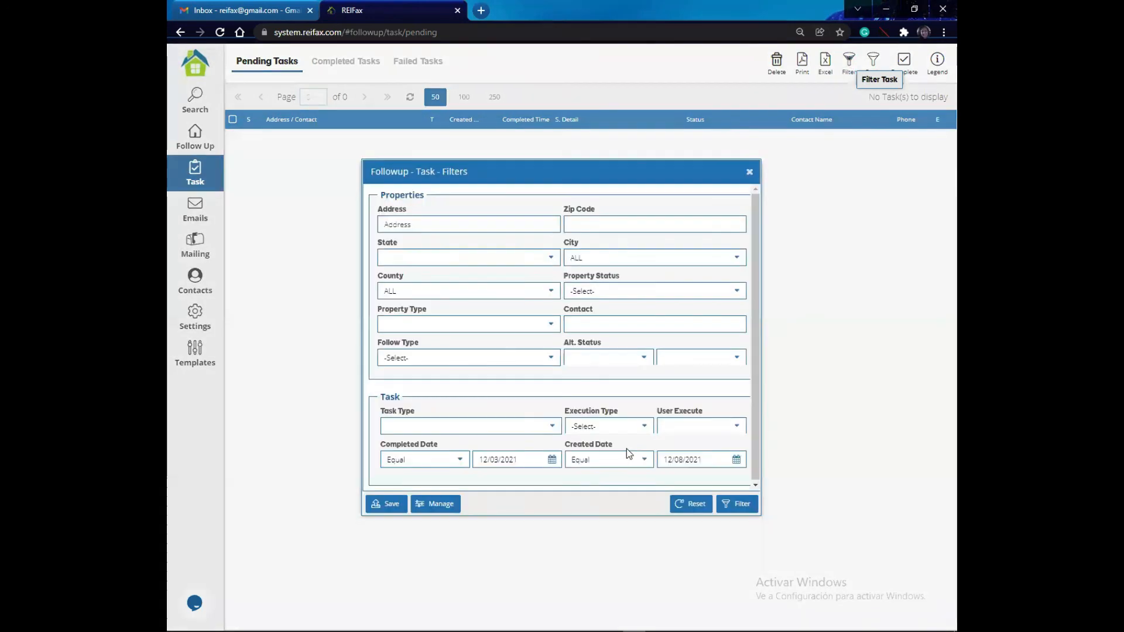
- Change the pending tasks filter to a created date greater than 12/06/2021, apply it, and review the filter criteria
left_click(645, 463)
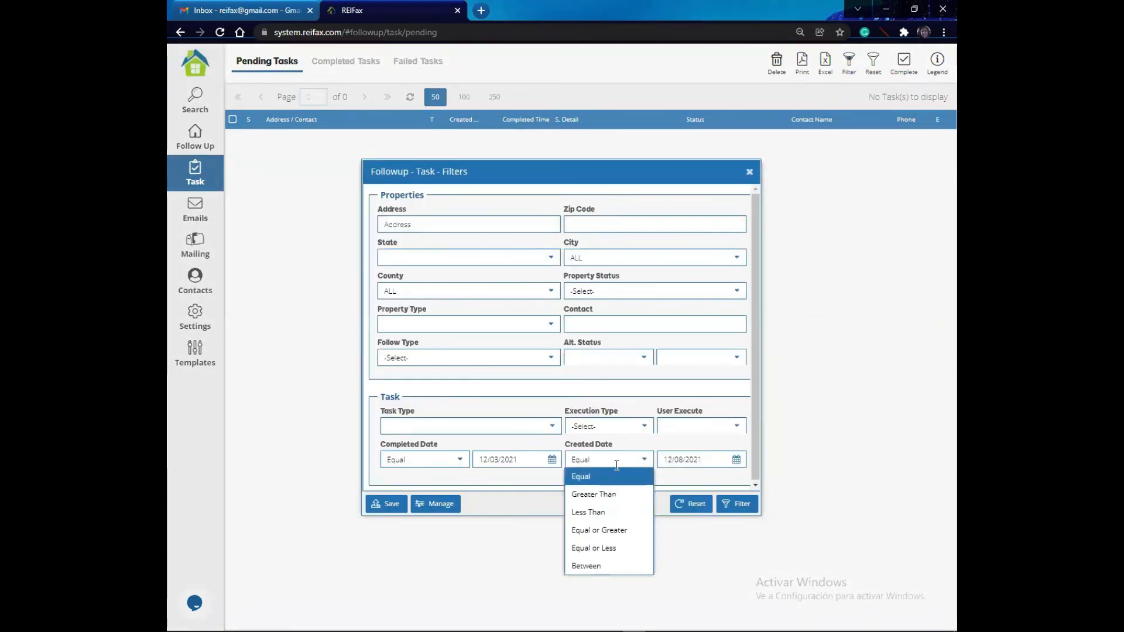
left_click(606, 495)
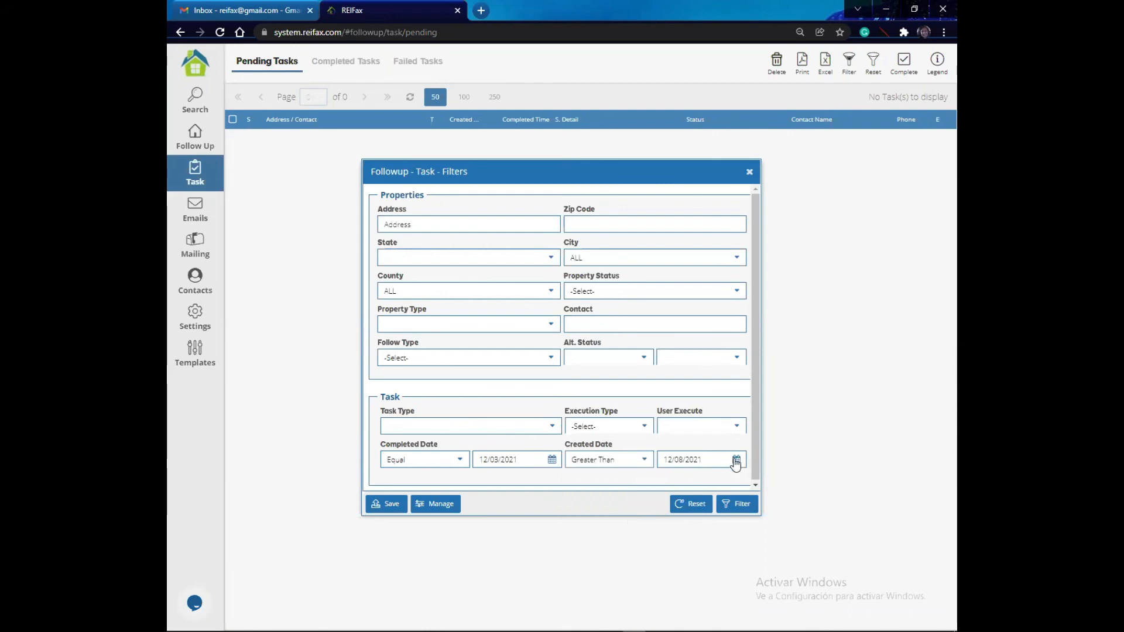
left_click(736, 460)
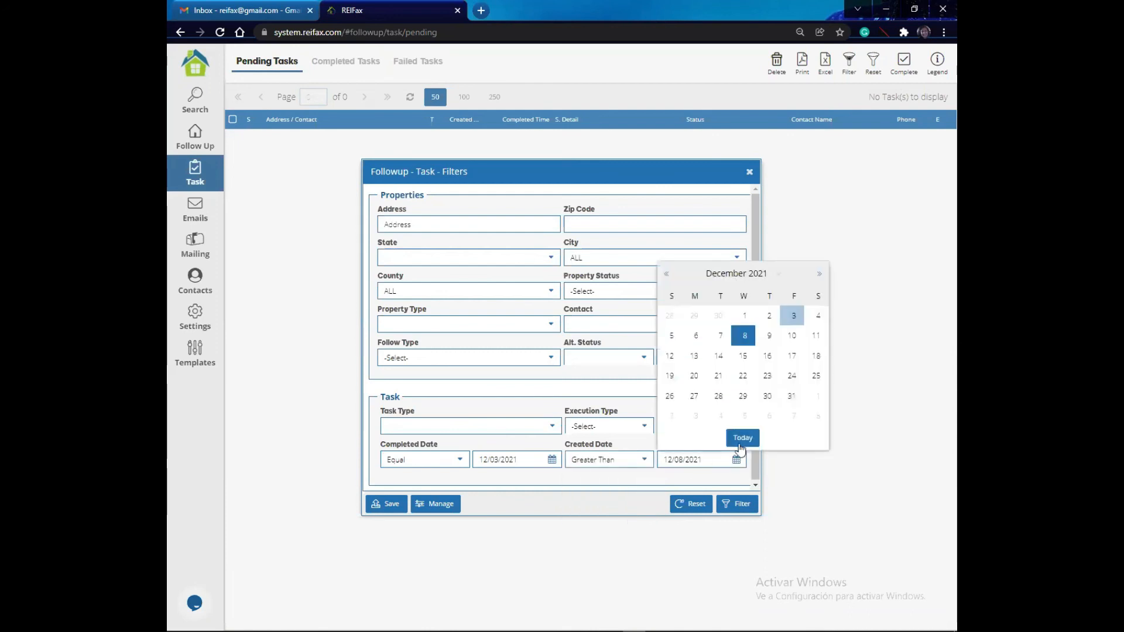
left_click(696, 335)
left_click(739, 507)
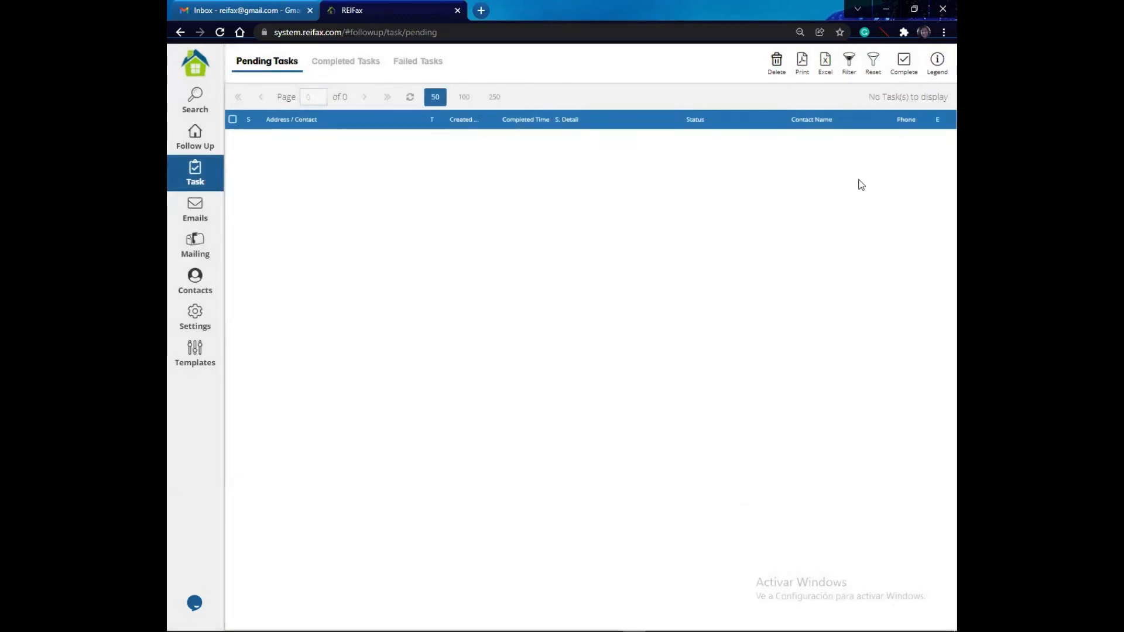
left_click(849, 65)
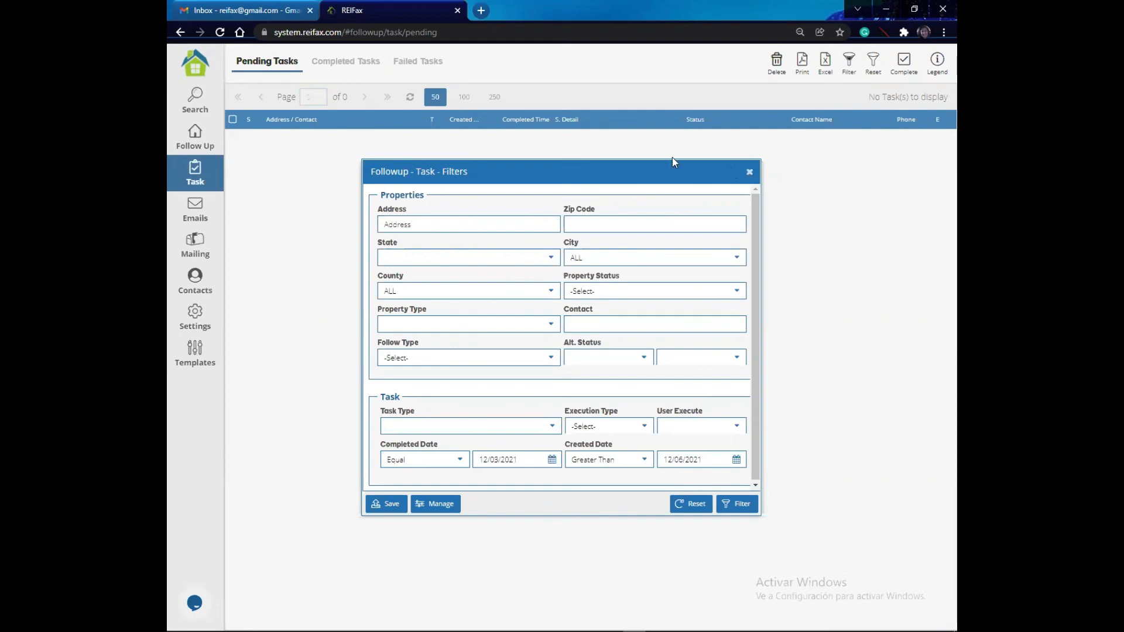
left_click(630, 149)
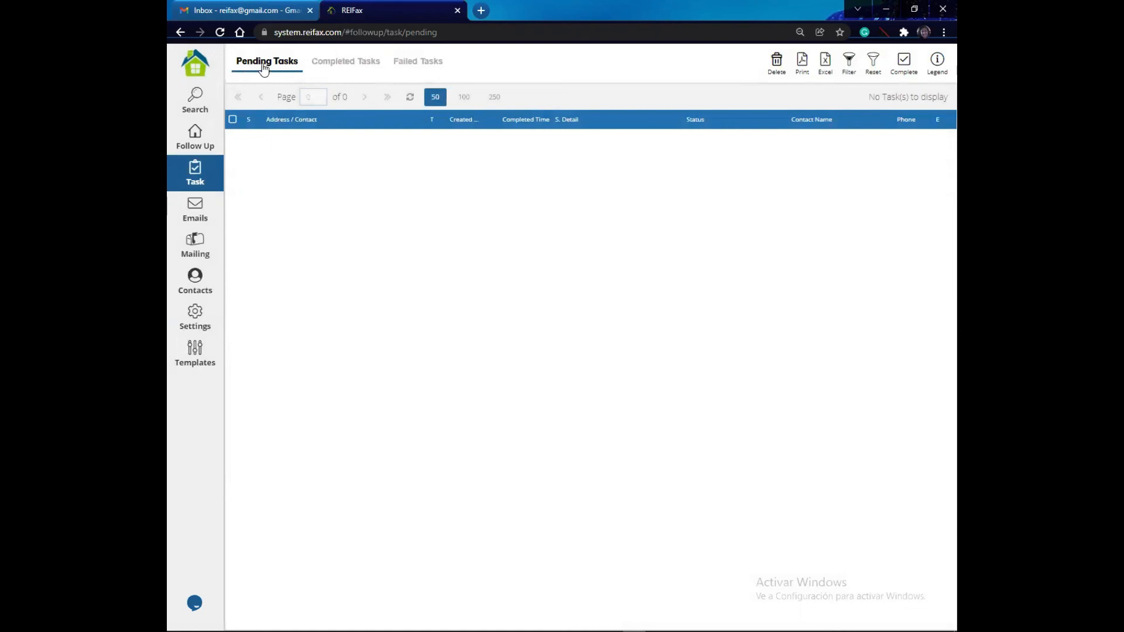
- Filter the completed tasks by completed date using the Between condition with 12/07/2021 as the start date
left_click(339, 65)
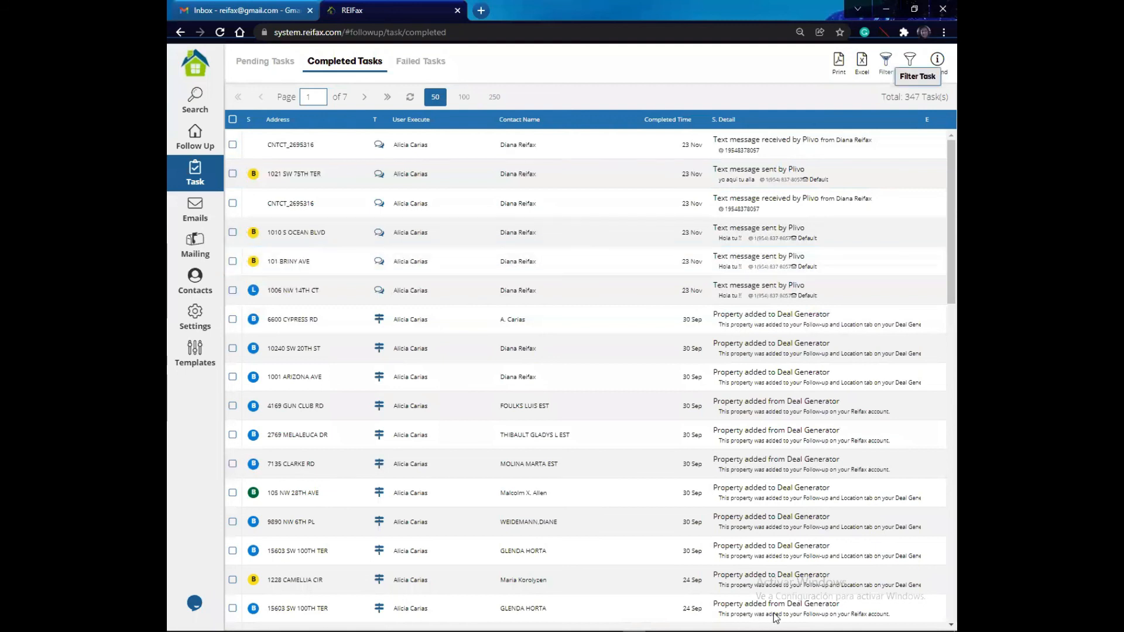
left_click(886, 61)
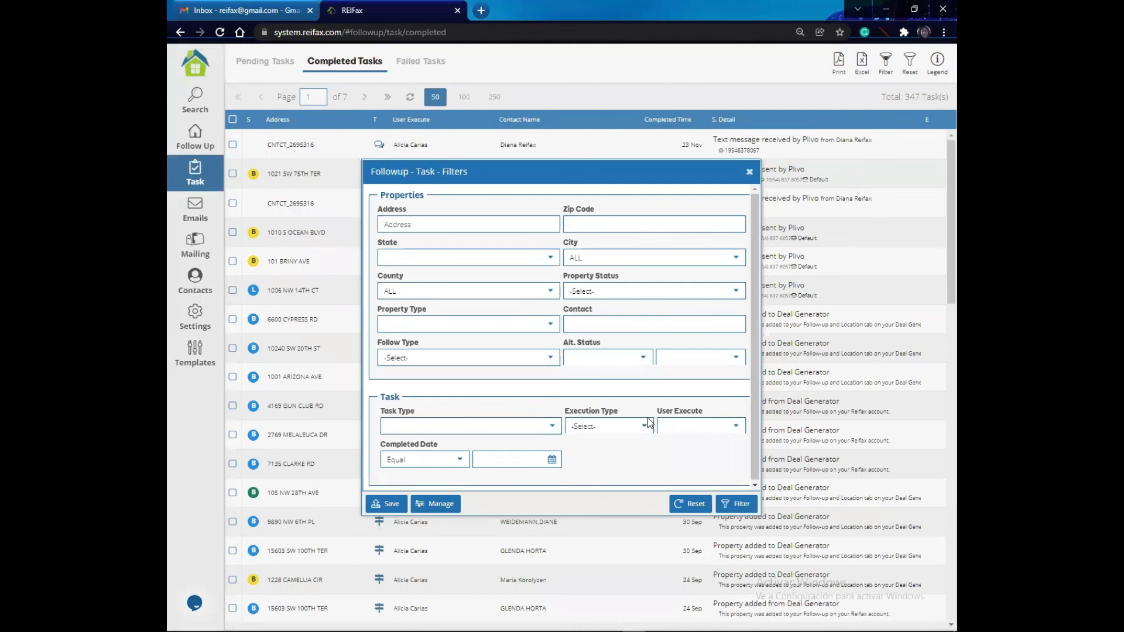
left_click(445, 459)
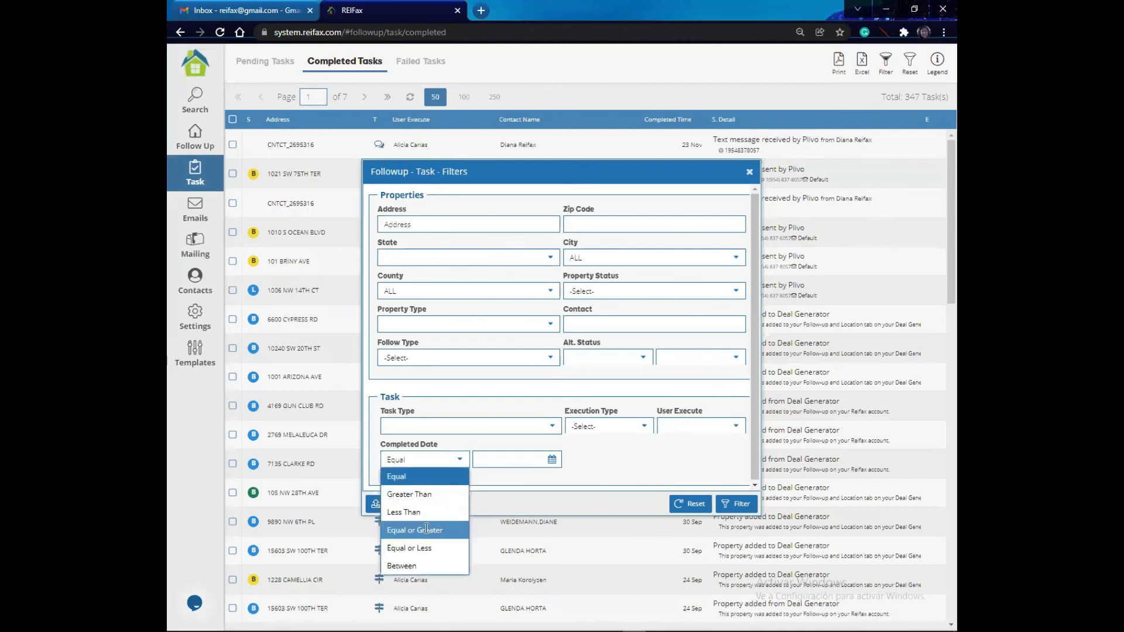
left_click(415, 566)
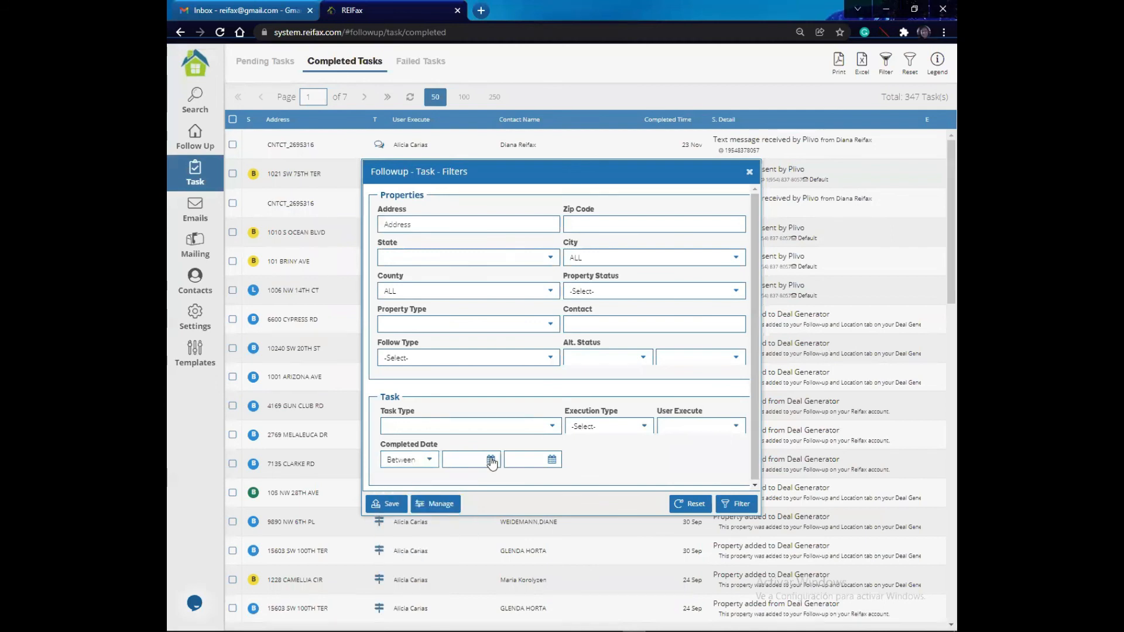
left_click(491, 461)
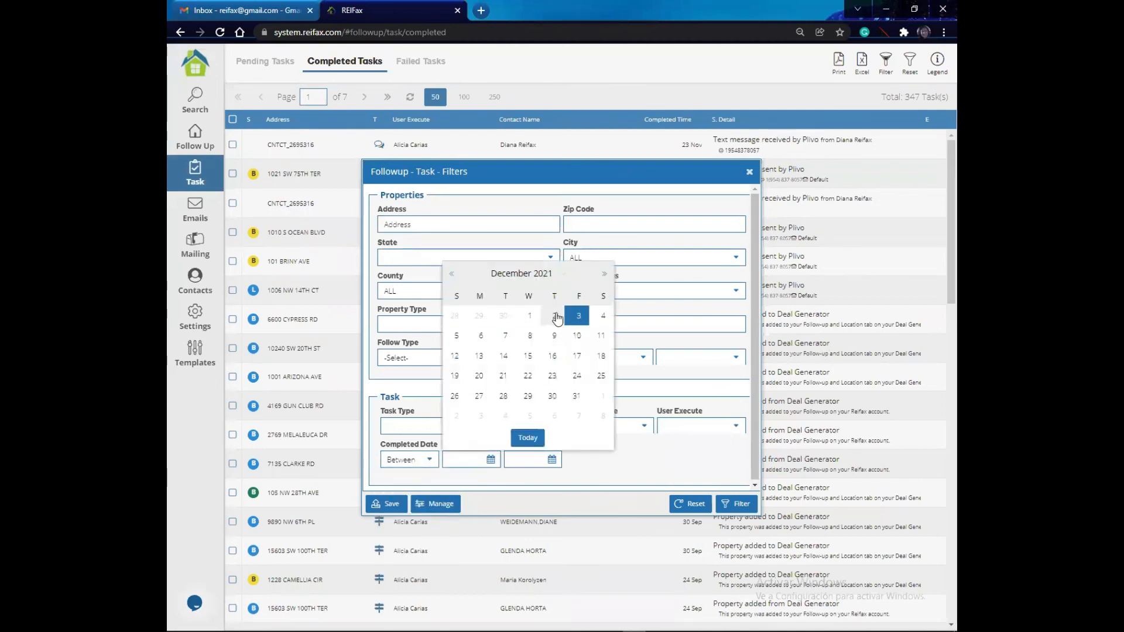
left_click(507, 338)
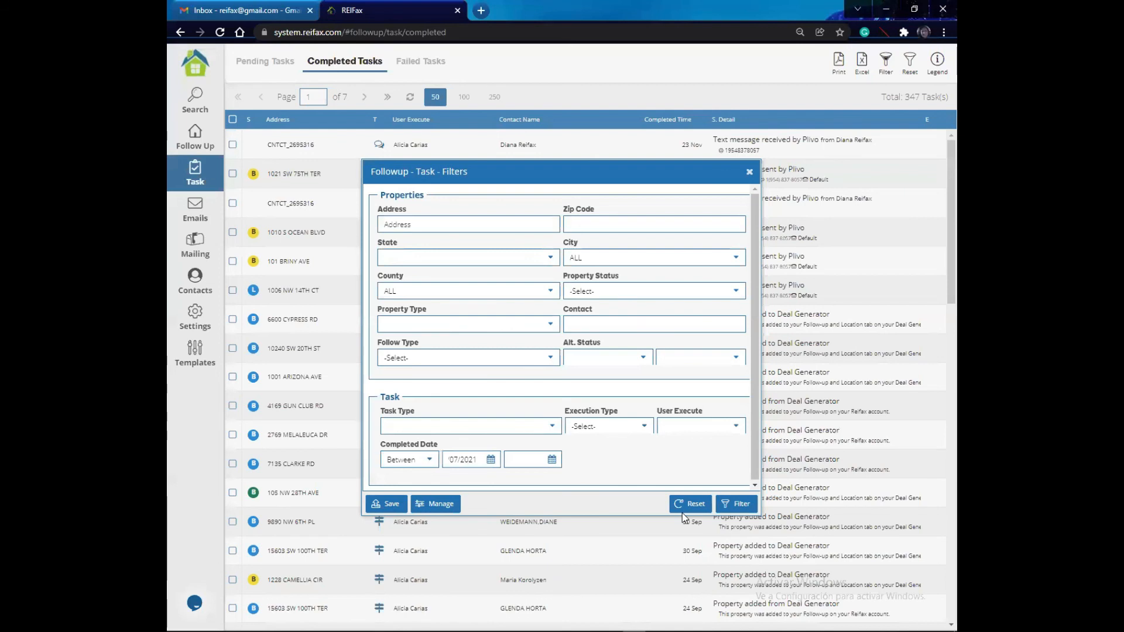
left_click(720, 509)
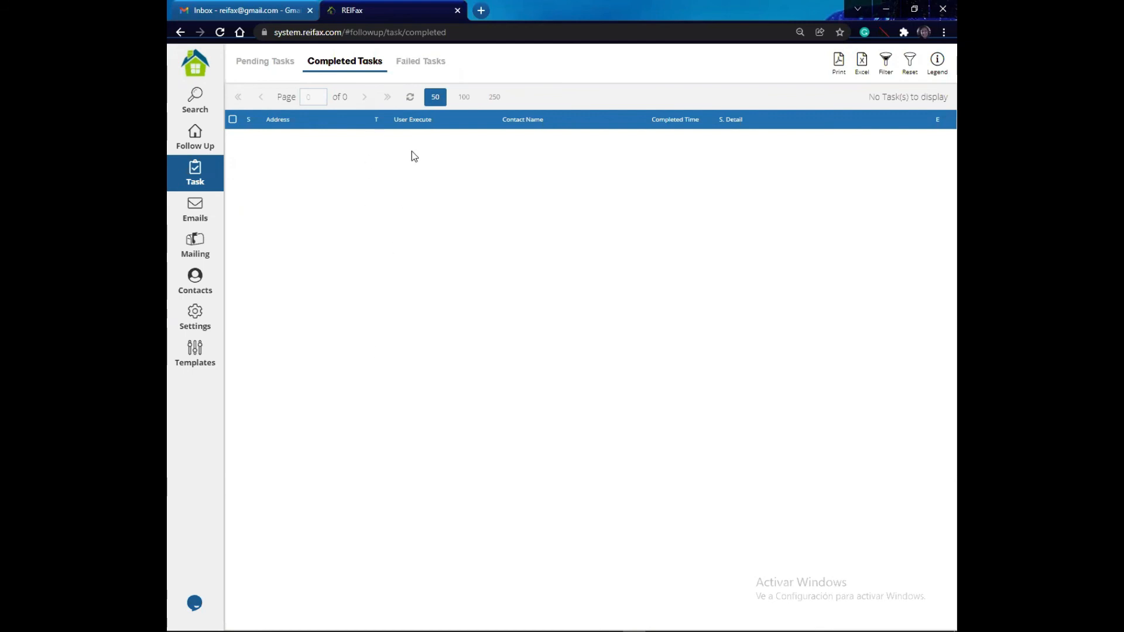
- Open the list of failed tasks
left_click(420, 64)
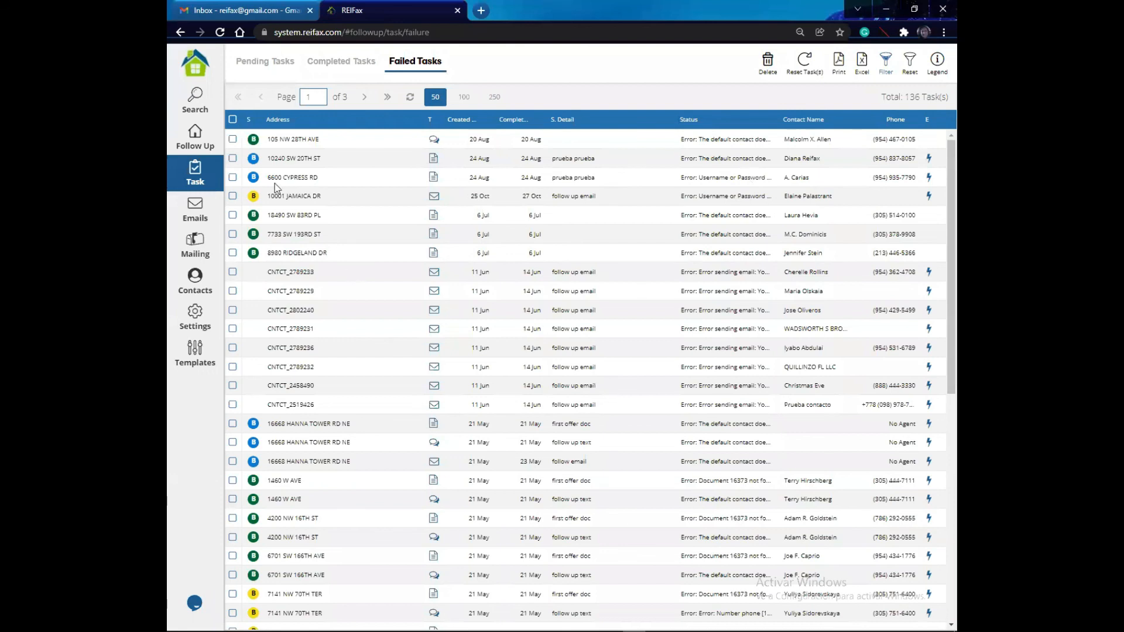
- Examine the first failed task's detail and its assigned contact's phone numbers, and reset the failed tasks filter
left_click(301, 142)
left_click(308, 159)
left_click(311, 177)
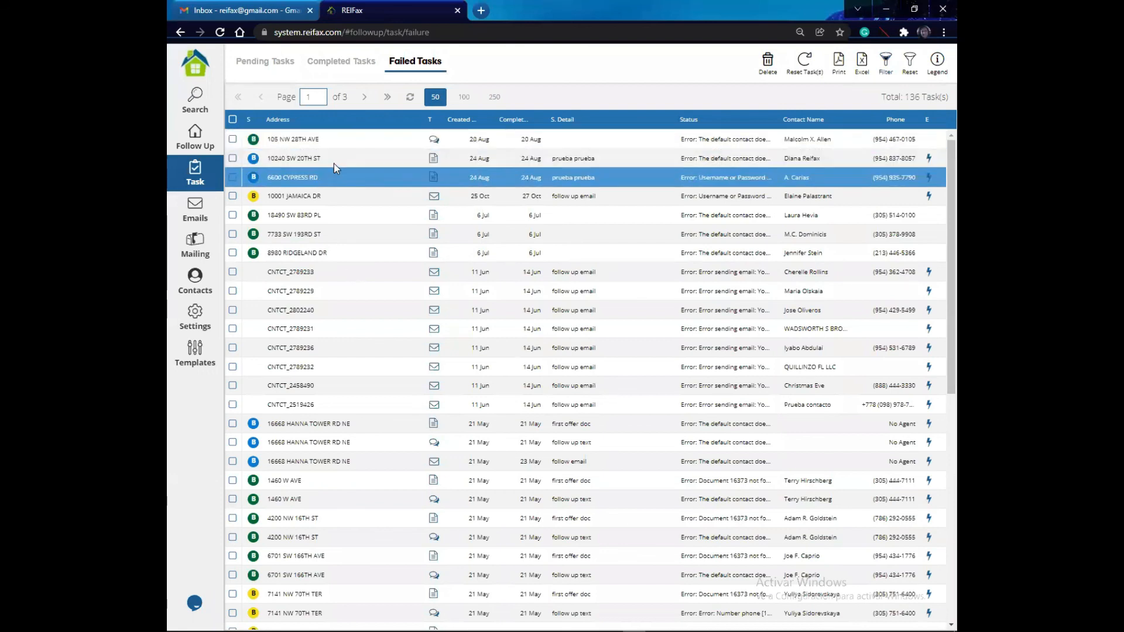
left_click(730, 142)
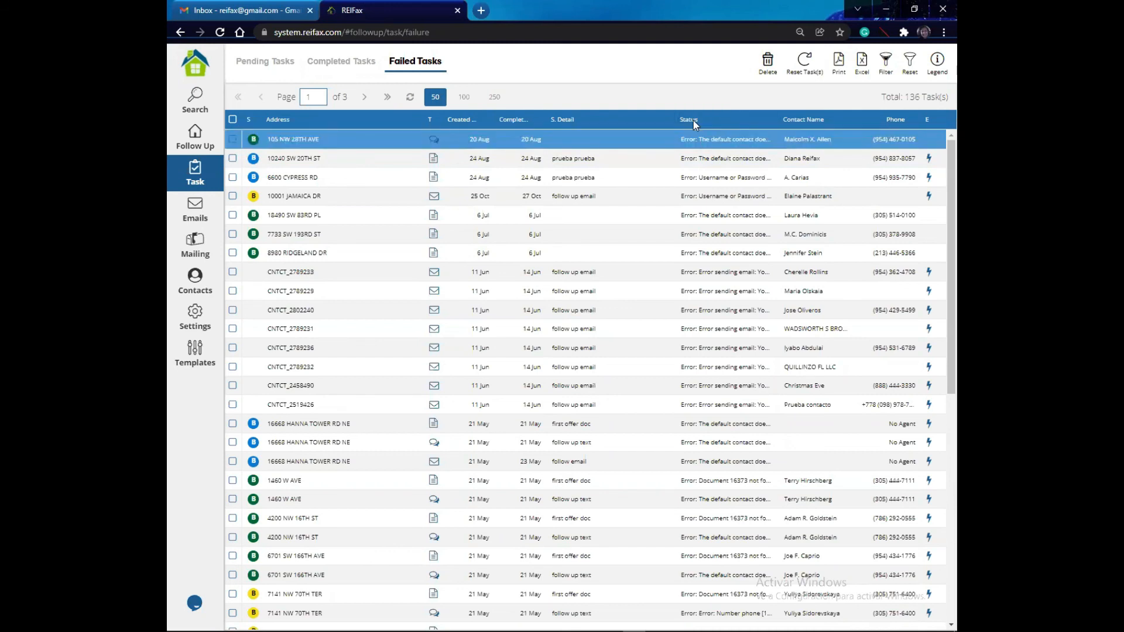
right_click(698, 143)
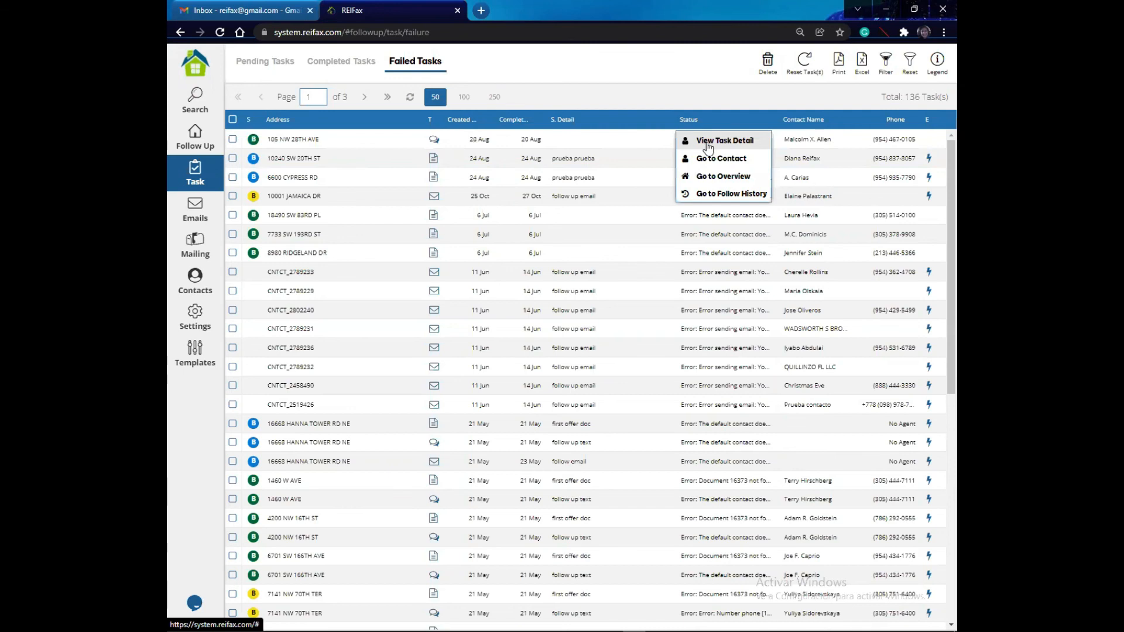
left_click(708, 147)
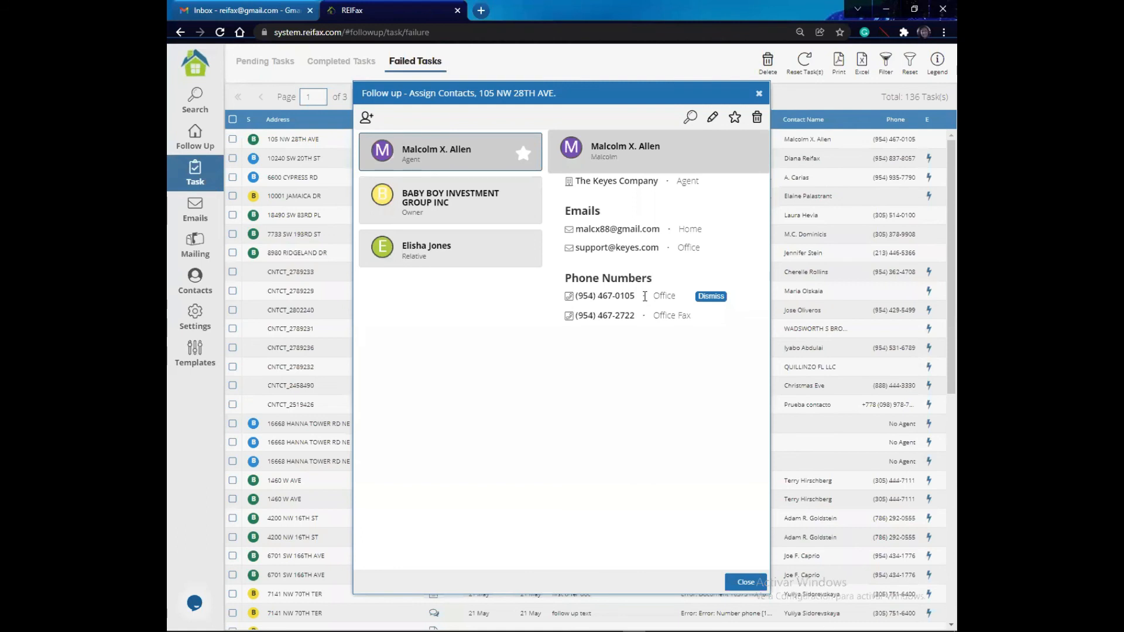
left_click_drag(645, 296, 575, 296)
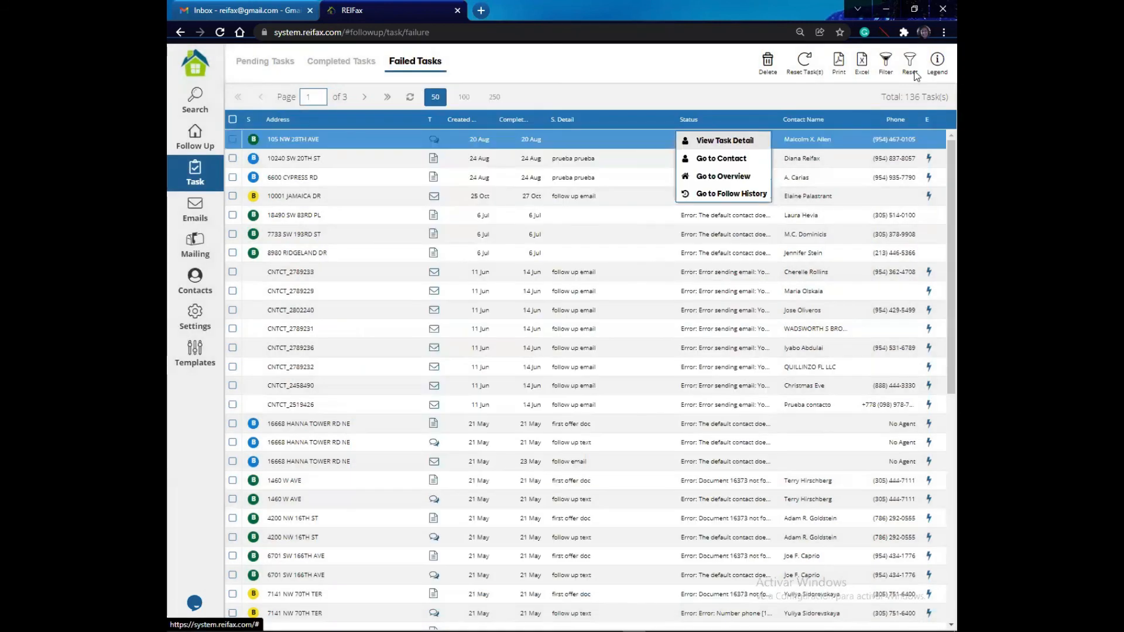
left_click(915, 67)
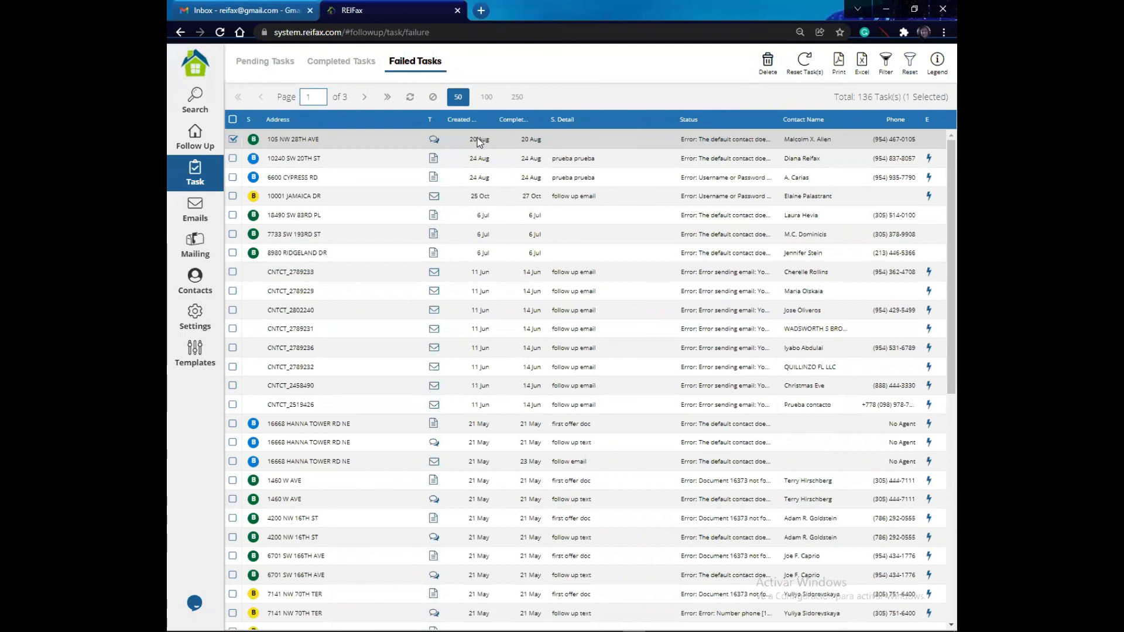
- Return to the followed properties and review the sending and task scheduling options for the ten selected ones
left_click(195, 134)
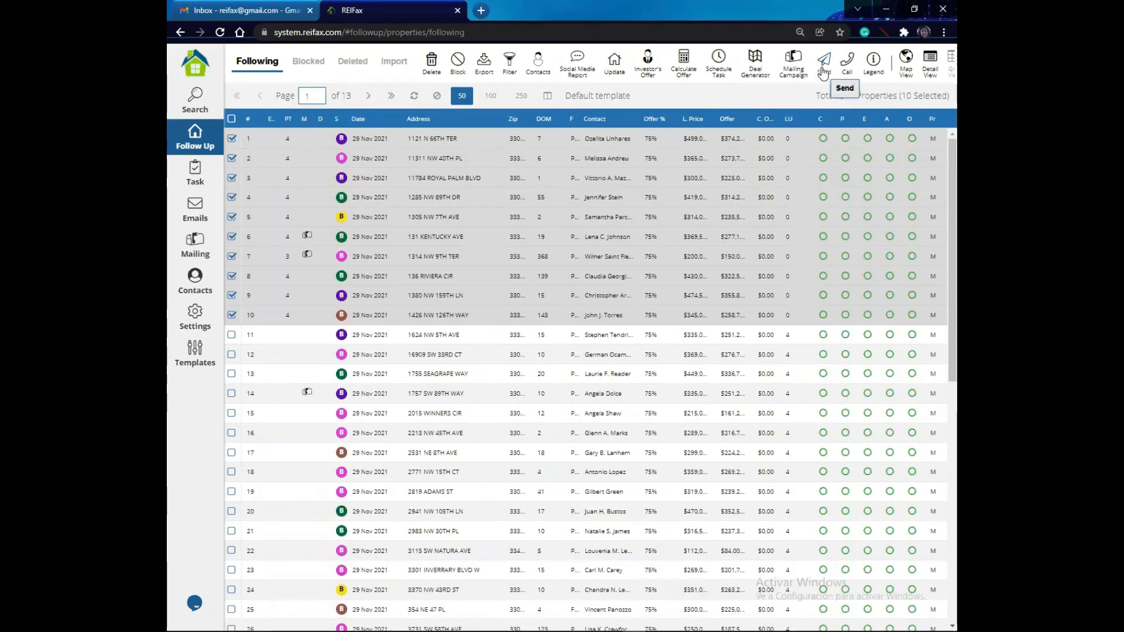
left_click(824, 69)
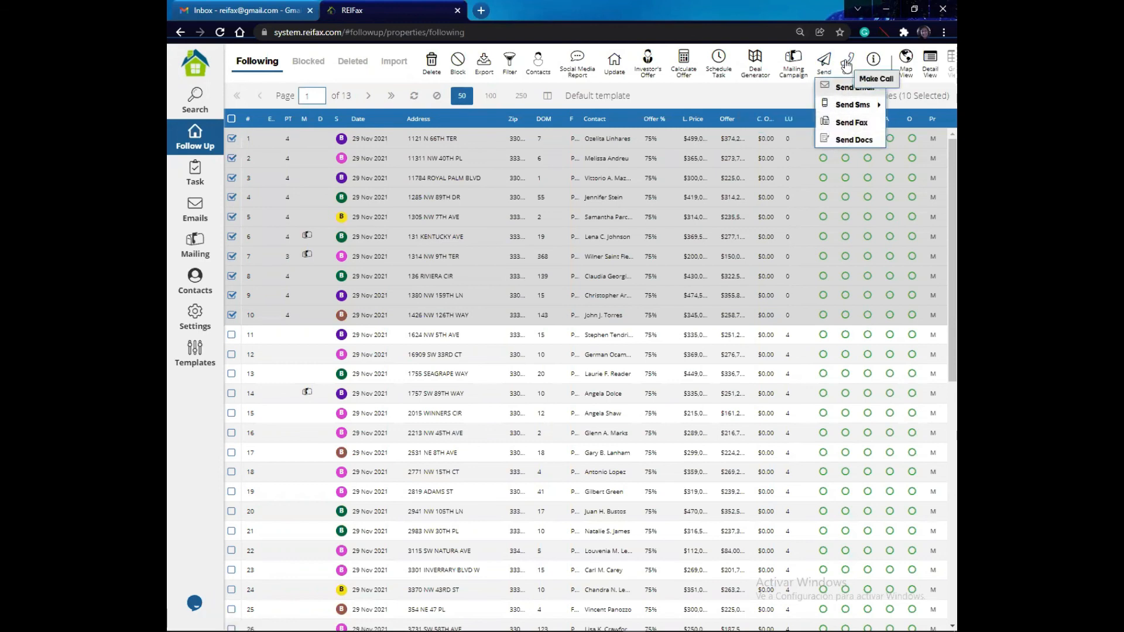
left_click(722, 61)
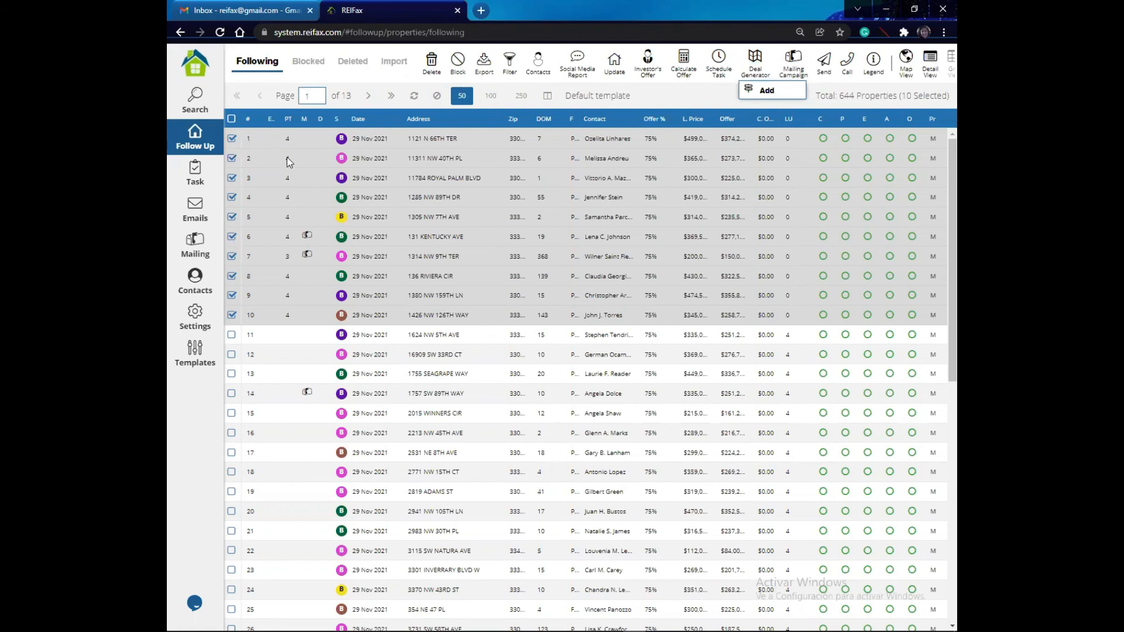
left_click(346, 336)
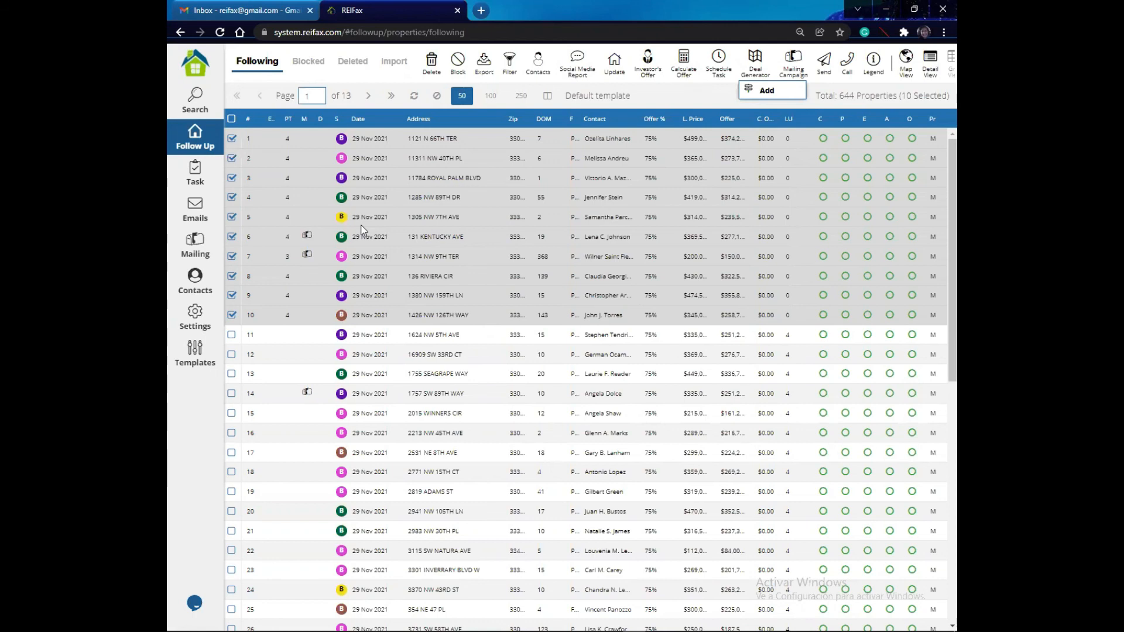
- Create a new task template for properties and name it "First offer on short sale properties"
left_click(195, 354)
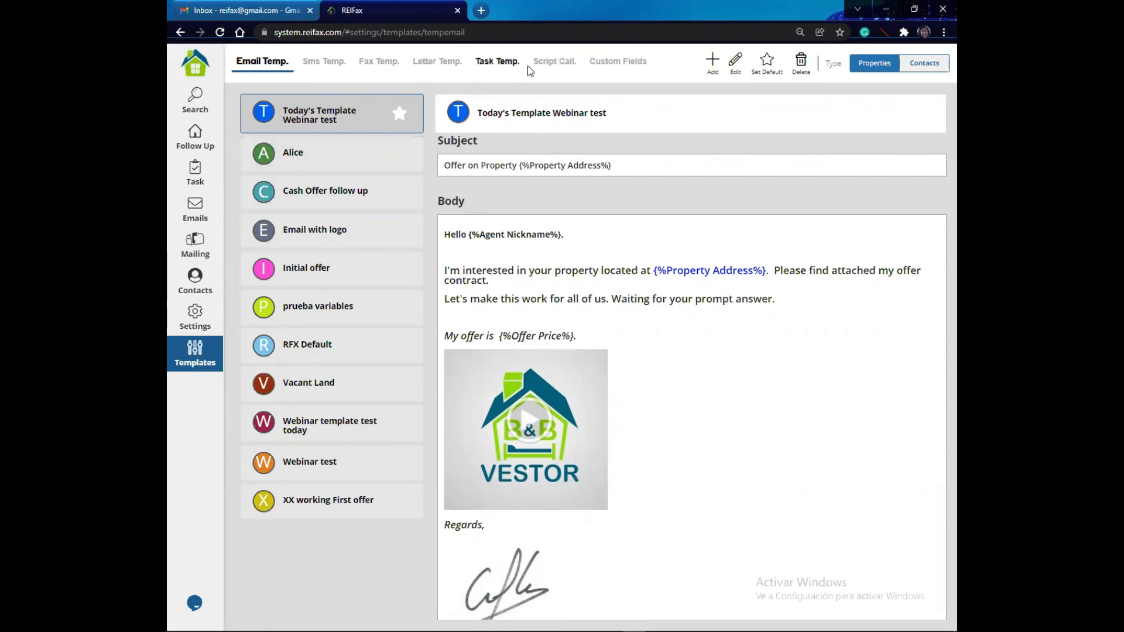
left_click(497, 65)
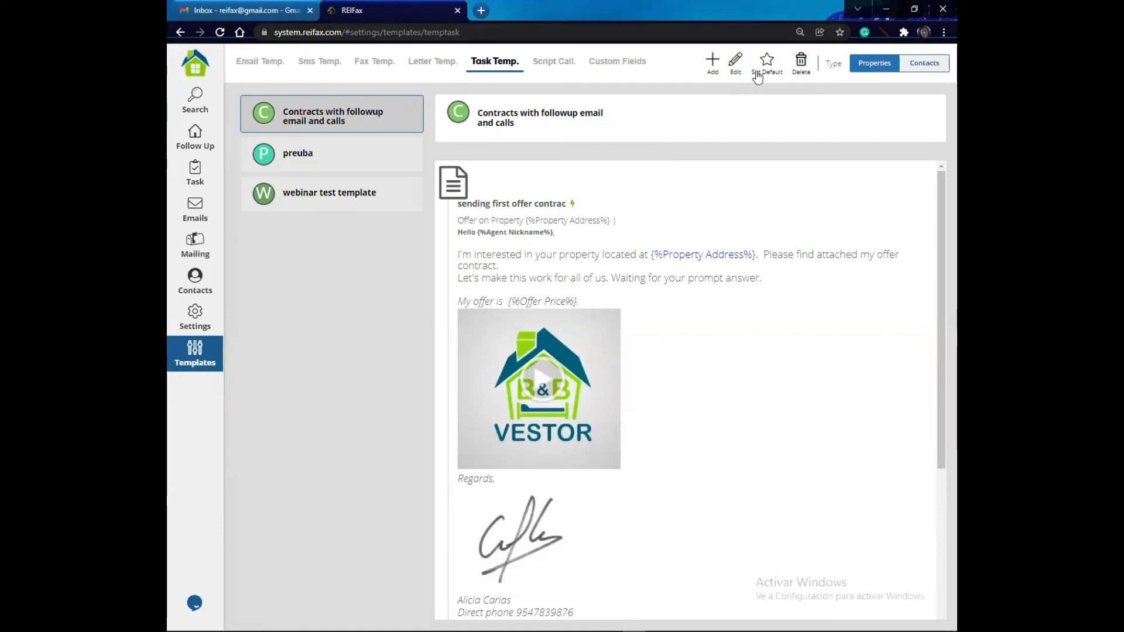
left_click(714, 65)
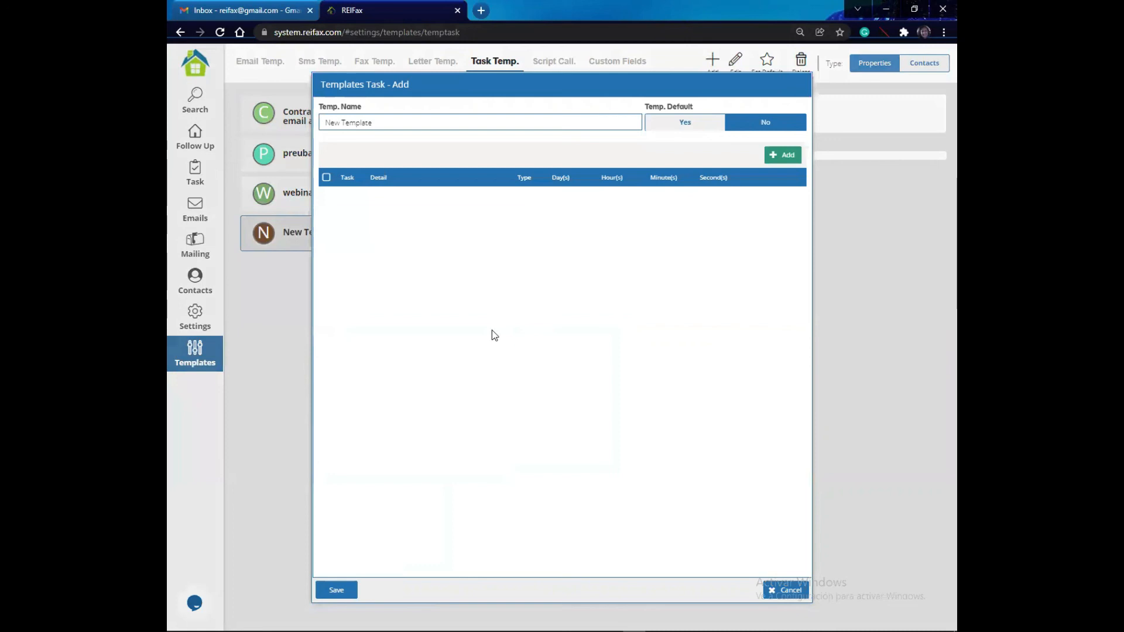
double_click(376, 122)
left_click(375, 122)
double_click(376, 122)
left_click(382, 124)
left_click_drag(382, 124, 327, 139)
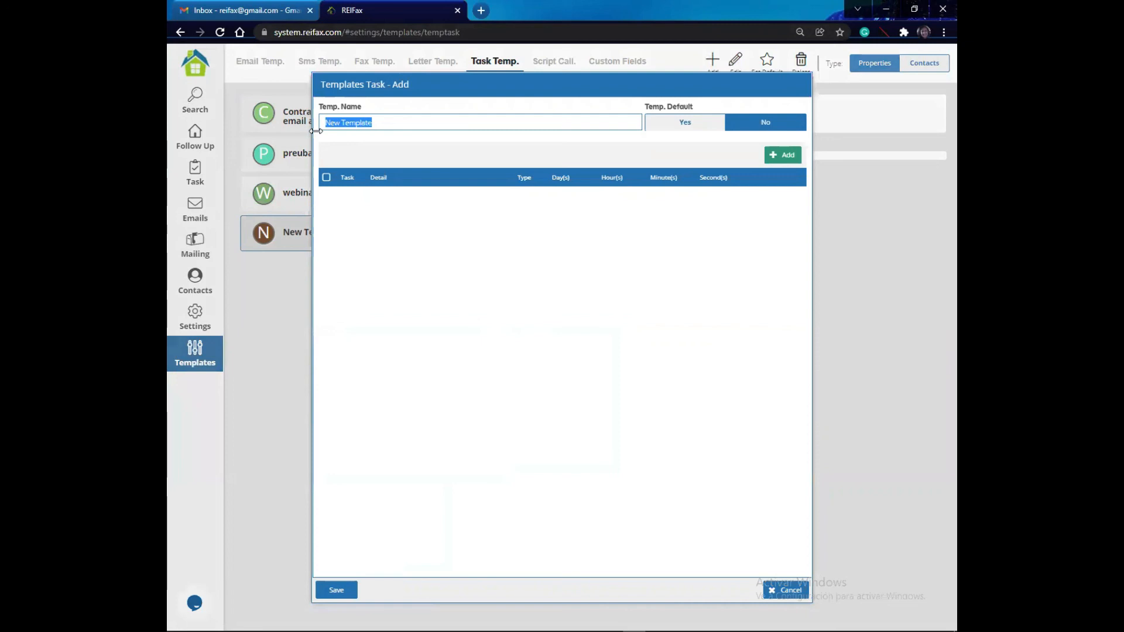
type("First offer on short sale por")
key("BackSpace")
key("BackSpace")
type("p")
key("BackSpace")
type("roperties")
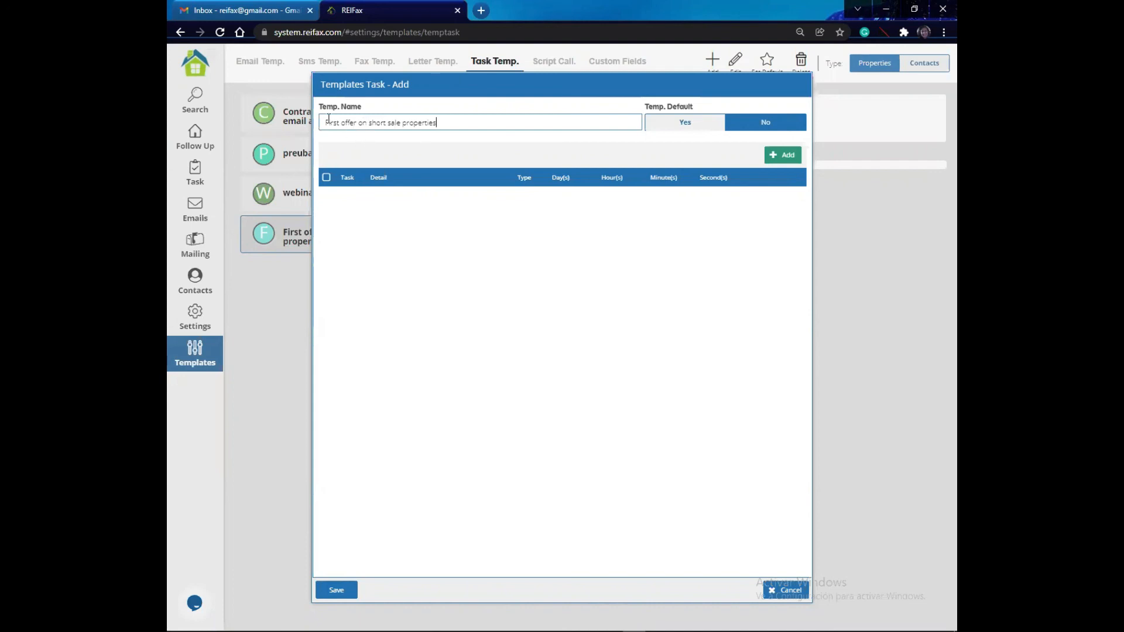
- Add an automatic Send DOC task to the template with a delay of 2 hours
left_click(779, 156)
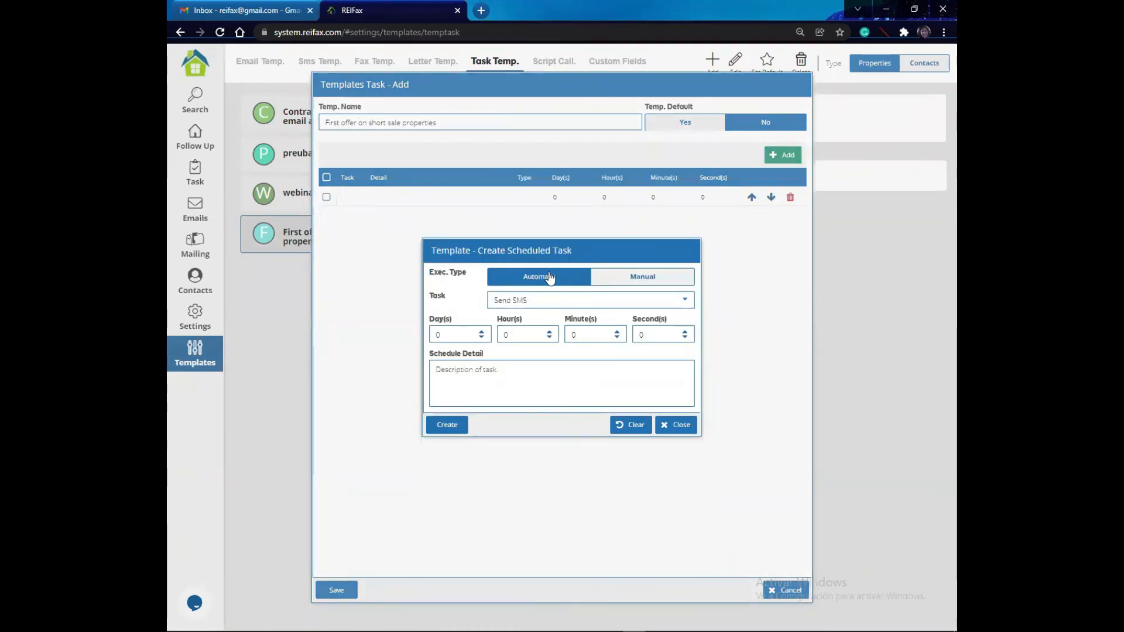
left_click(678, 304)
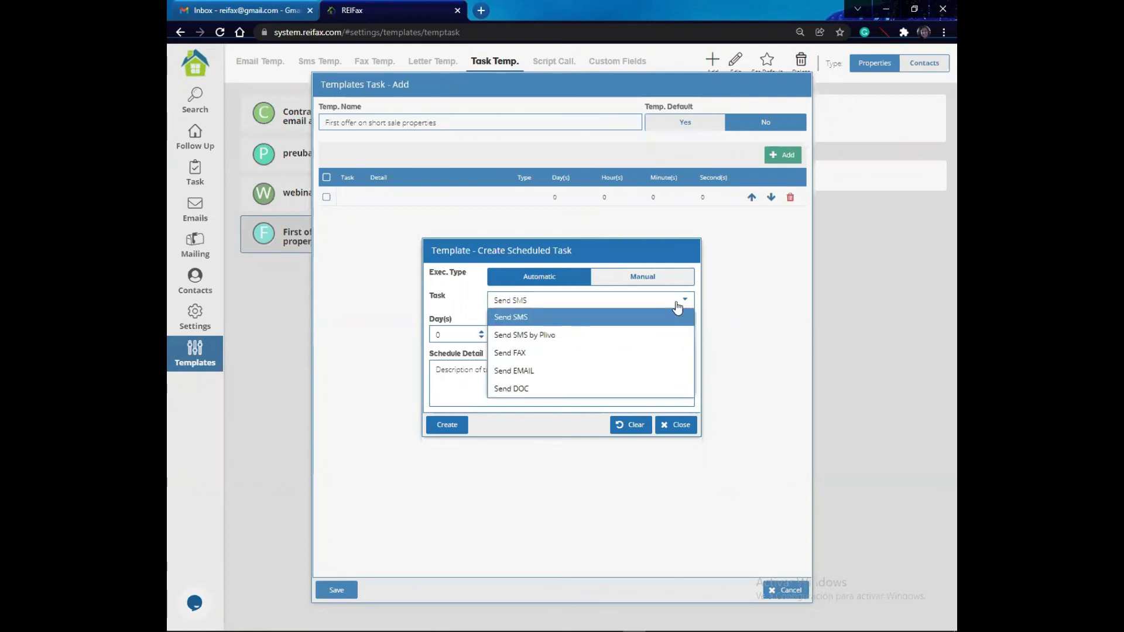
left_click(517, 390)
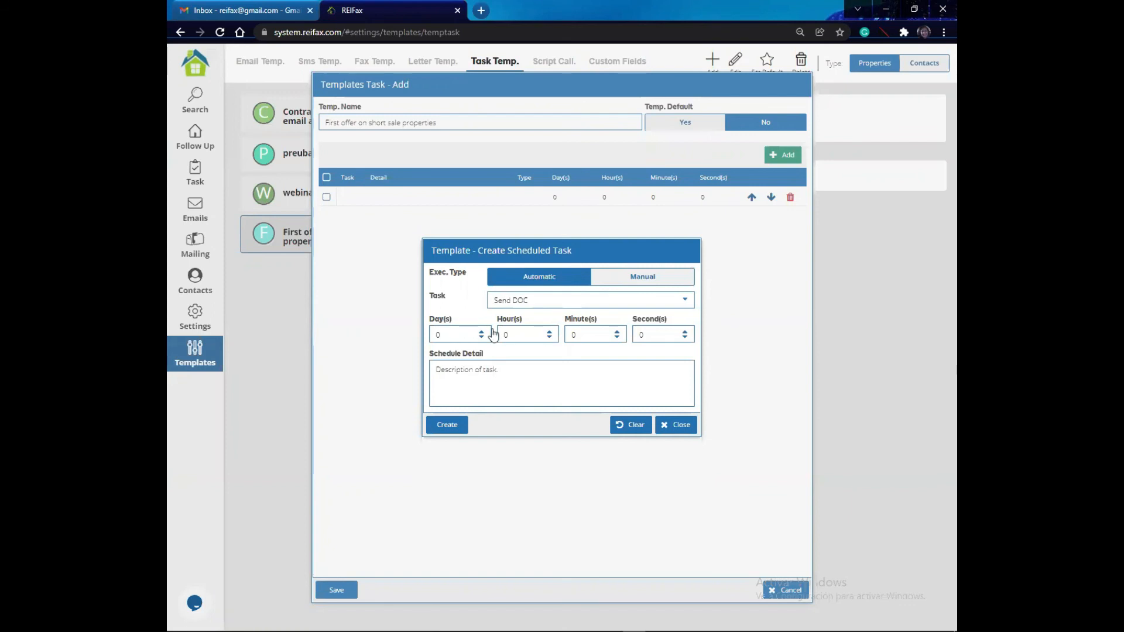
left_click(550, 332)
left_click(550, 332)
left_click(550, 332)
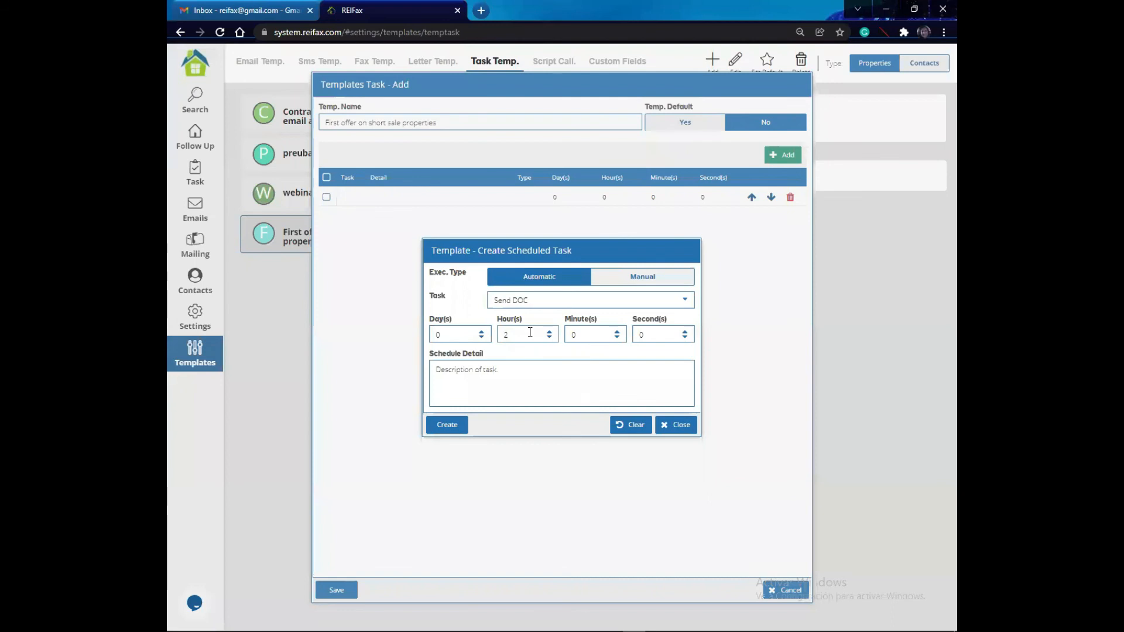
- Enter "First offer on SS properties" as the document task's schedule detail and create the task
left_click(519, 376)
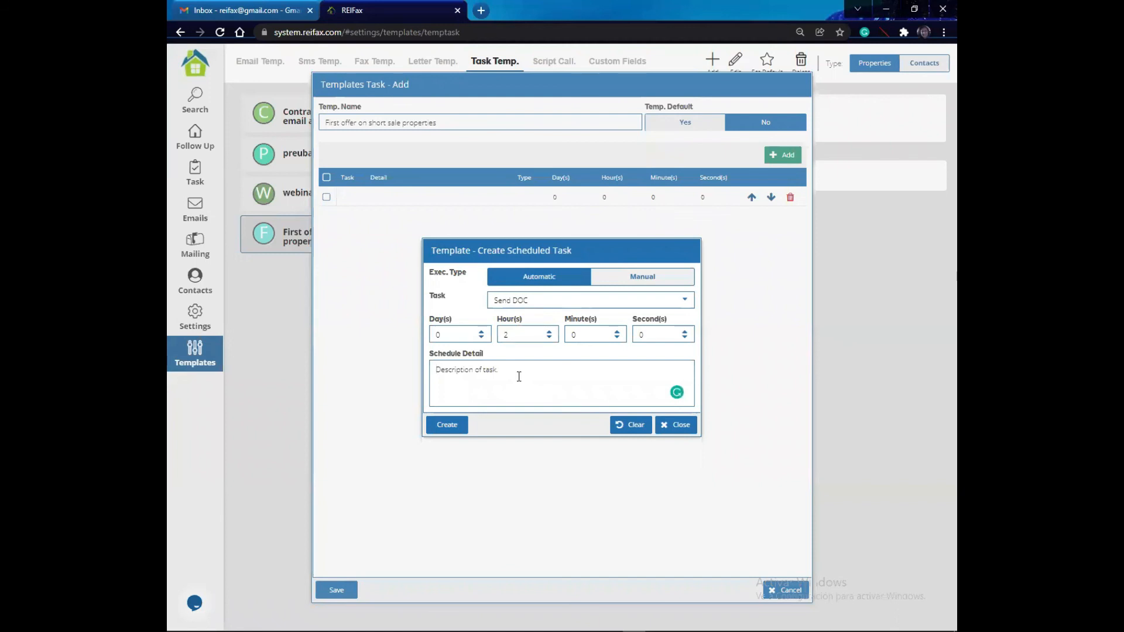
type("Fir")
key("BackSpace")
key("BackSpace")
key("BackSpace")
type("irst offer on SS properties")
left_click(450, 424)
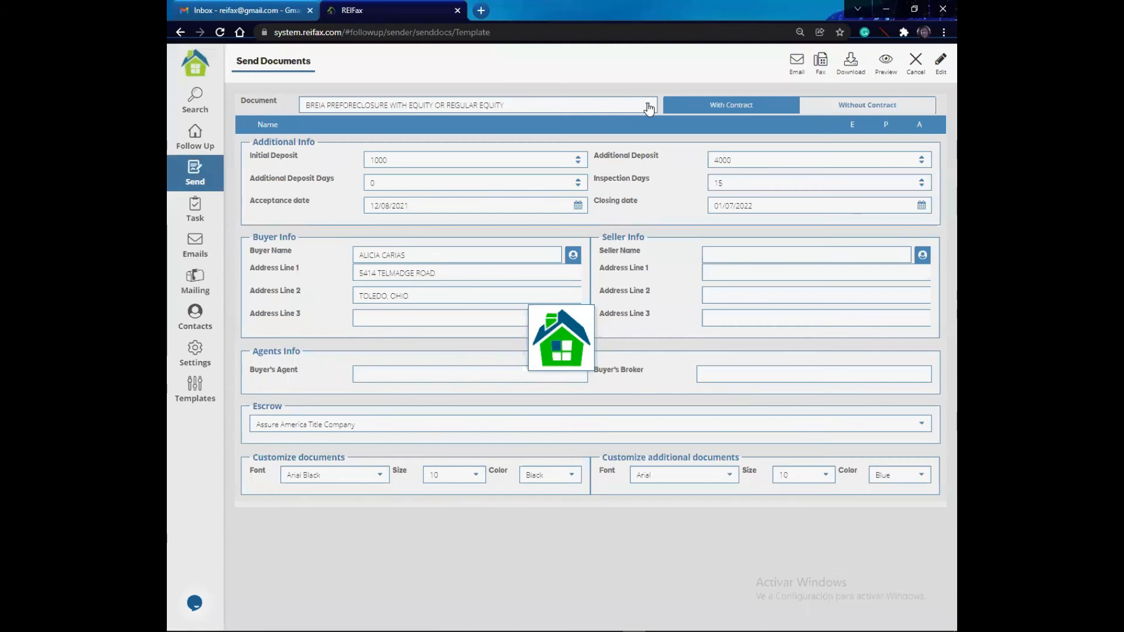
- Choose the MP SHORT SALE DREIA 2019.6 contract and include the Independent Title of Fort Lauderdale, Inc.pdf and MP POF 300 Heritage Nov 4th 2021 documents
left_click(649, 107)
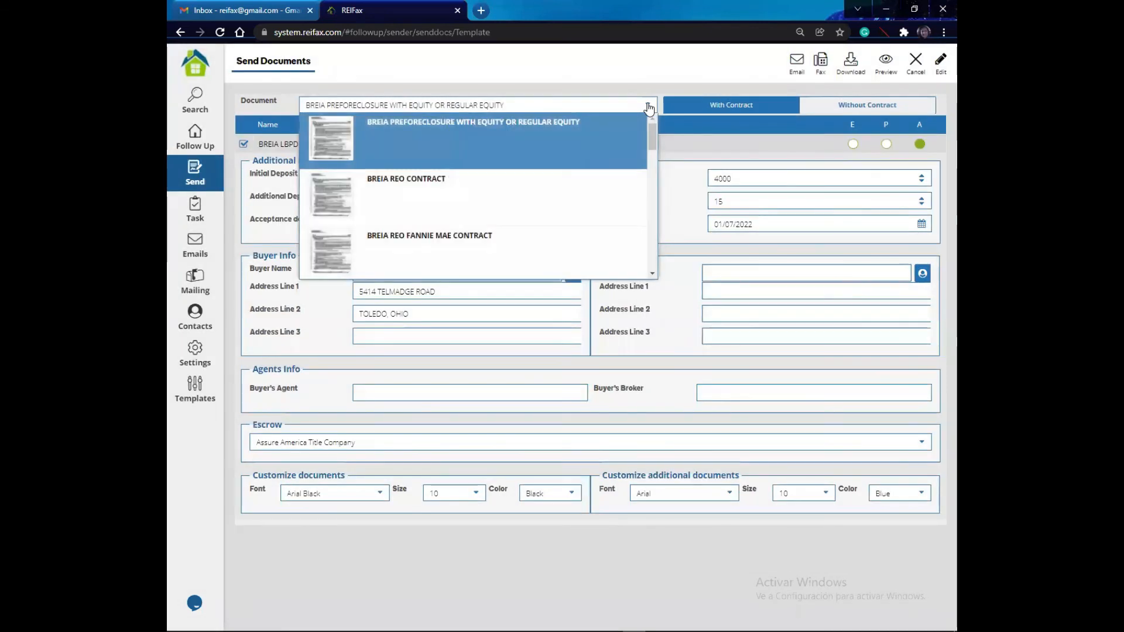
left_click_drag(653, 129, 653, 211)
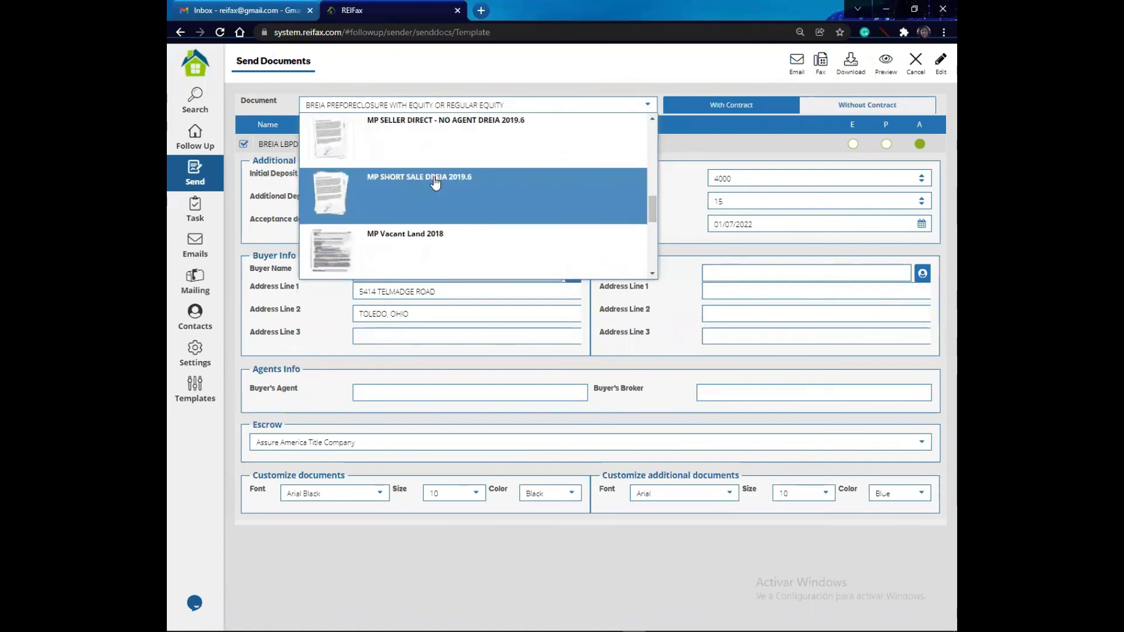
left_click(434, 177)
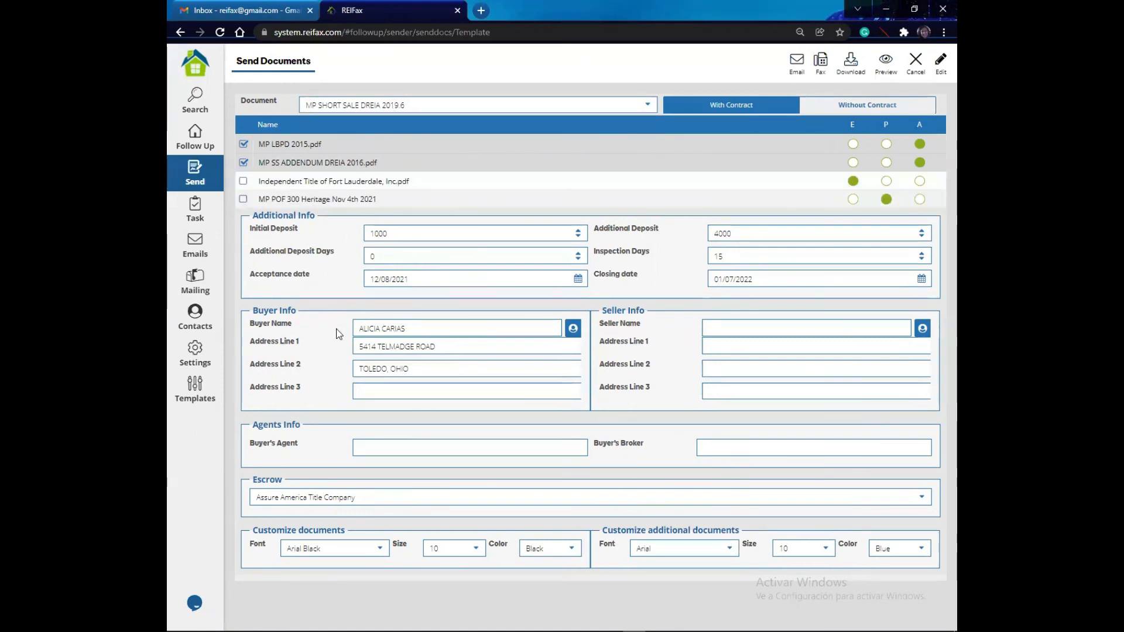
left_click(244, 182)
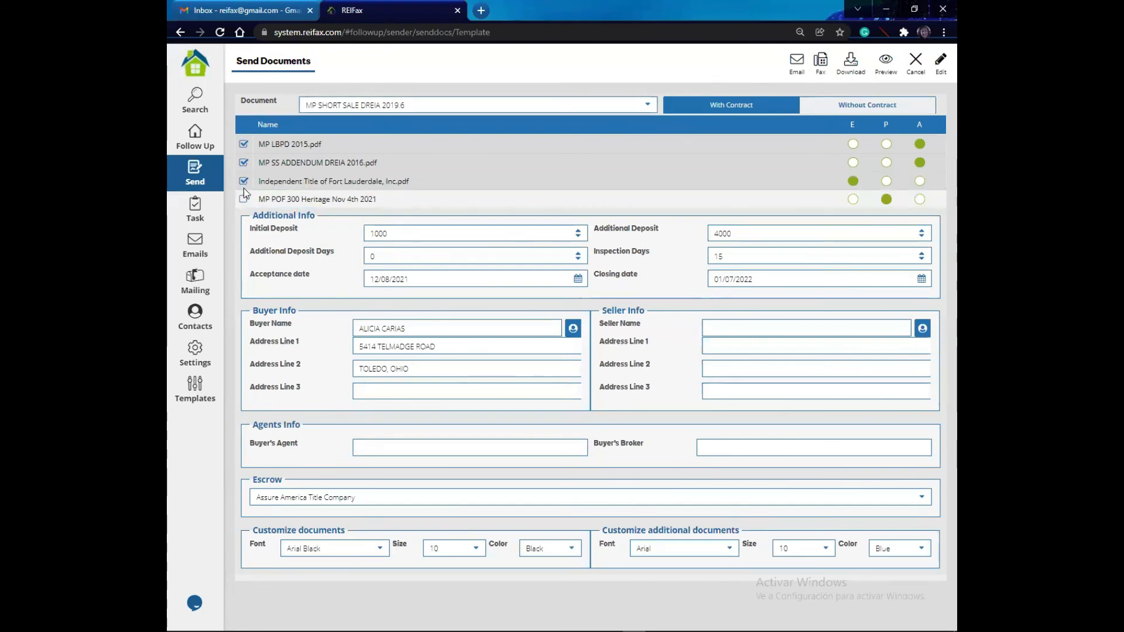
left_click(244, 200)
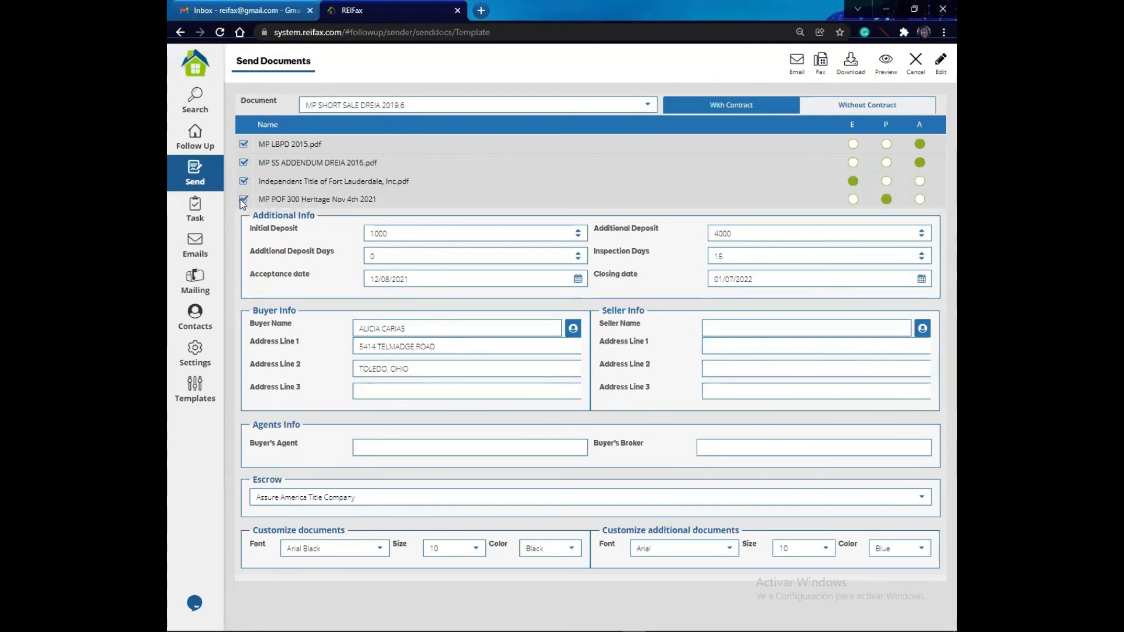
- Send the contract by email using the Initial offer email template and create the task
left_click(799, 61)
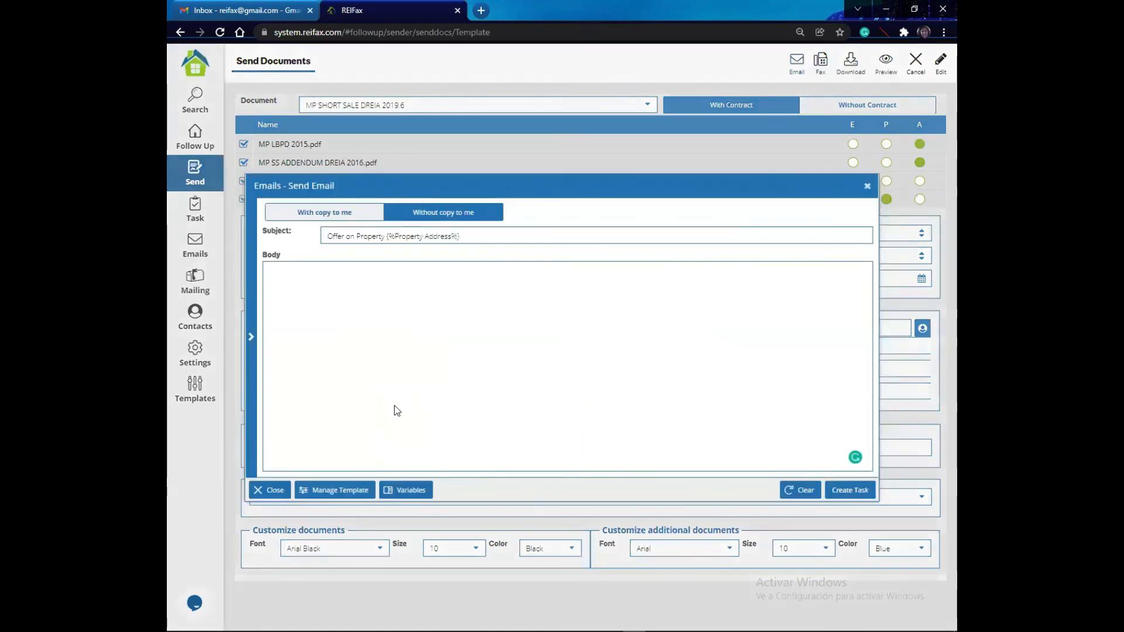
left_click(333, 490)
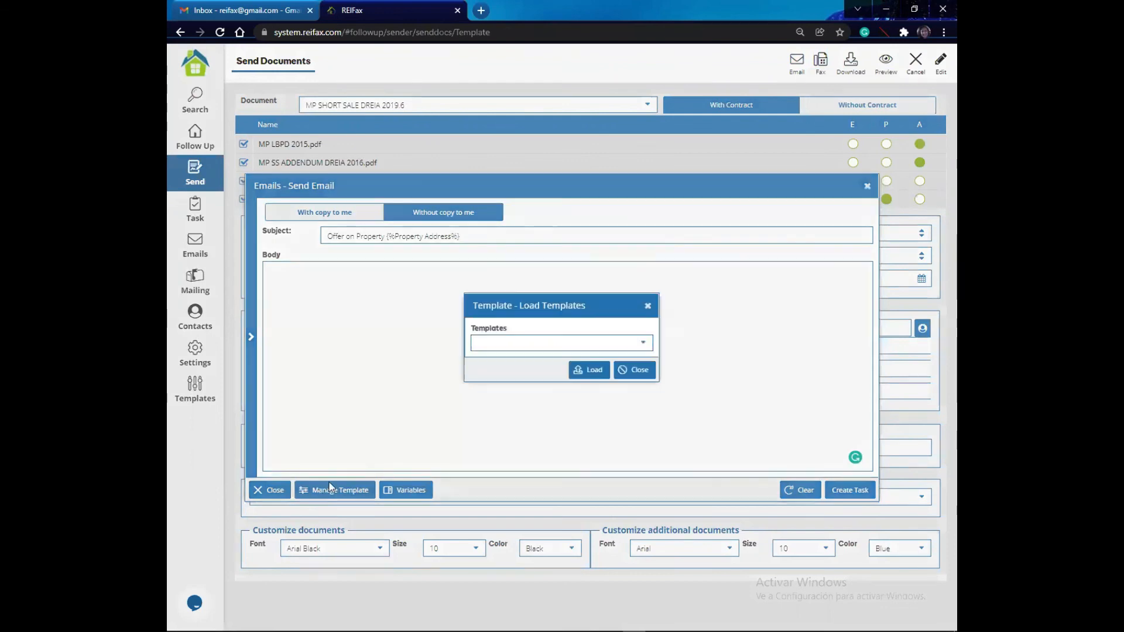
left_click(641, 343)
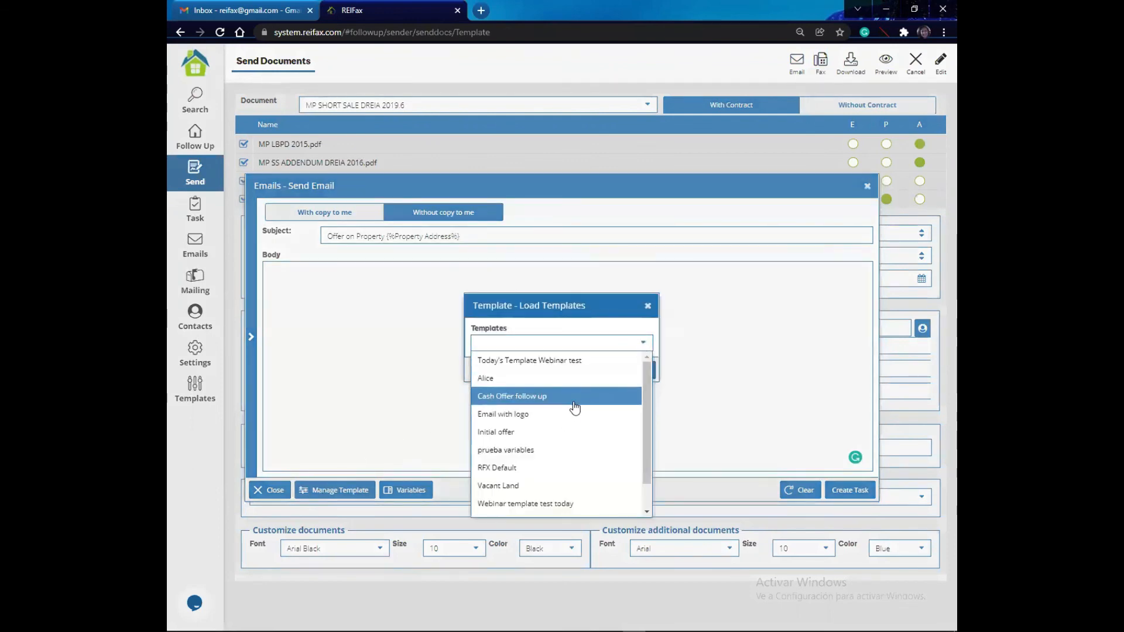
left_click(541, 434)
left_click(590, 370)
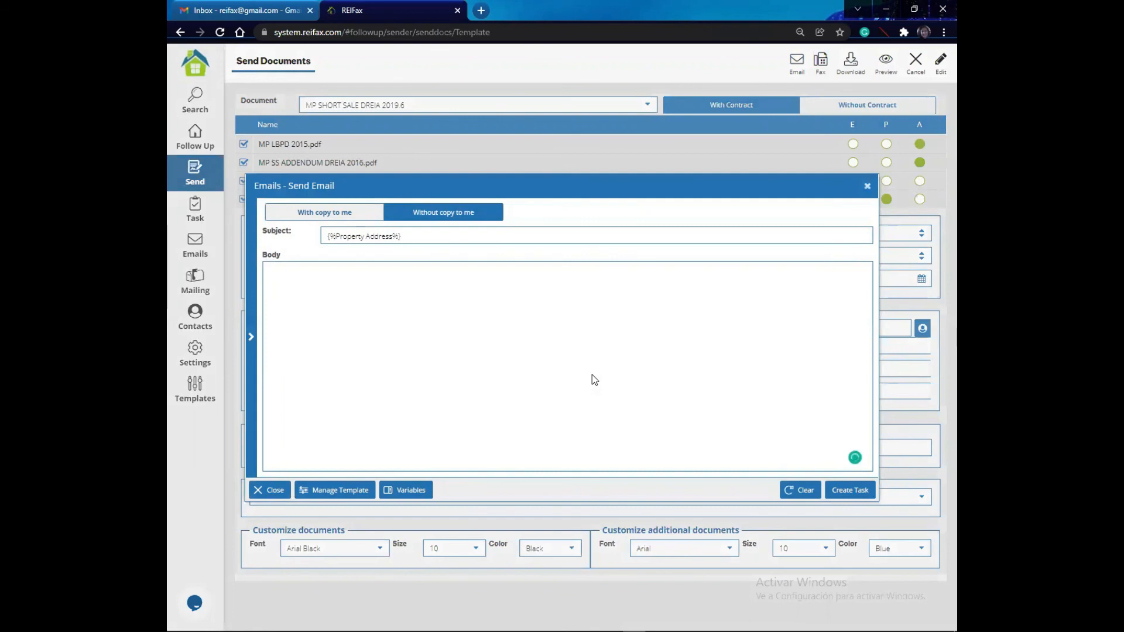
left_click(844, 495)
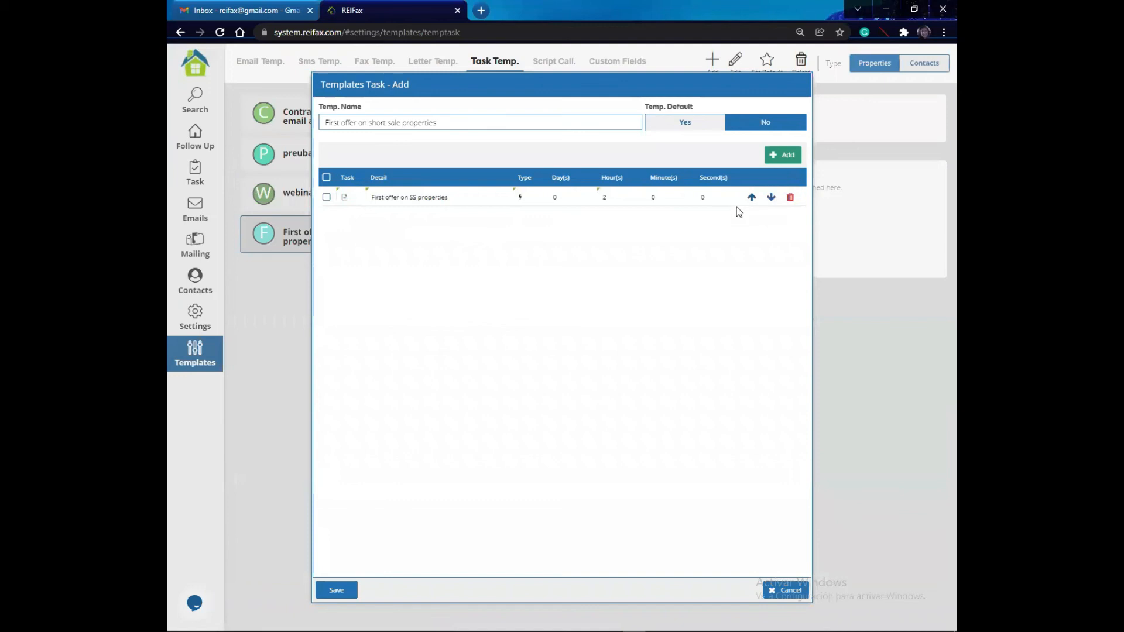
- Add an automatic Send EMAIL task to the template with a 2-day delay and the schedule detail "follow up email"
left_click(780, 156)
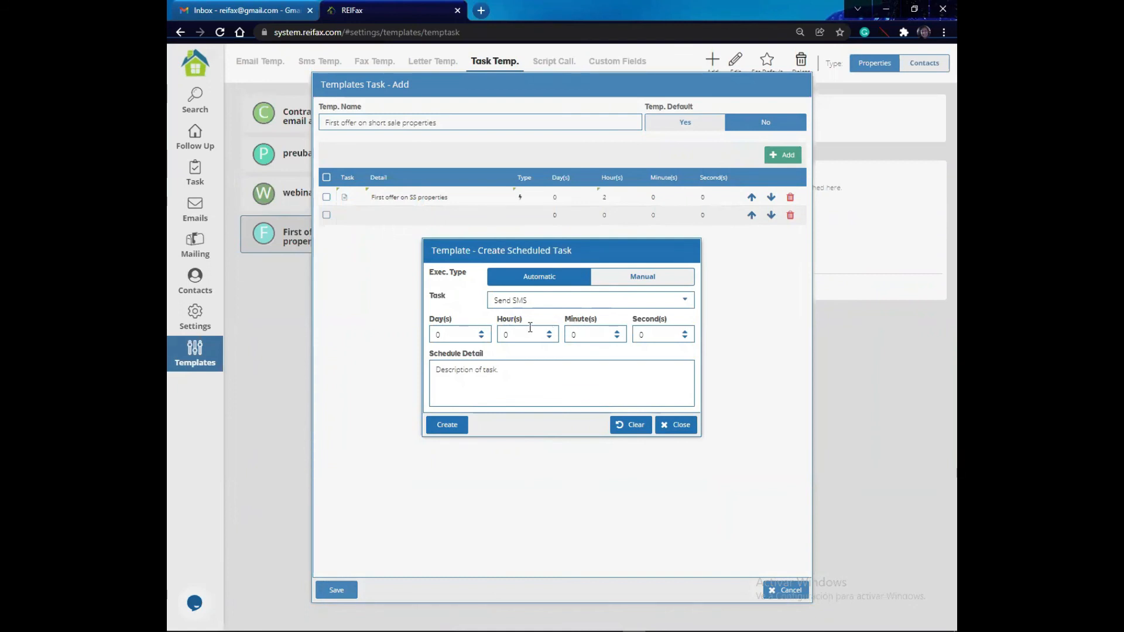
left_click(678, 306)
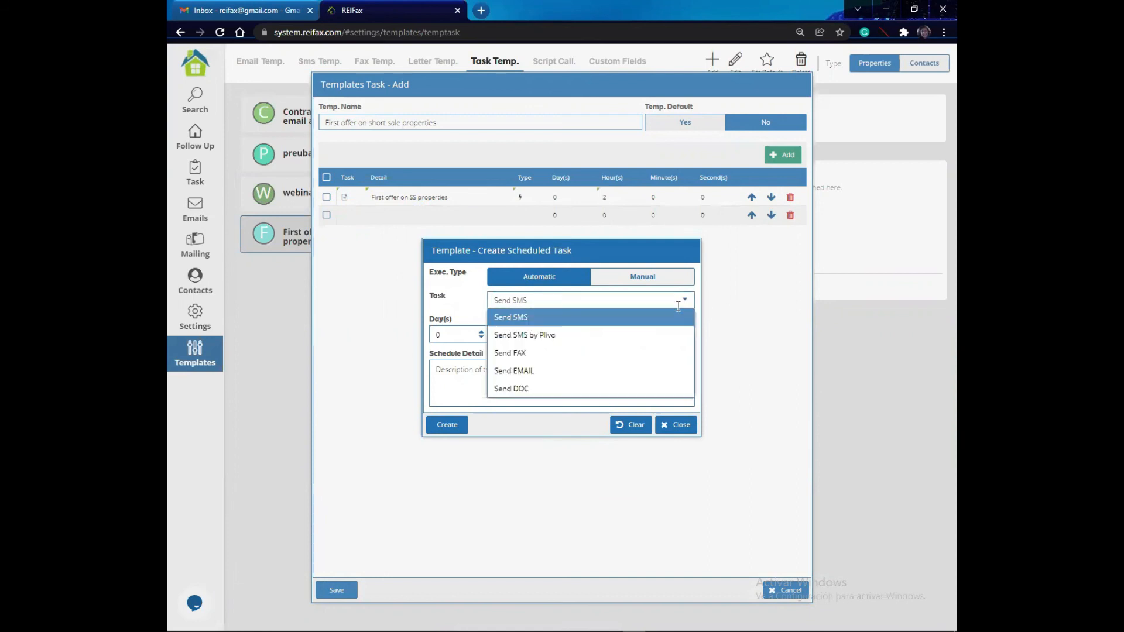
left_click(534, 371)
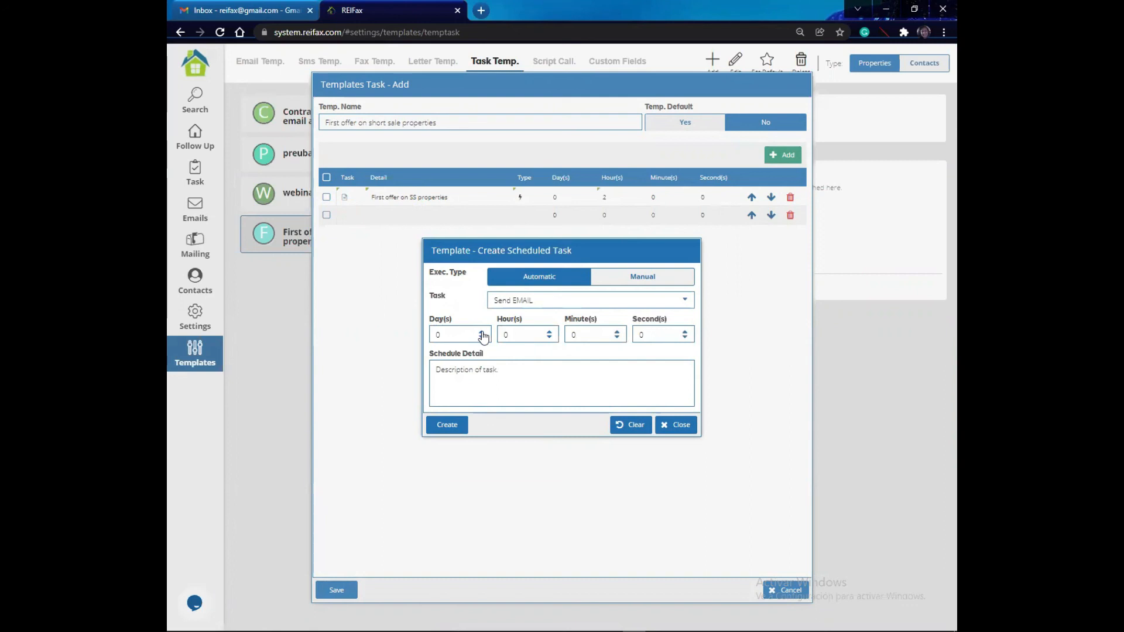
type("2")
left_click(463, 370)
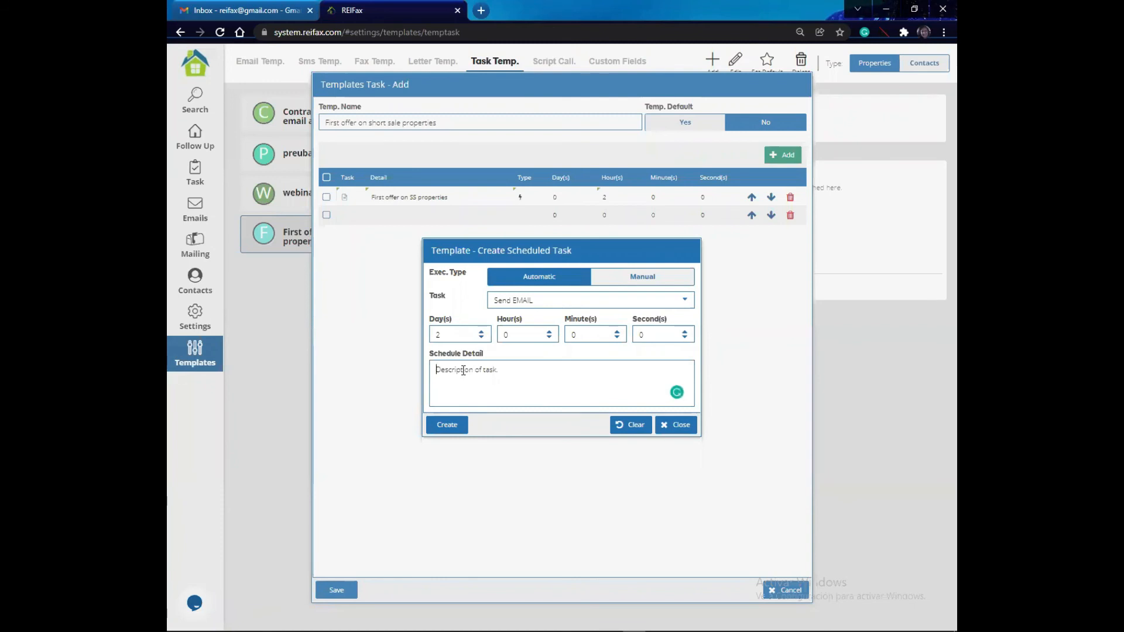
type("follow up emai")
left_click(444, 430)
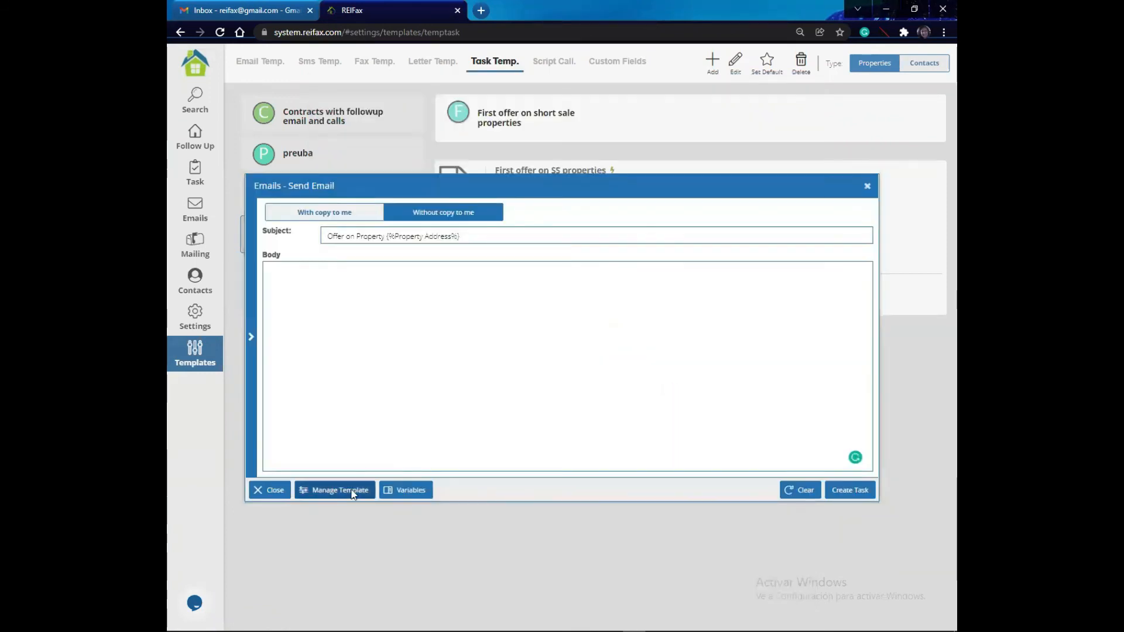
- Browse the saved email templates without loading one, and create the follow-up email task
left_click(339, 491)
left_click(643, 345)
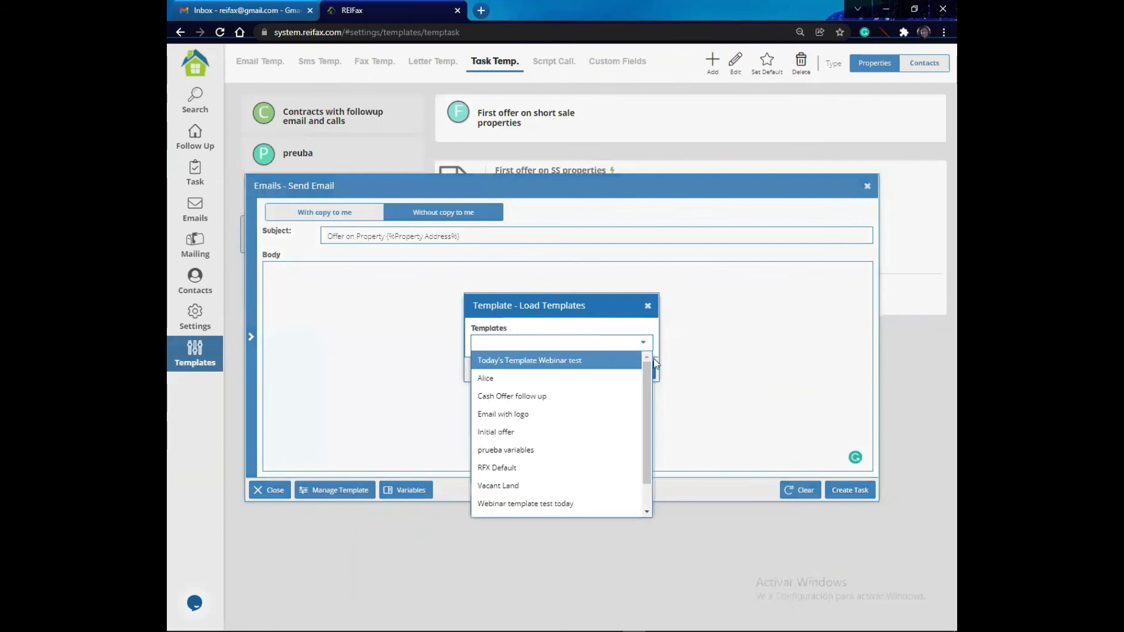
mouse_move(647, 382)
left_mouse_down()
mouse_move(645, 435)
mouse_move(649, 365)
left_mouse_up()
left_click(648, 309)
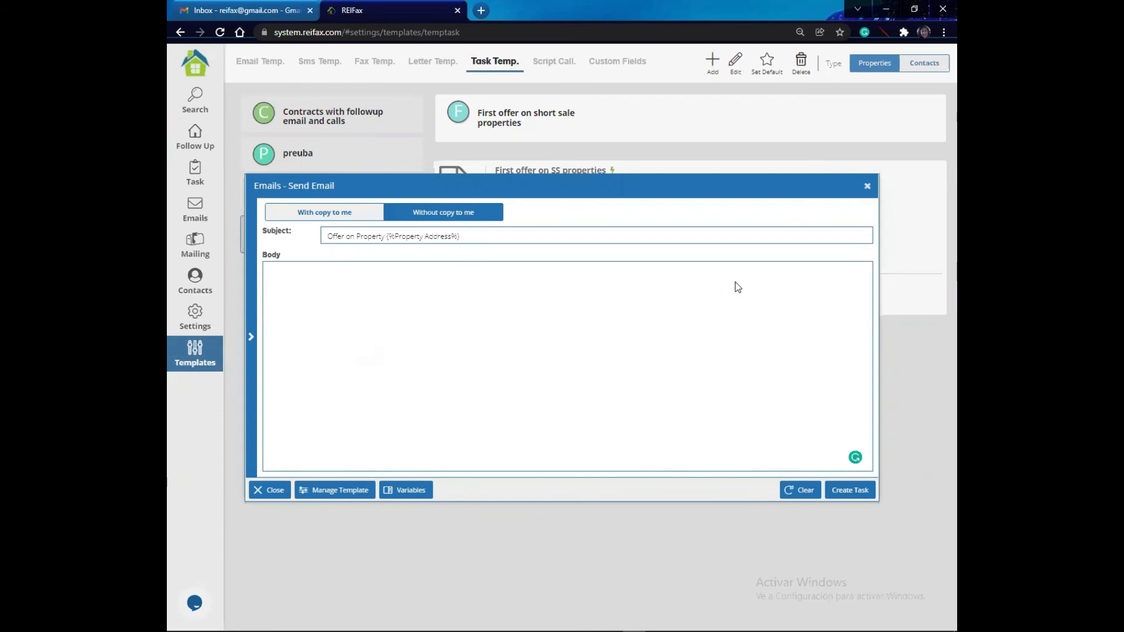
left_click(861, 495)
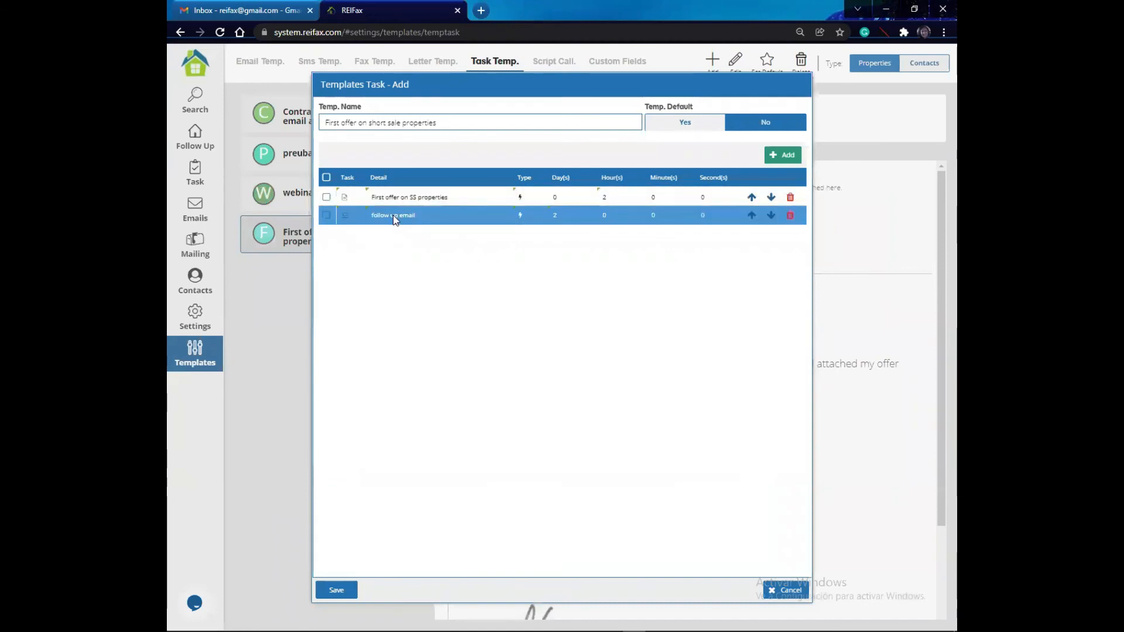
- Add an automatic Send SMS task to the template with a delay of 4 days
left_click(788, 153)
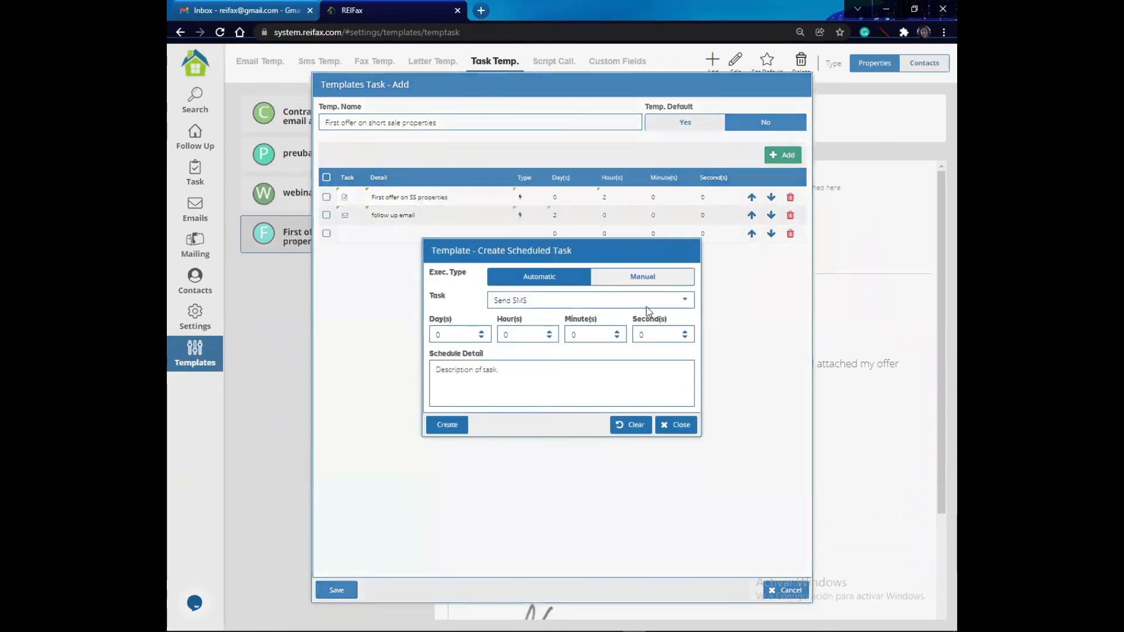
left_click(481, 331)
left_click(481, 331)
left_click(481, 332)
- Enter "follow up sms" as the SMS task's schedule detail and continue to its message body
left_click(498, 382)
type("follow up email")
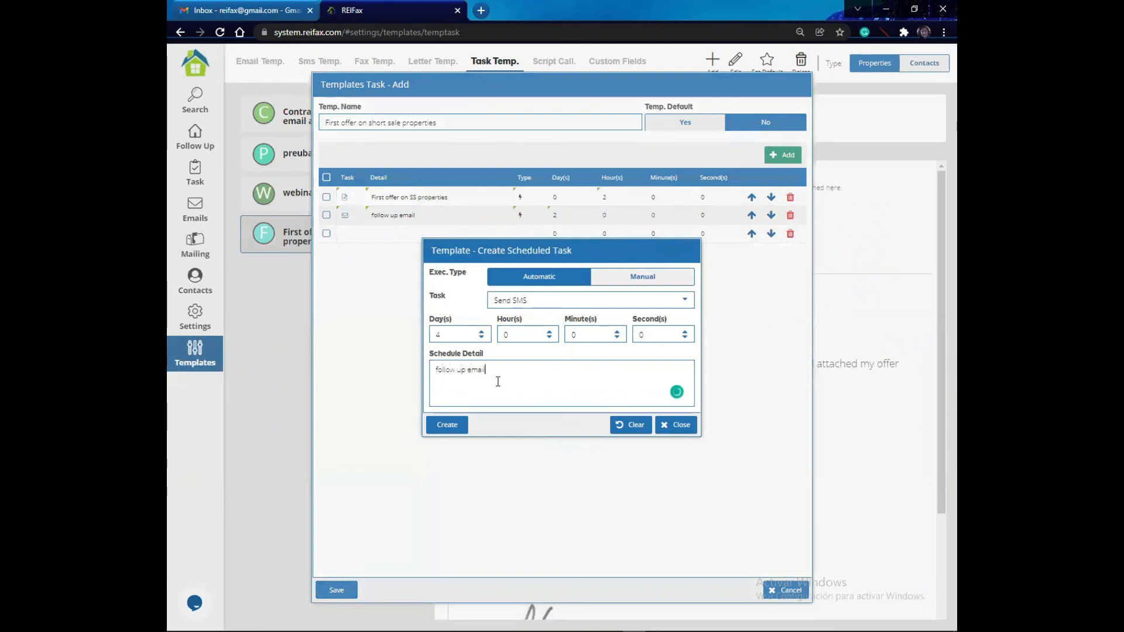
key("BackSpace")
key("BackSpace")
key("BackSpace")
key("BackSpace")
key("BackSpace")
type("s.s")
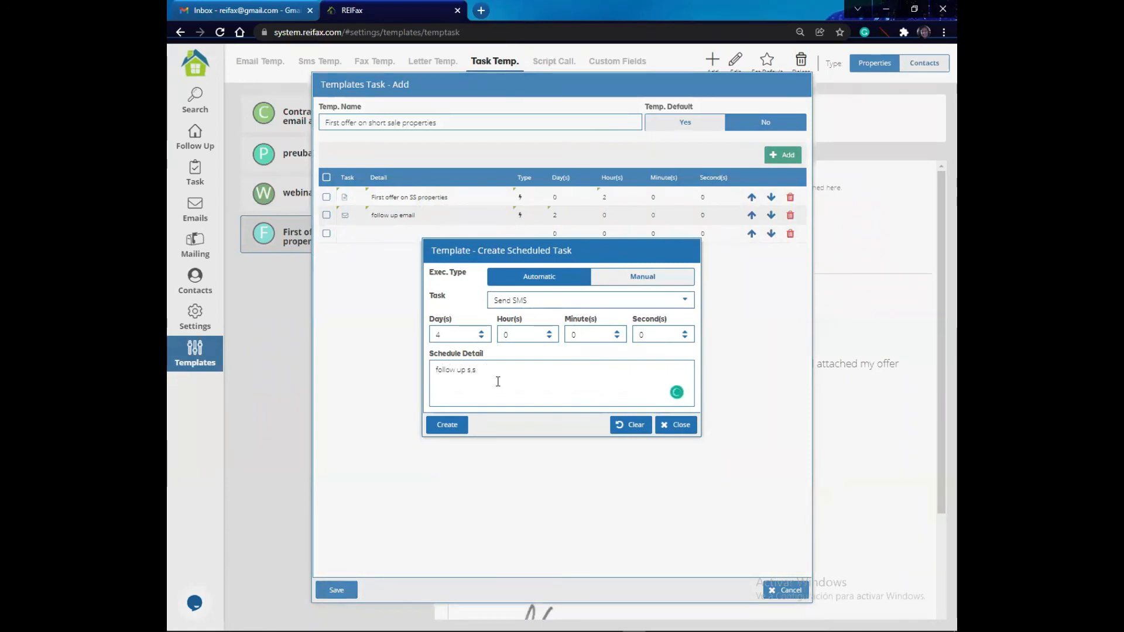
key("BackSpace")
key("BackSpace")
type("m")
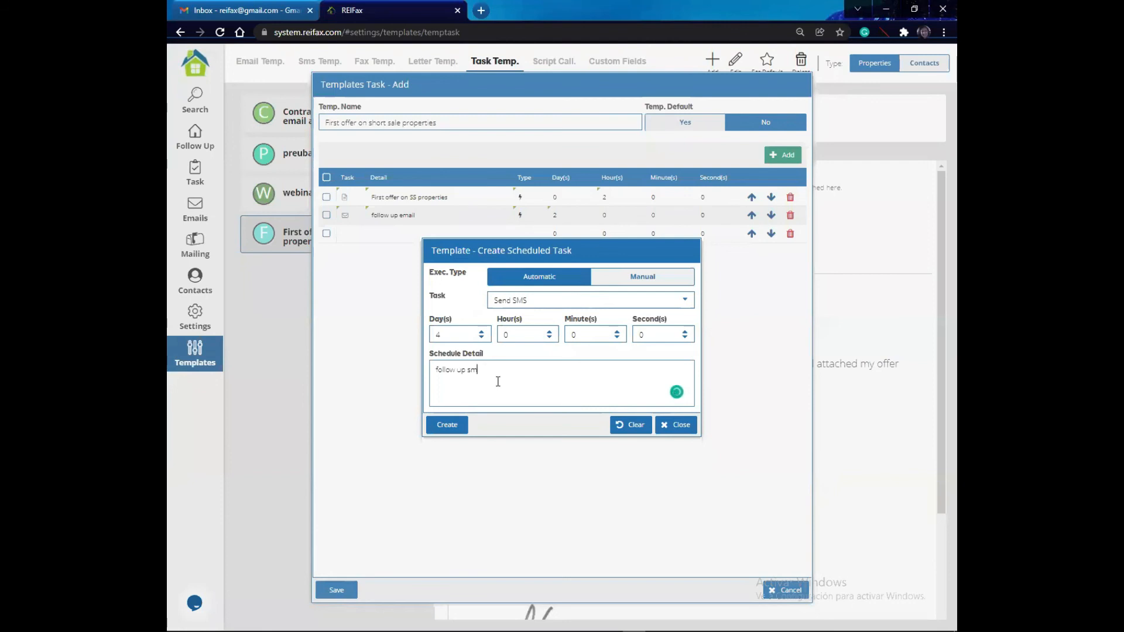
left_click(458, 432)
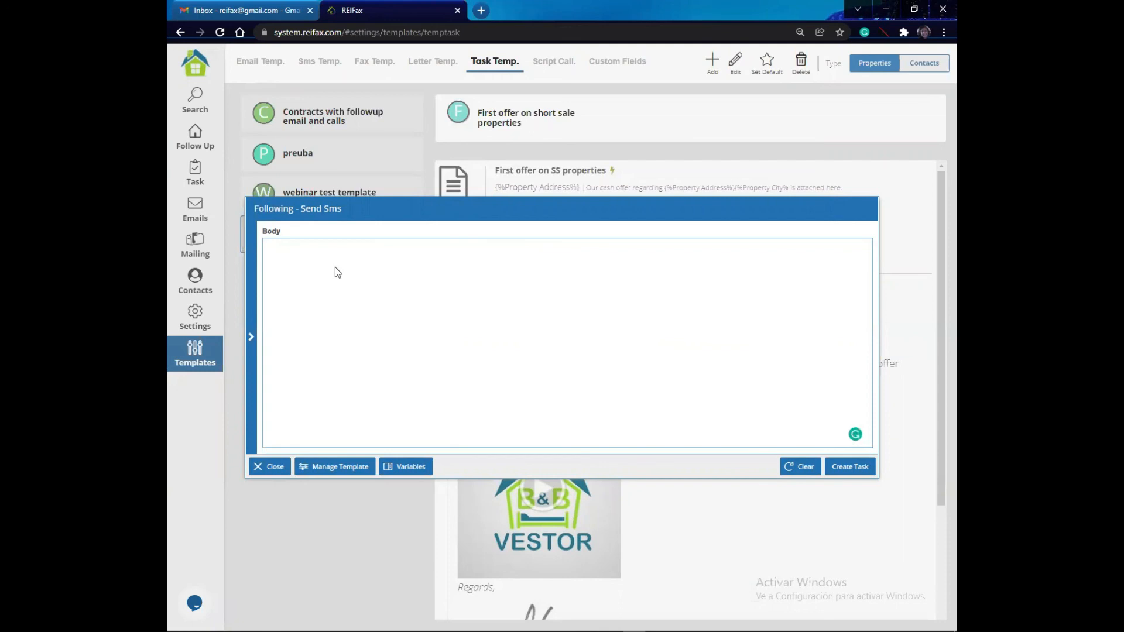
- Browse the saved SMS templates without loading one, and create the follow-up SMS task
left_click(344, 467)
left_click(644, 346)
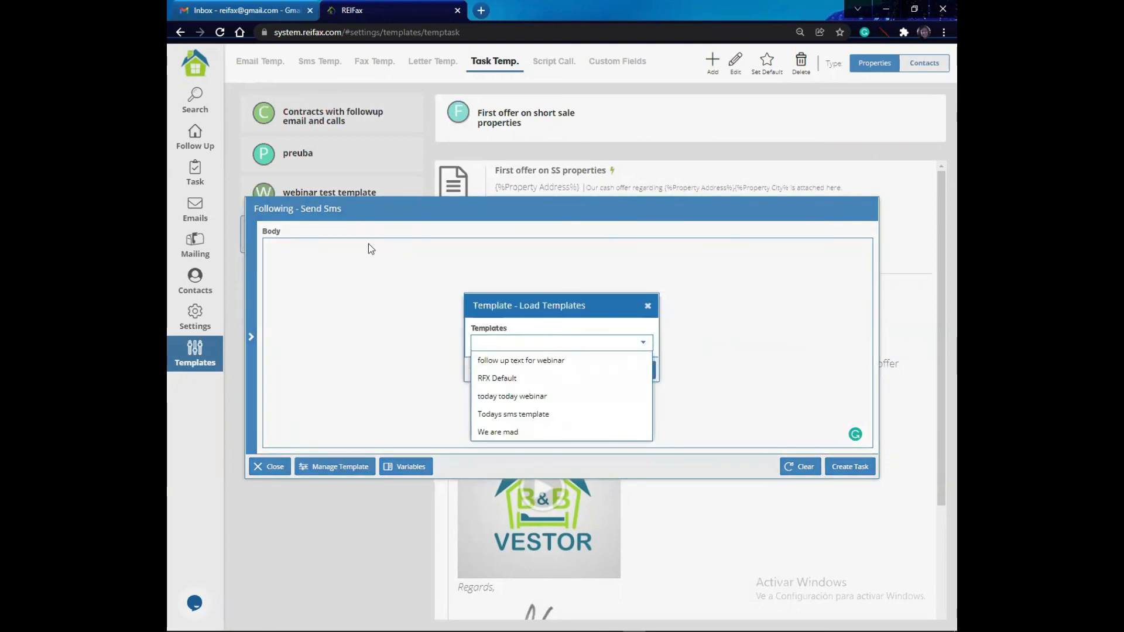
left_click(648, 306)
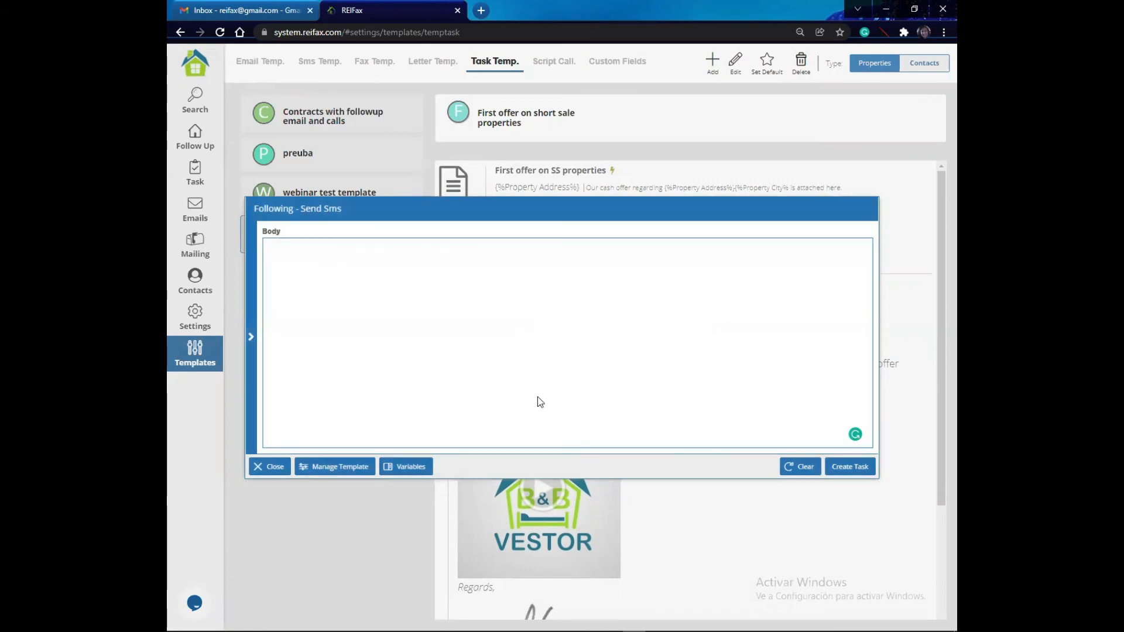
left_click(848, 468)
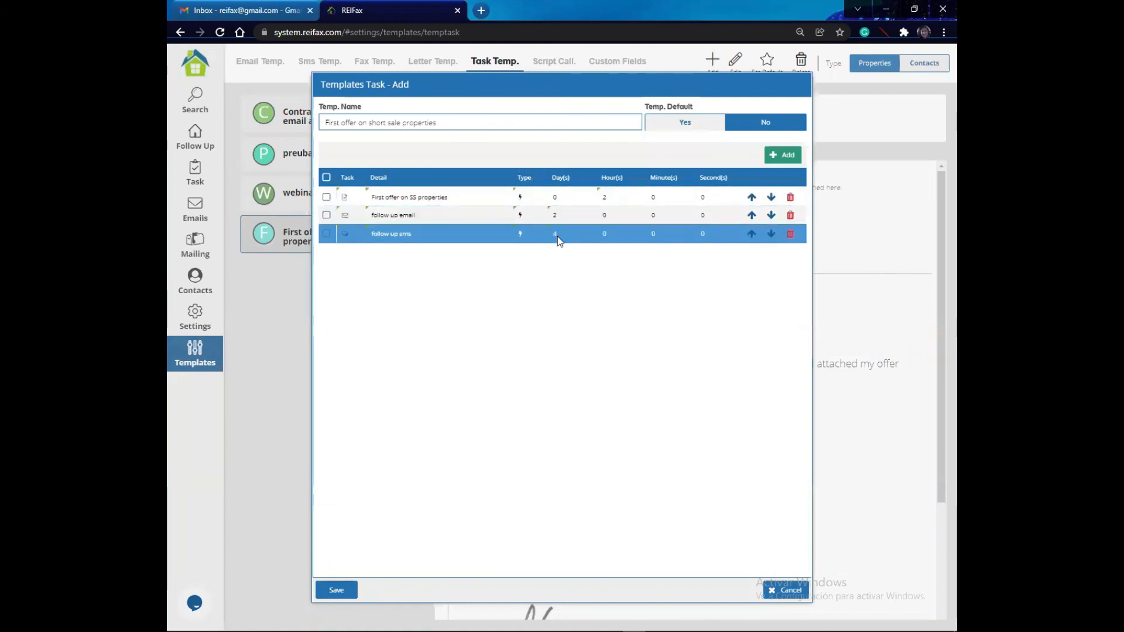
- Add a manual Make CALL task to the template with a delay of 5 days
left_click(788, 155)
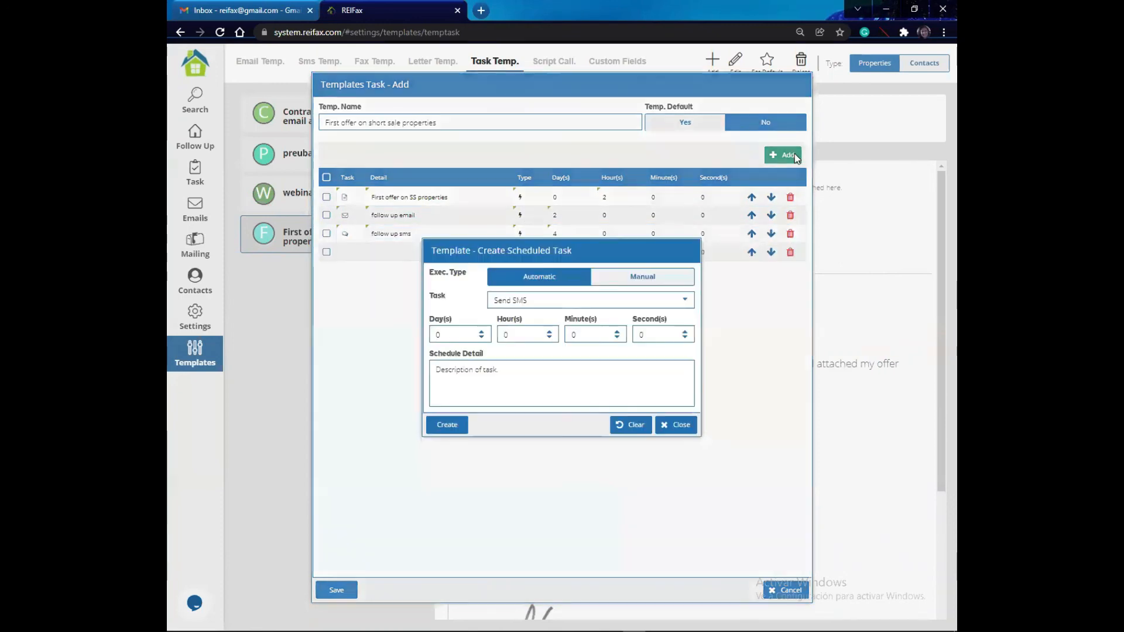
left_click(658, 280)
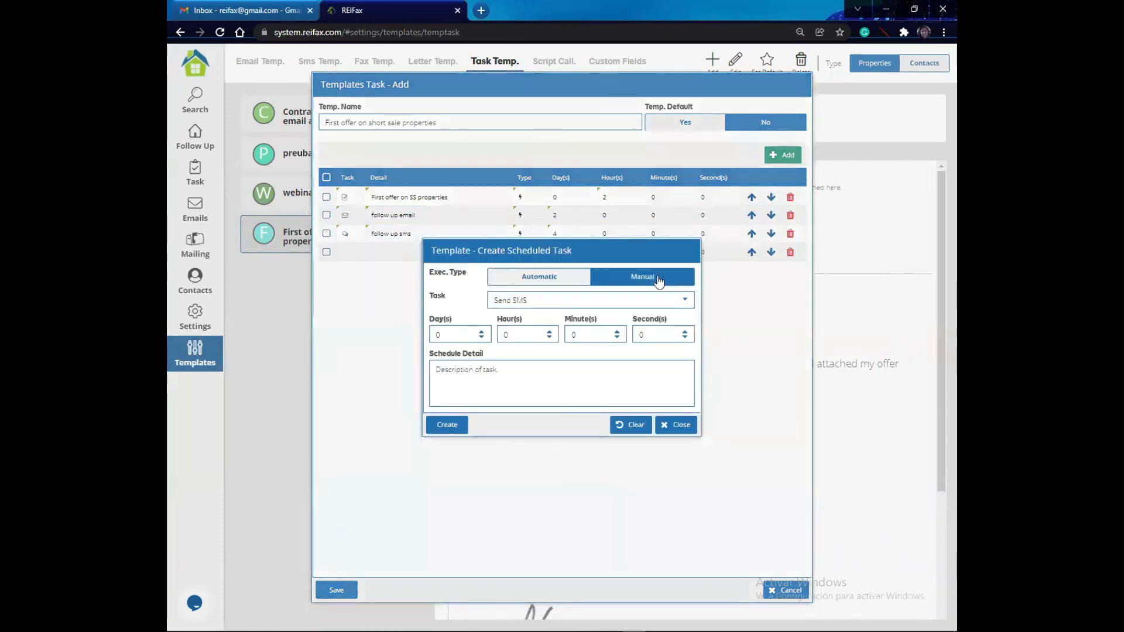
left_click(684, 301)
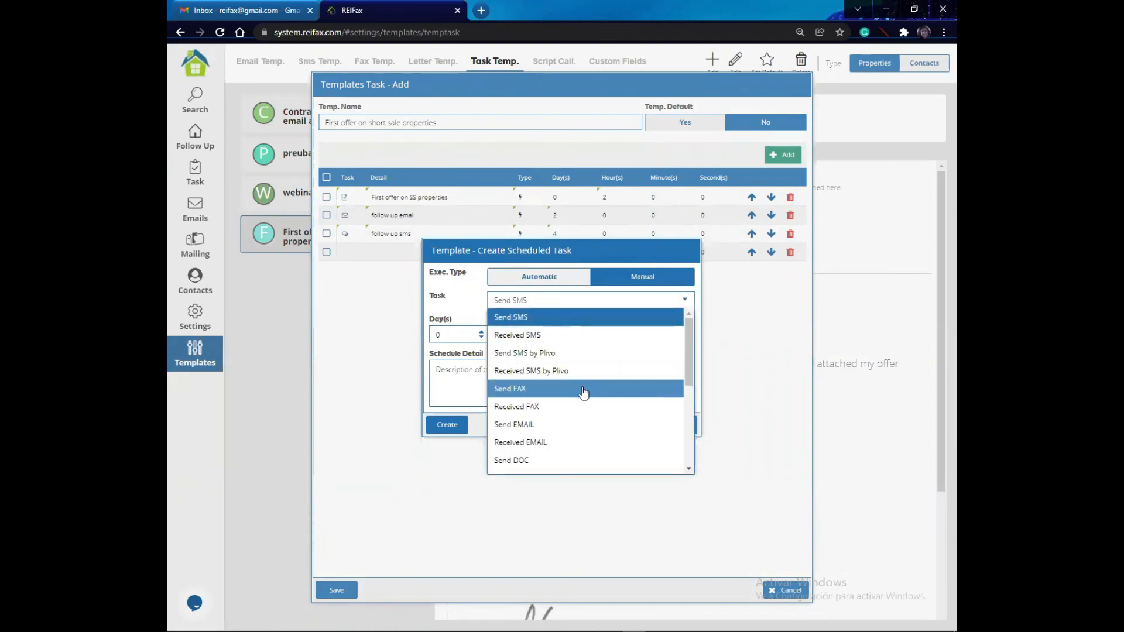
scroll(582, 401, "down", 1)
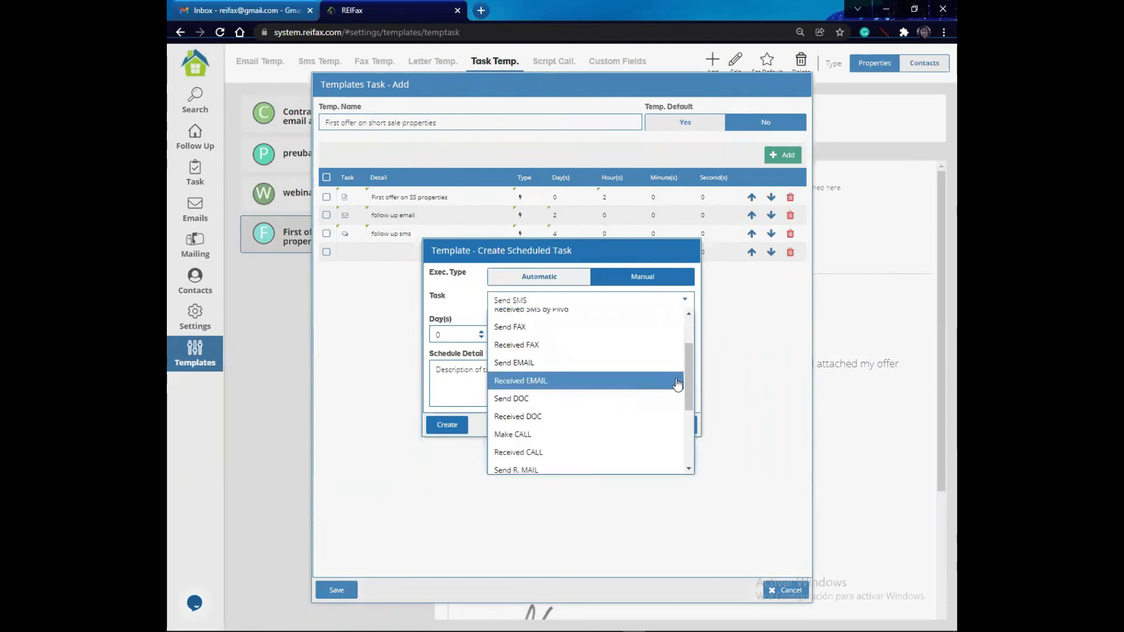
left_click(539, 434)
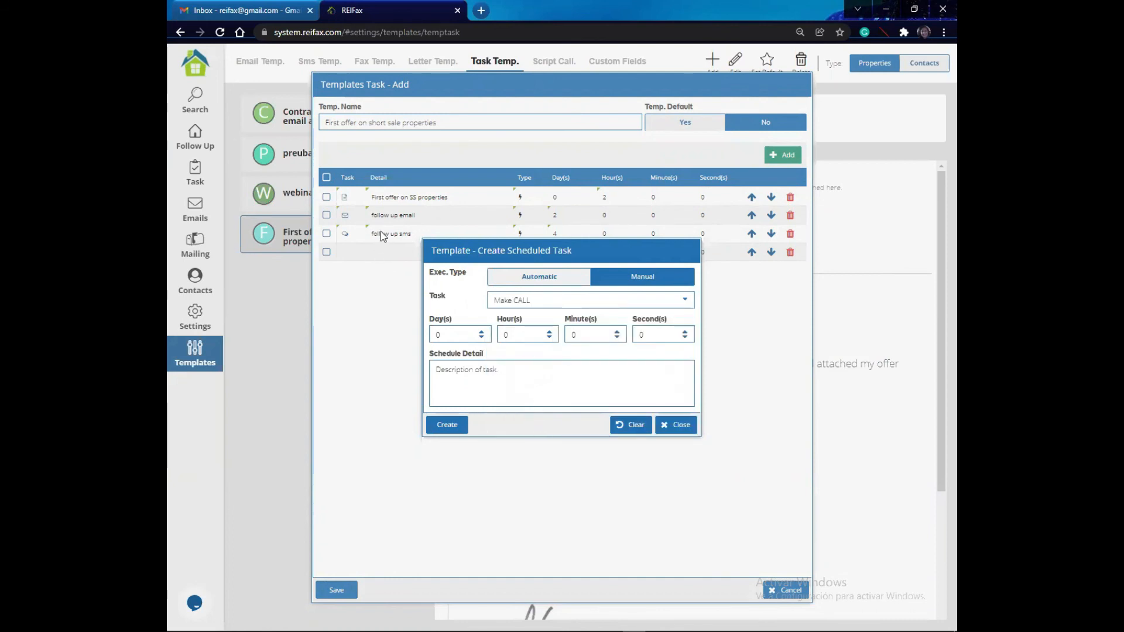
left_click(482, 331)
left_click(481, 332)
left_click(482, 332)
left_click(482, 332)
- Enter "follow up call" as the call task's schedule detail, create the task and save the task template
left_click(548, 374)
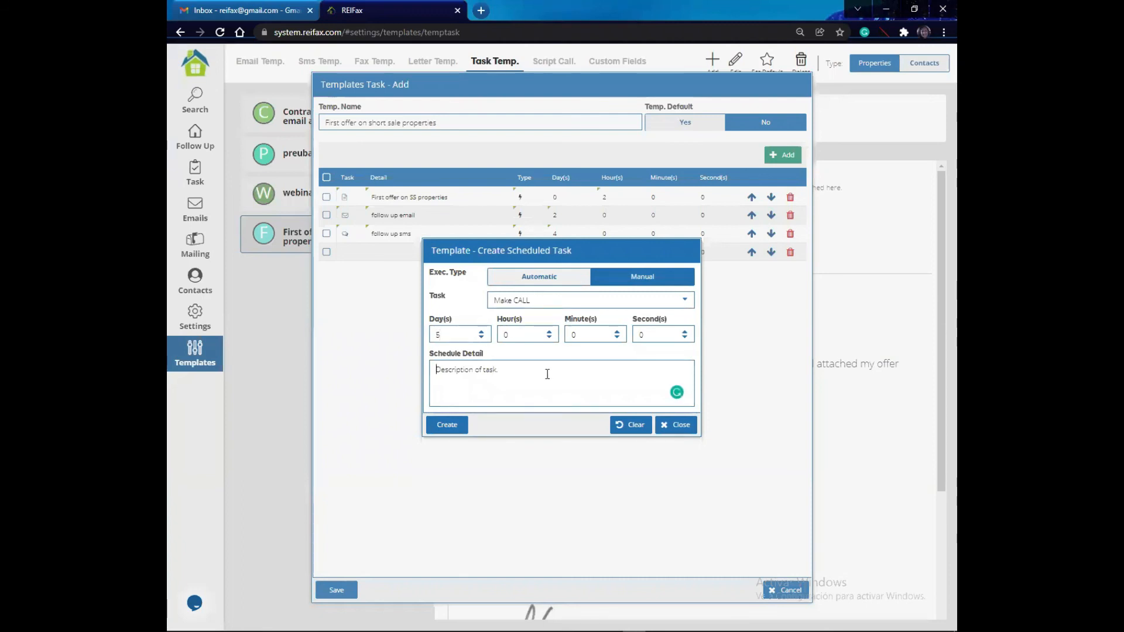
type("follow up call")
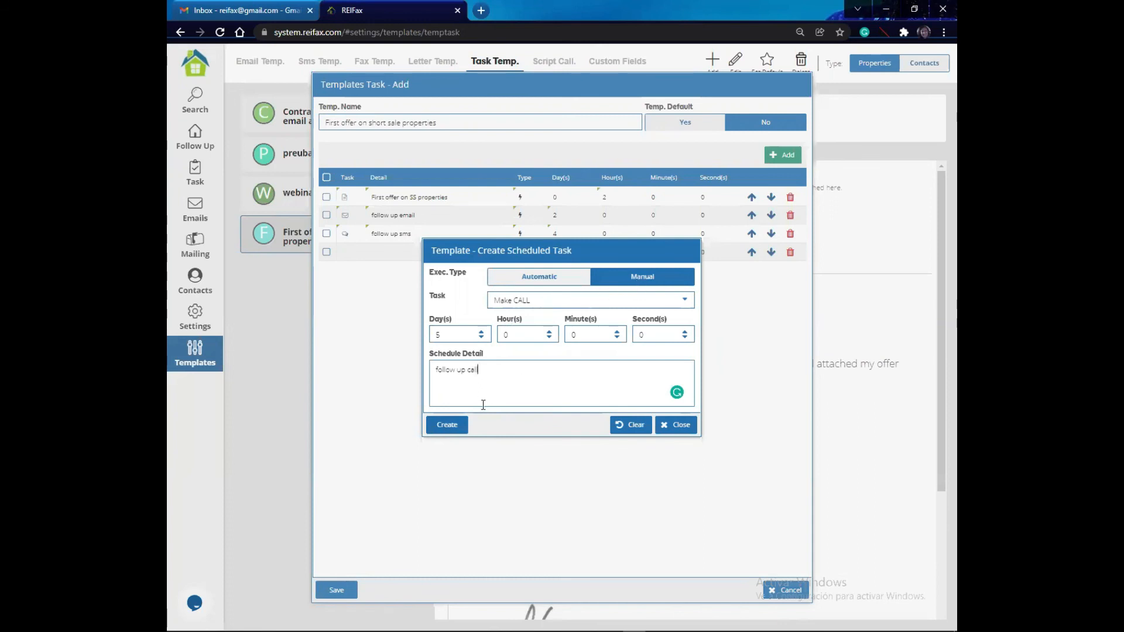
left_click(457, 433)
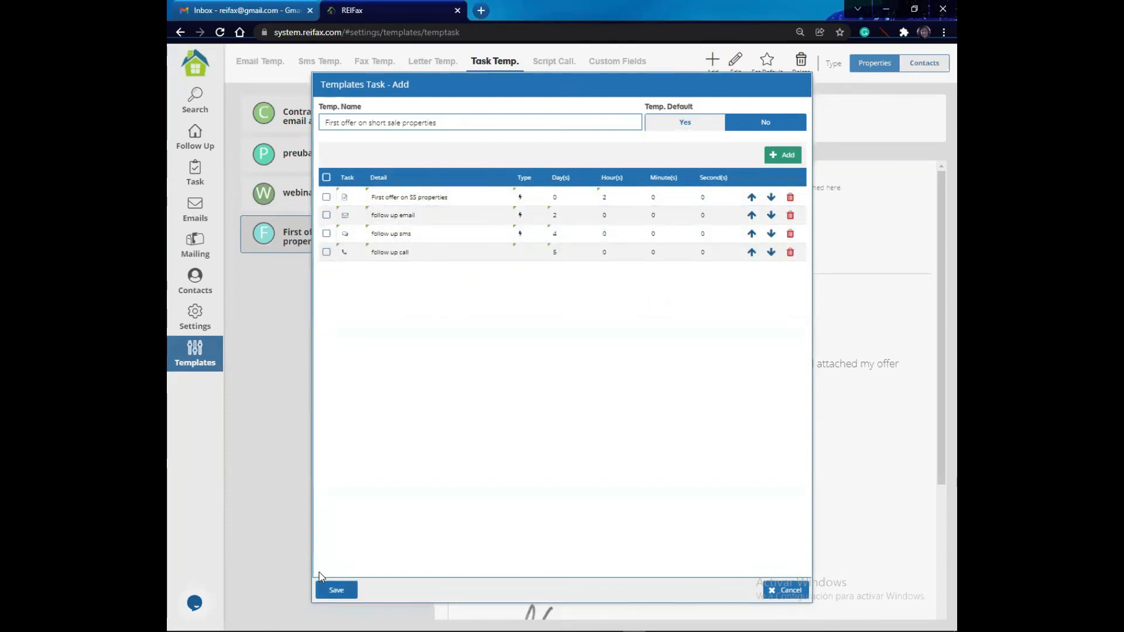
left_click(336, 589)
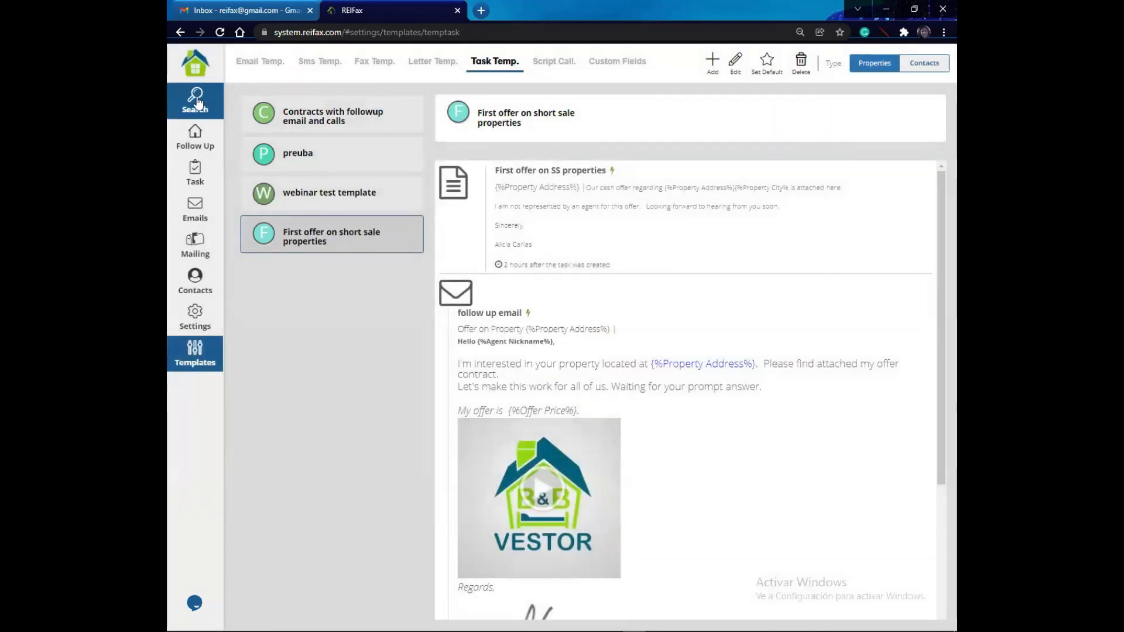
- Select the properties in rows 11 to 16 of the Follow Up list and start a scheduled task for them
left_click(195, 136)
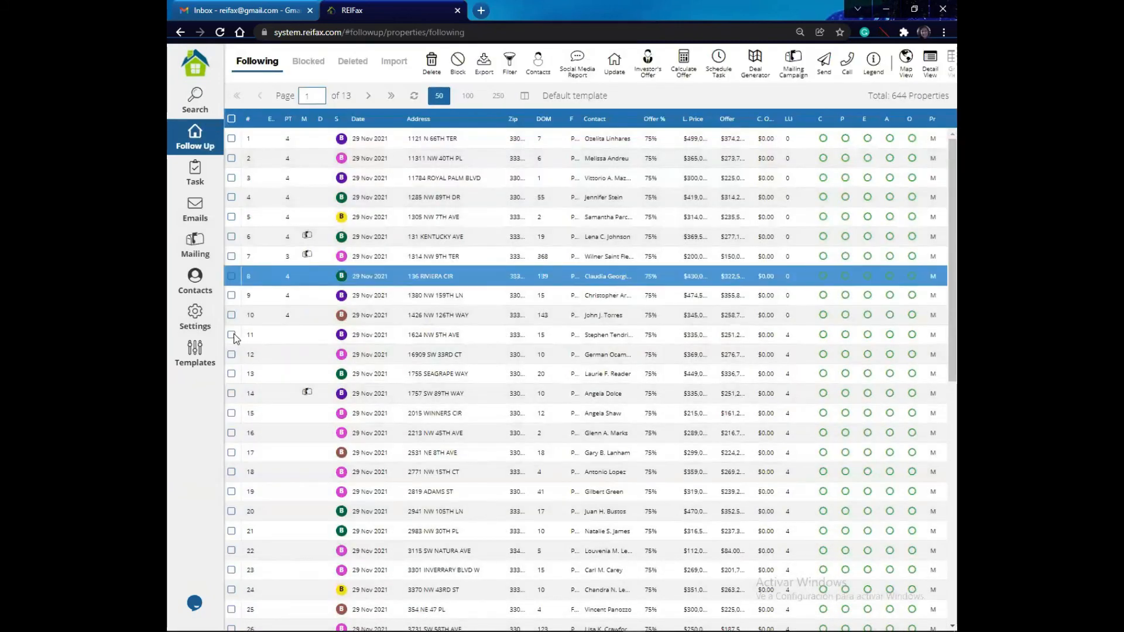
left_click(232, 335)
left_click(232, 354)
left_click(232, 374)
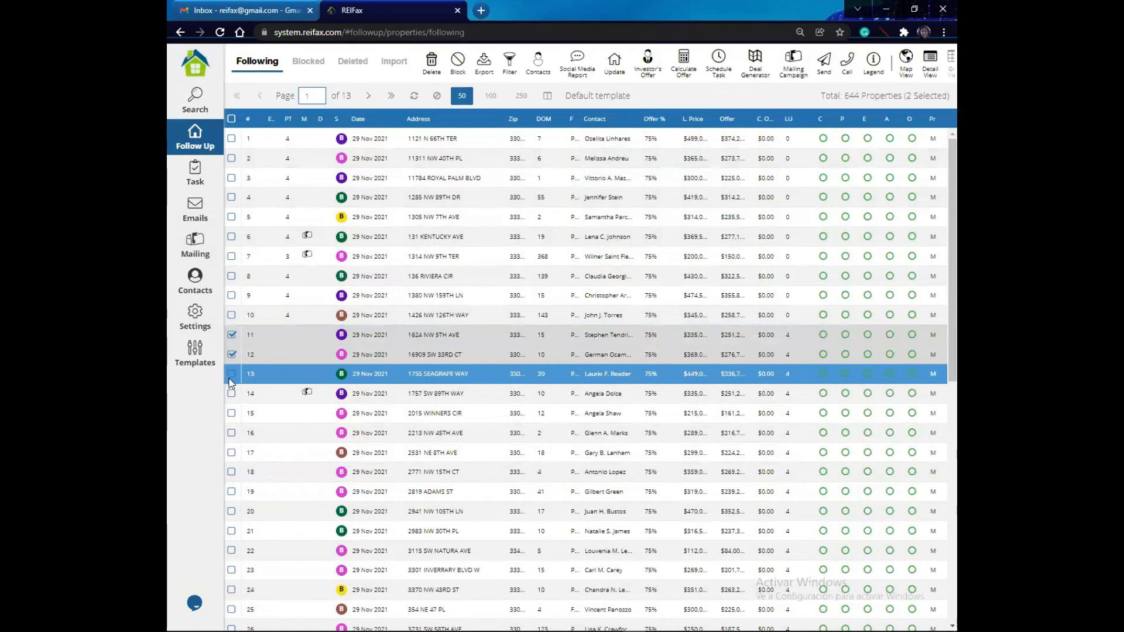
left_click(232, 393)
left_click(232, 413)
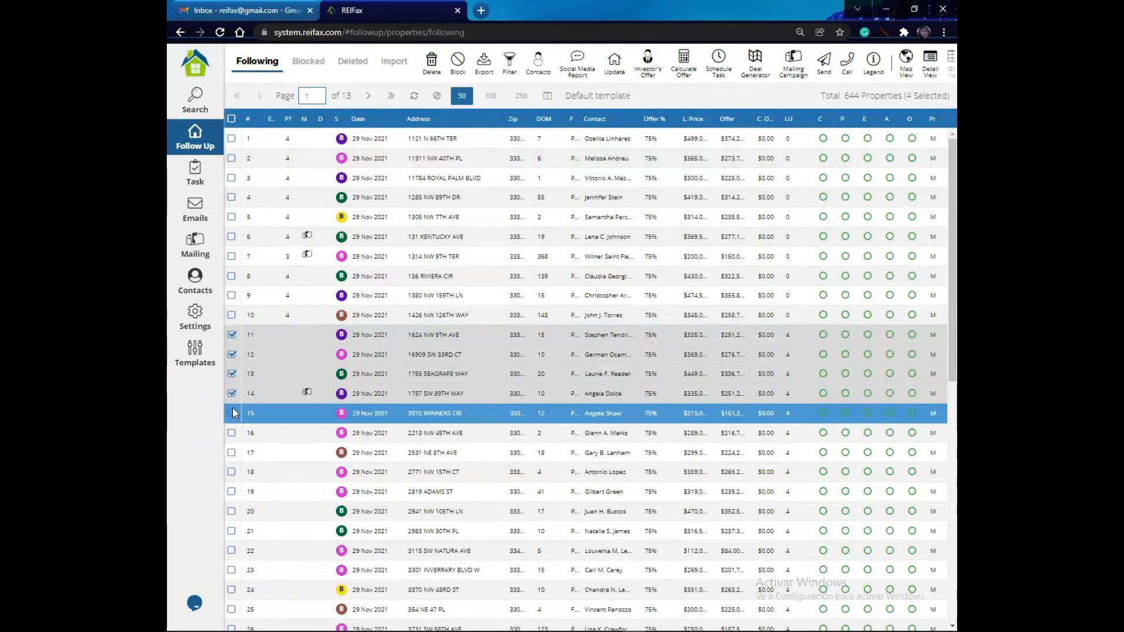
left_click(231, 435)
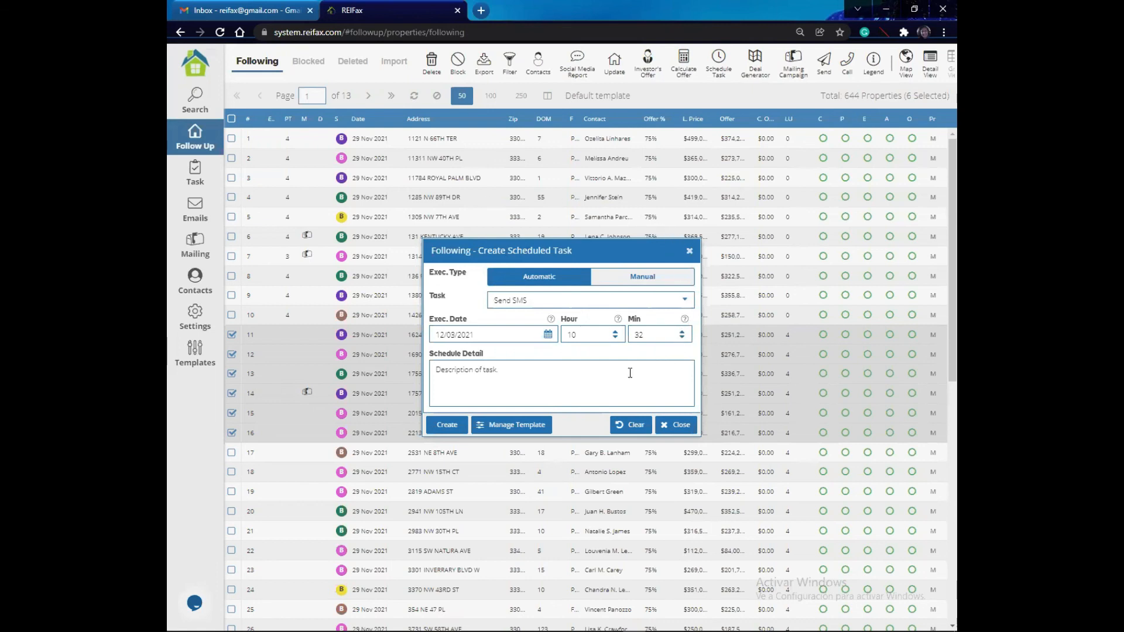
- Load the "First offer on short sale properties" task template and create its scheduled tasks for the selected properties
left_click(508, 426)
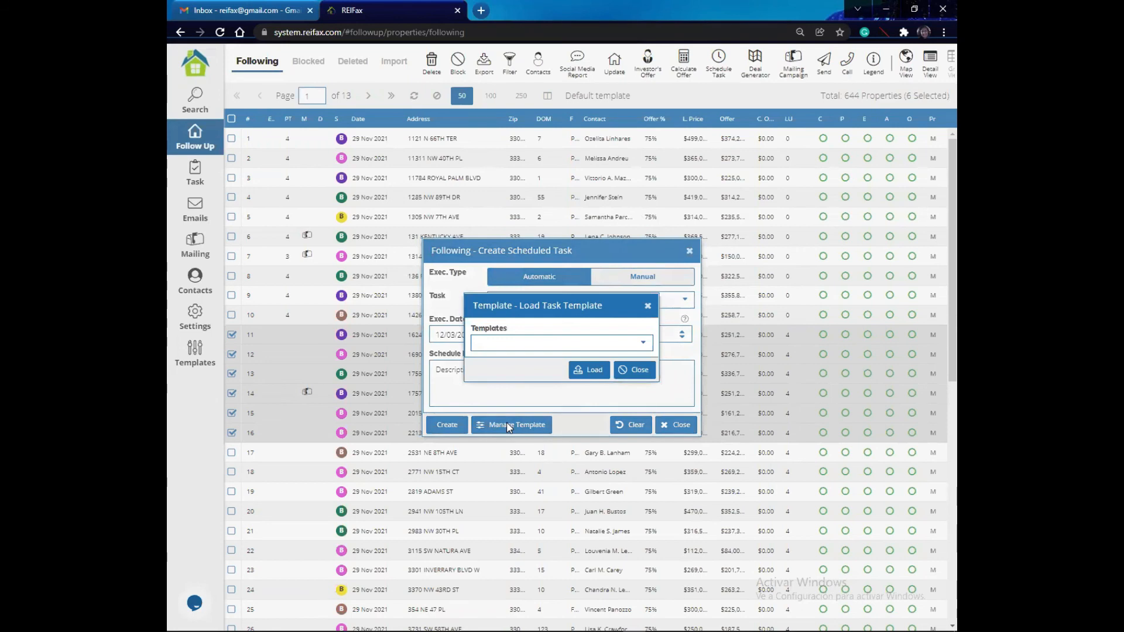
left_click(644, 346)
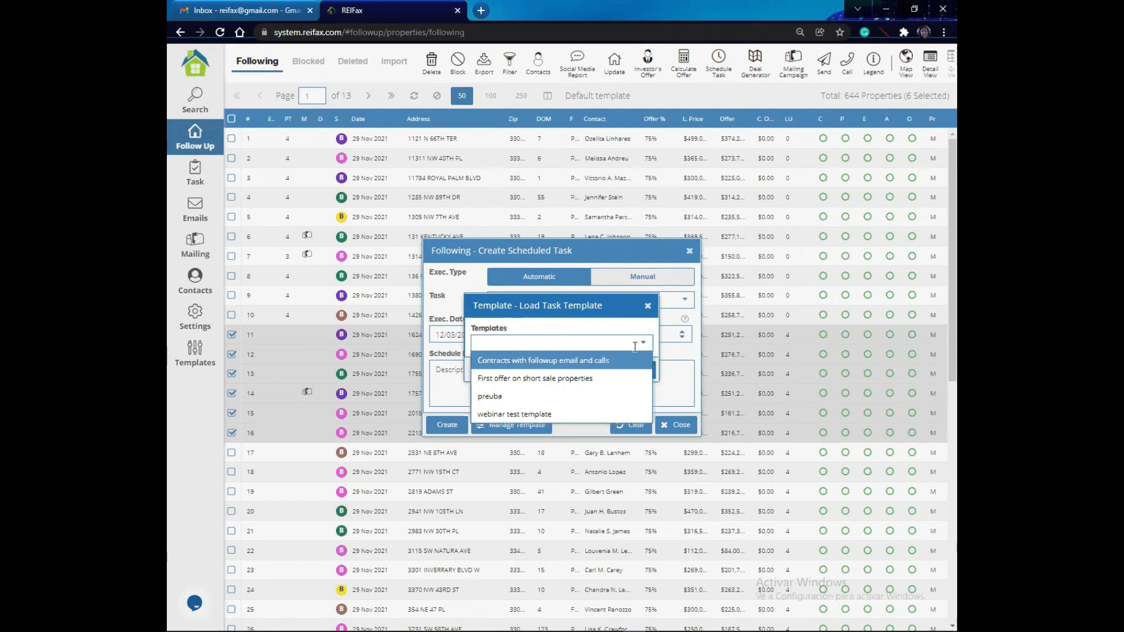
left_click(541, 378)
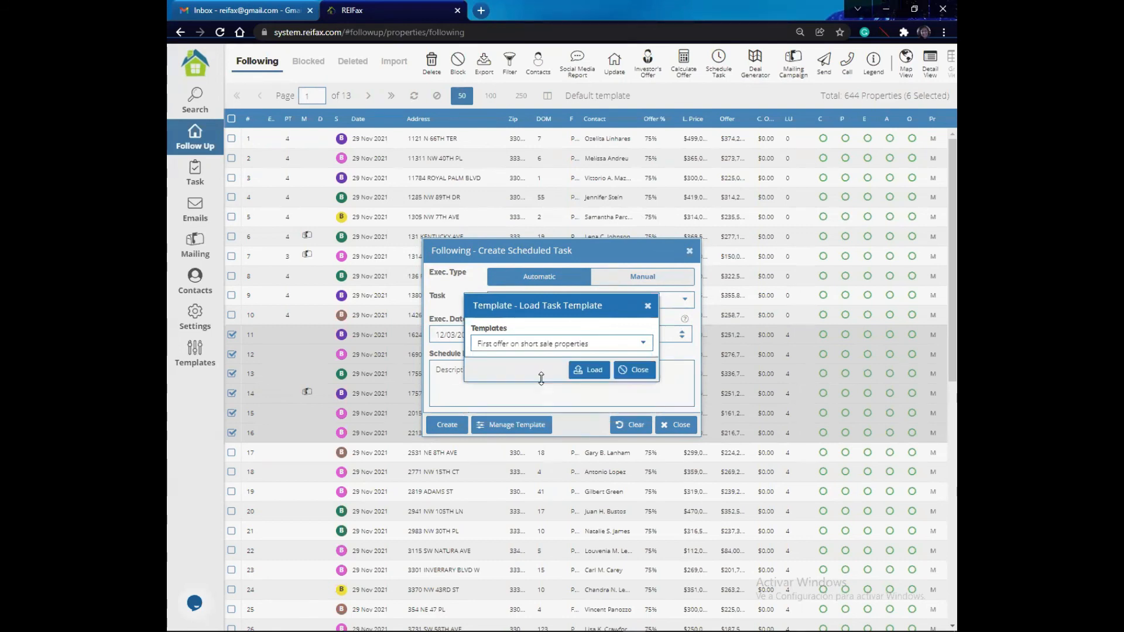
left_click(590, 373)
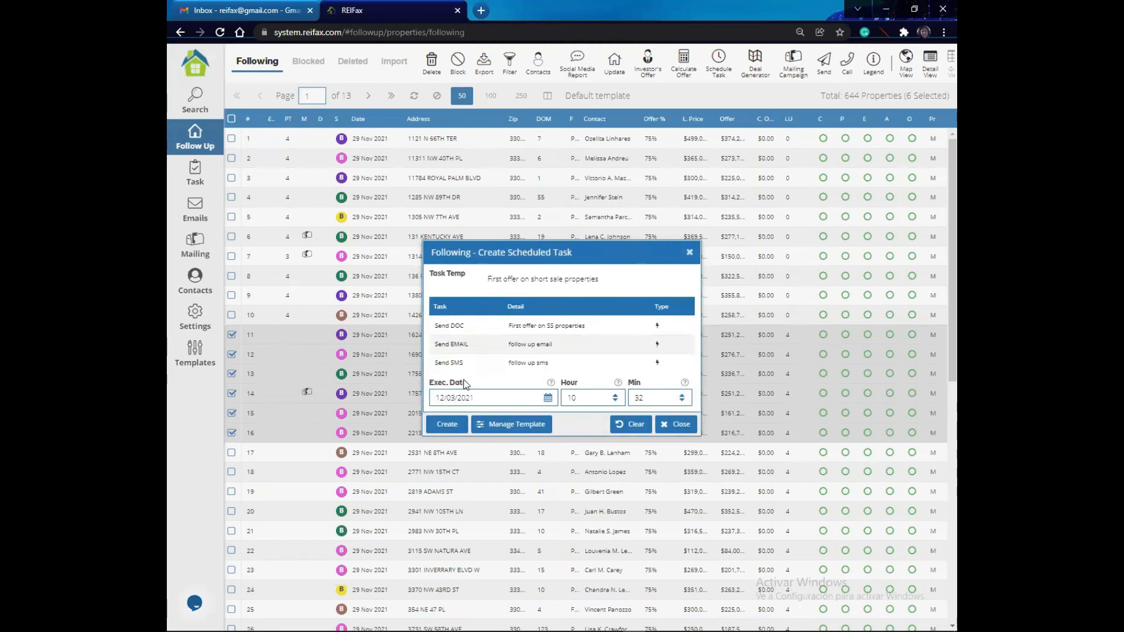
left_click(511, 326)
left_click(529, 364)
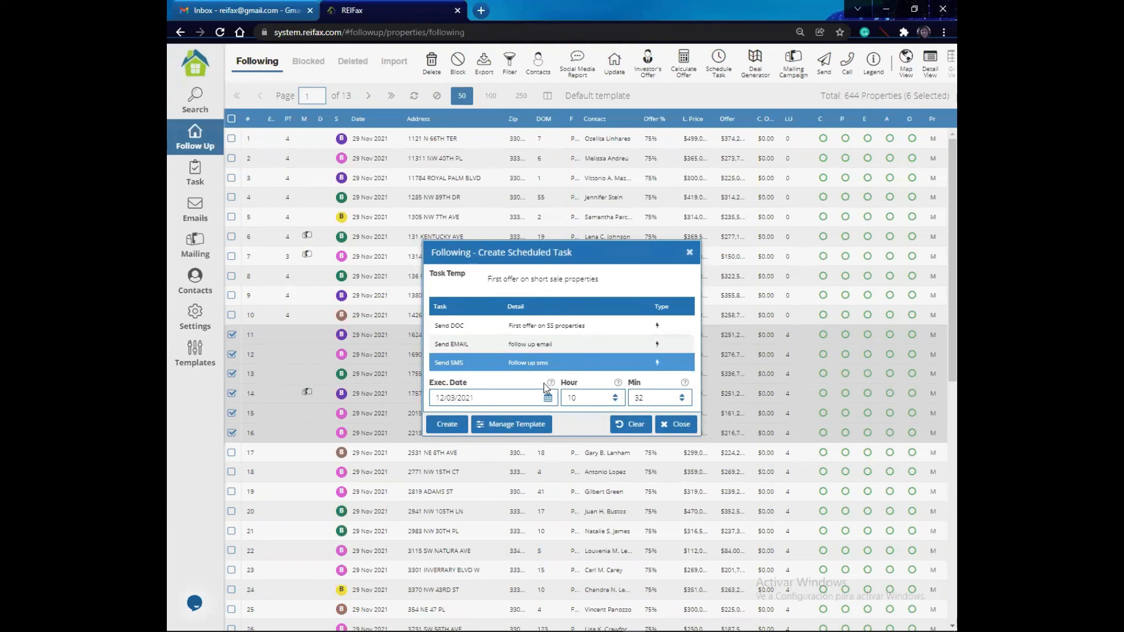
left_click(452, 429)
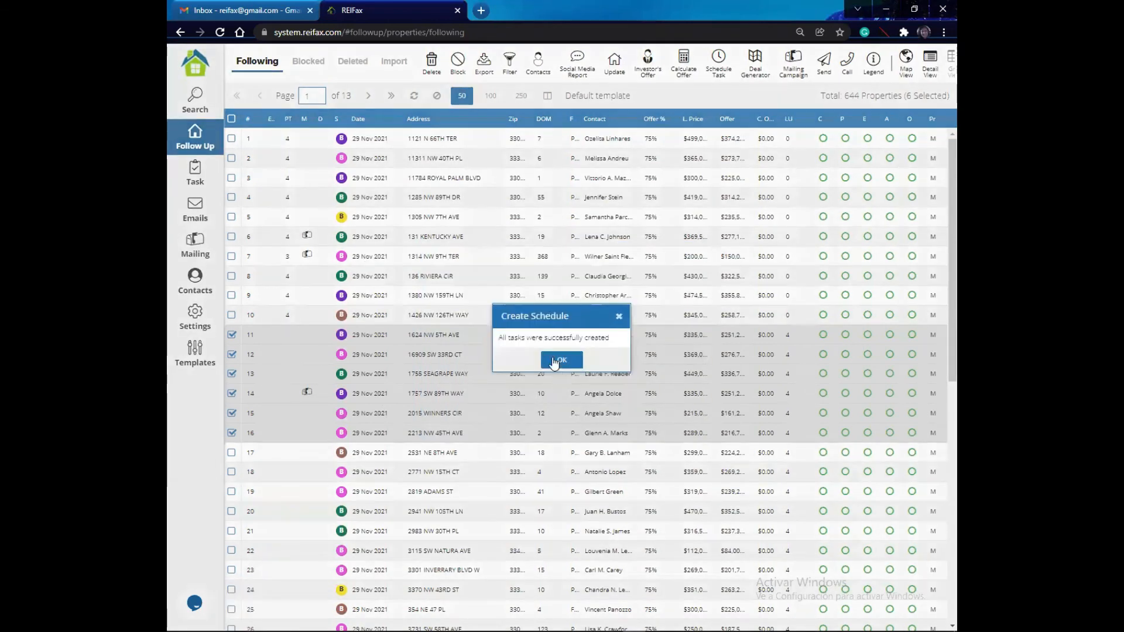
- Close the task creation confirmation and list all pending tasks with their filters reset
left_click(549, 360)
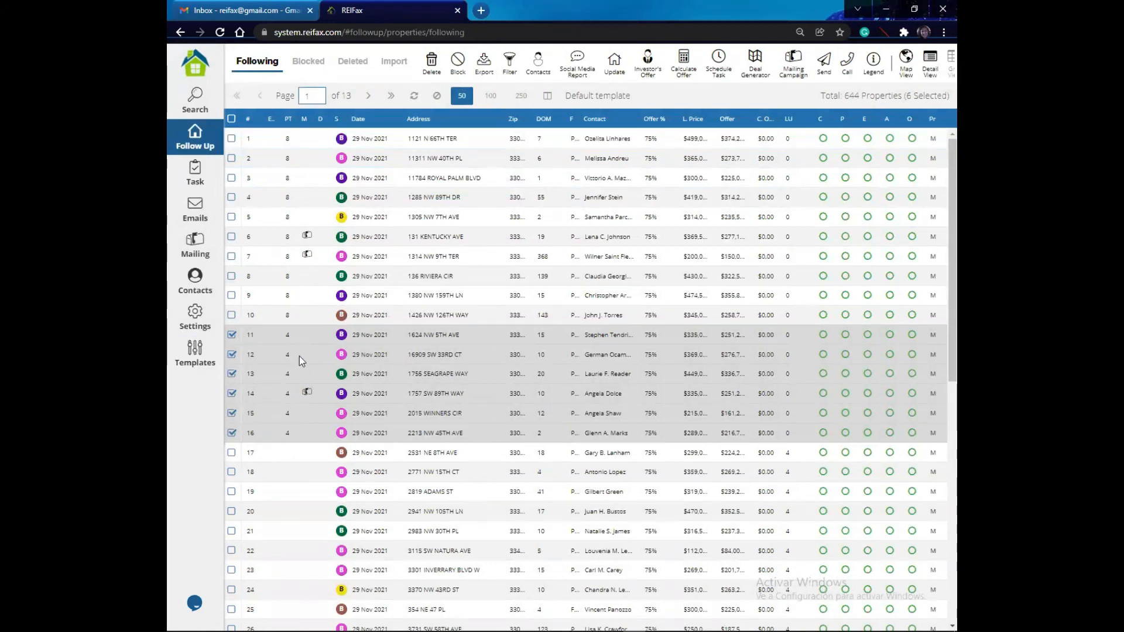
left_click(518, 221)
left_click(303, 385)
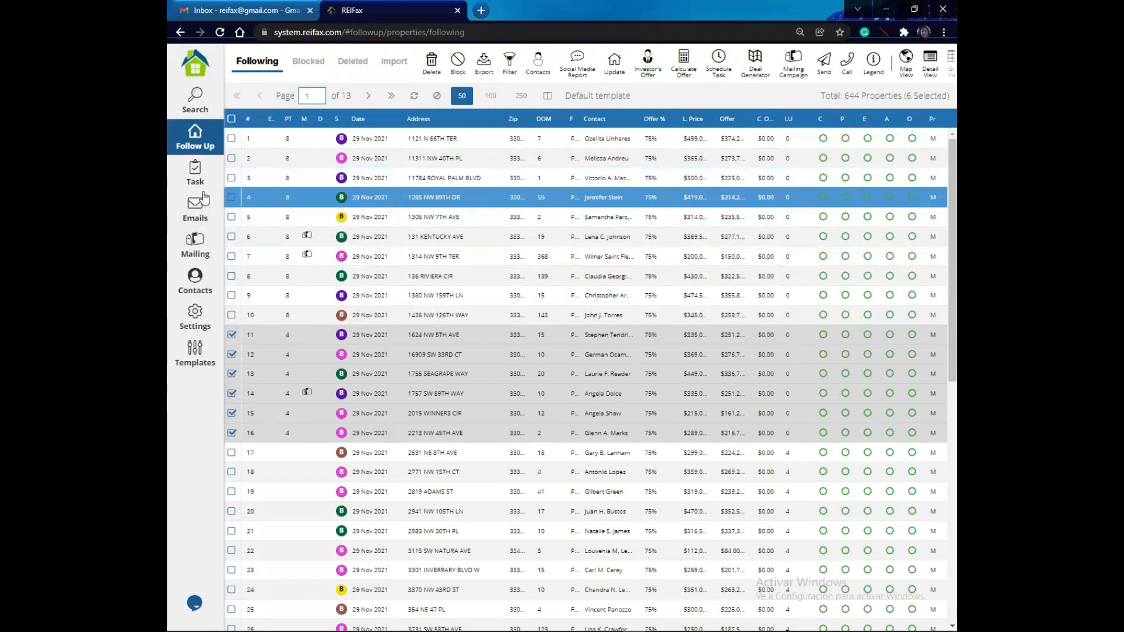
left_click(195, 171)
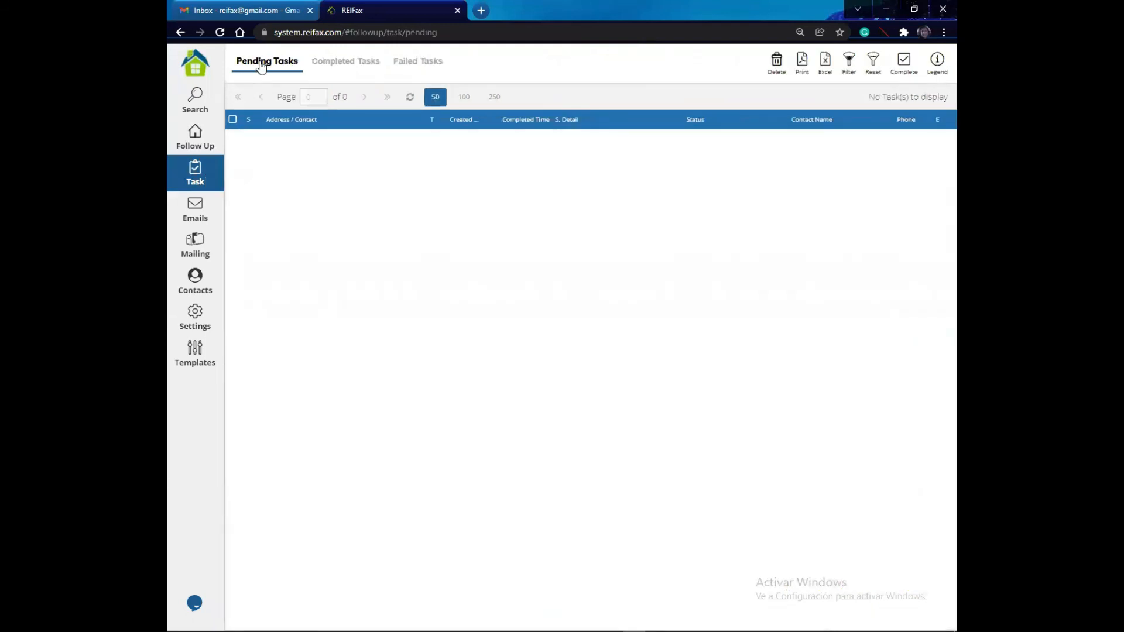
left_click(876, 65)
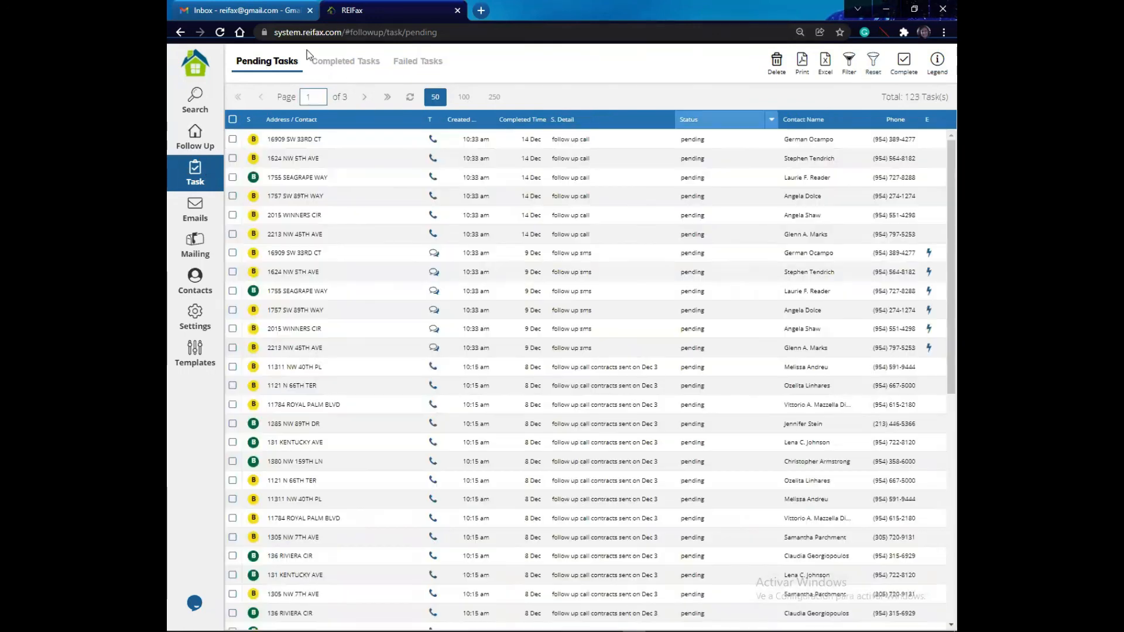
- Review the completed tasks with their filters reset, and examine the failed tasks and their error statuses
left_click(350, 62)
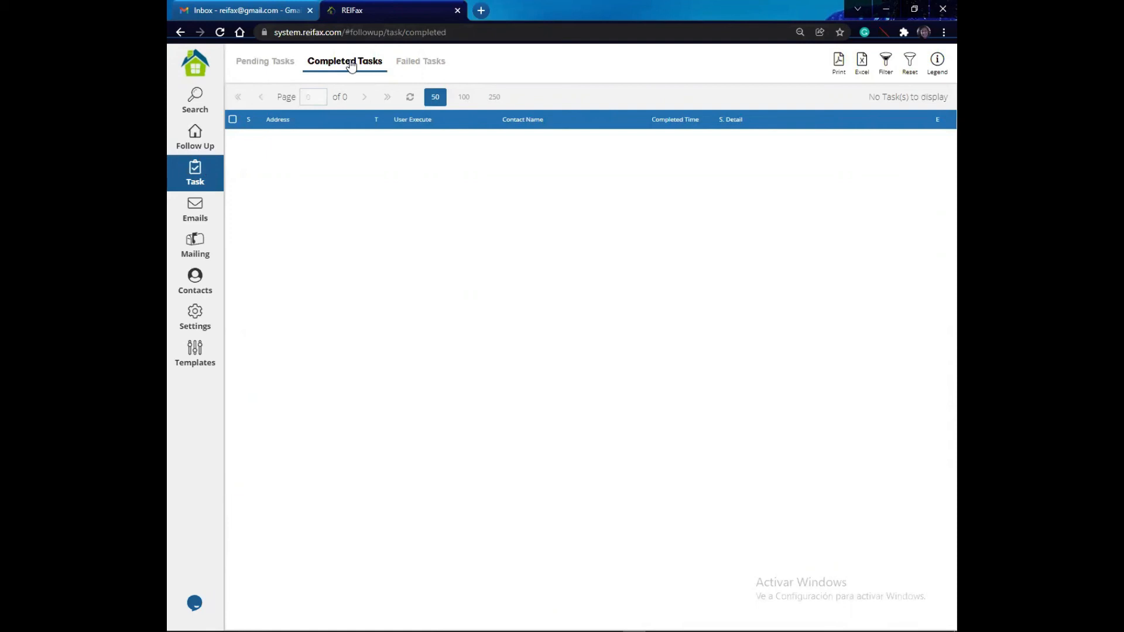
left_click(908, 64)
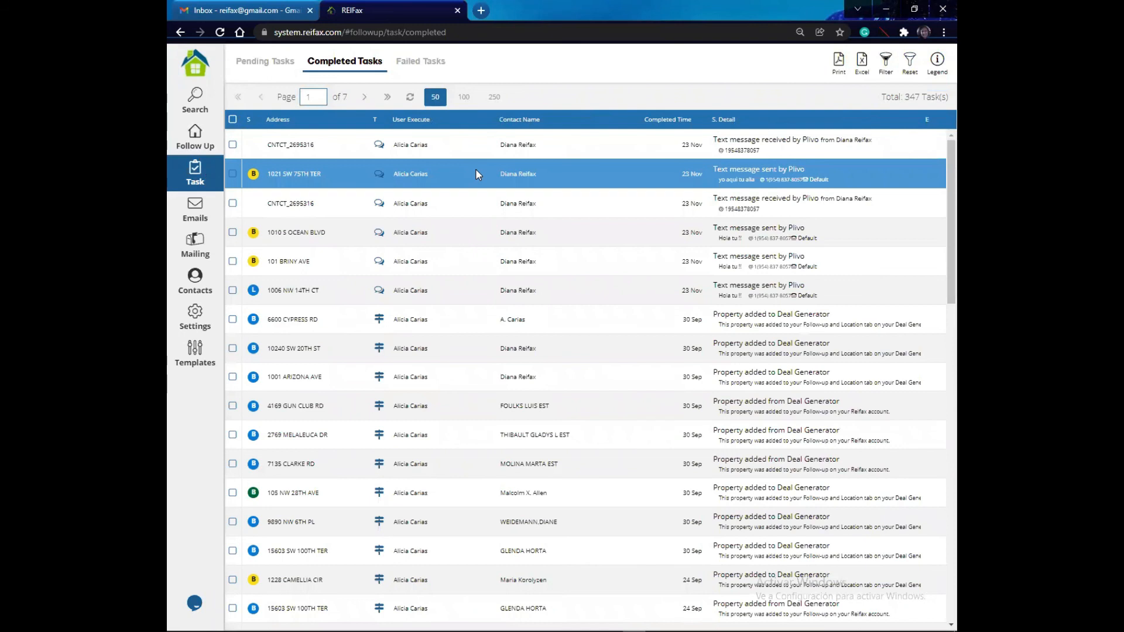
left_click(417, 63)
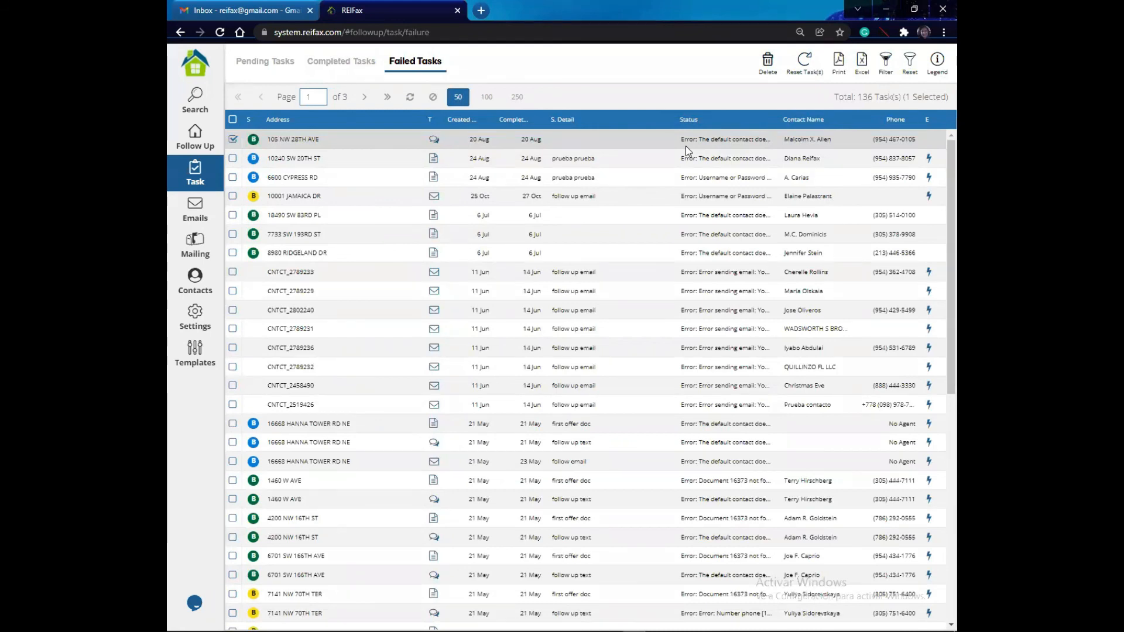
left_click(664, 189)
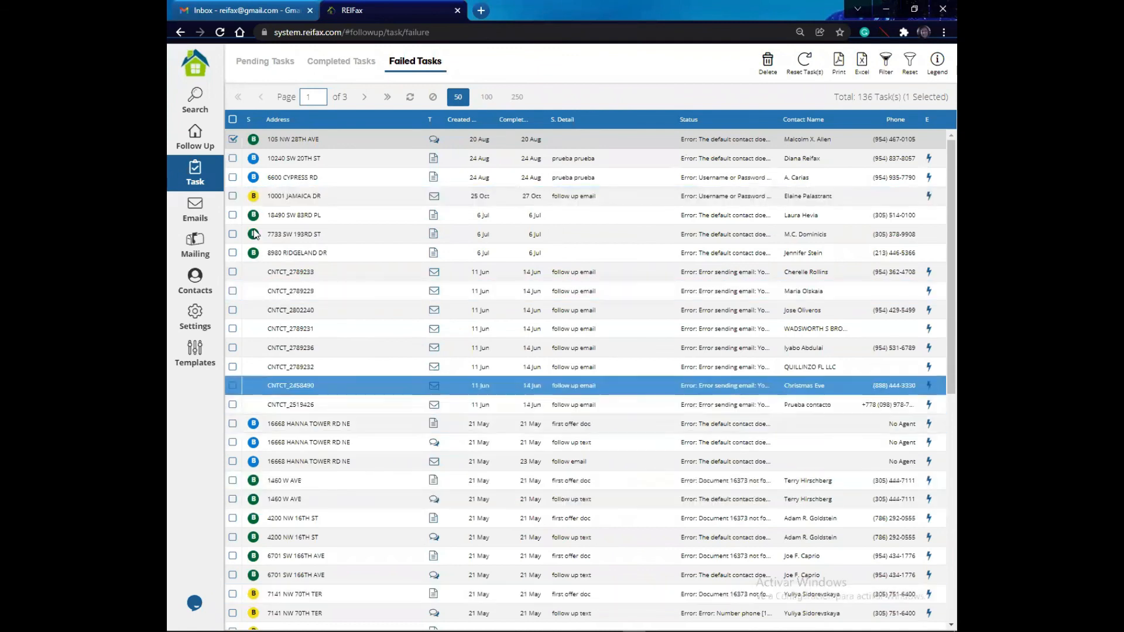
- Return to the Follow Up property list and view the mailing campaigns
left_click(193, 144)
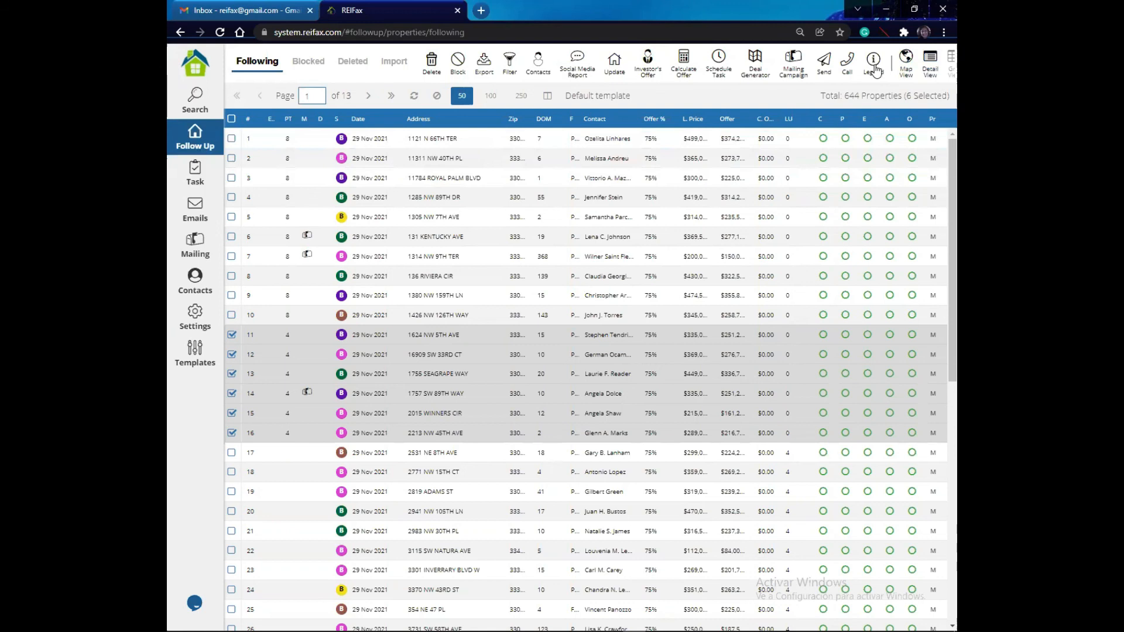
left_click(824, 61)
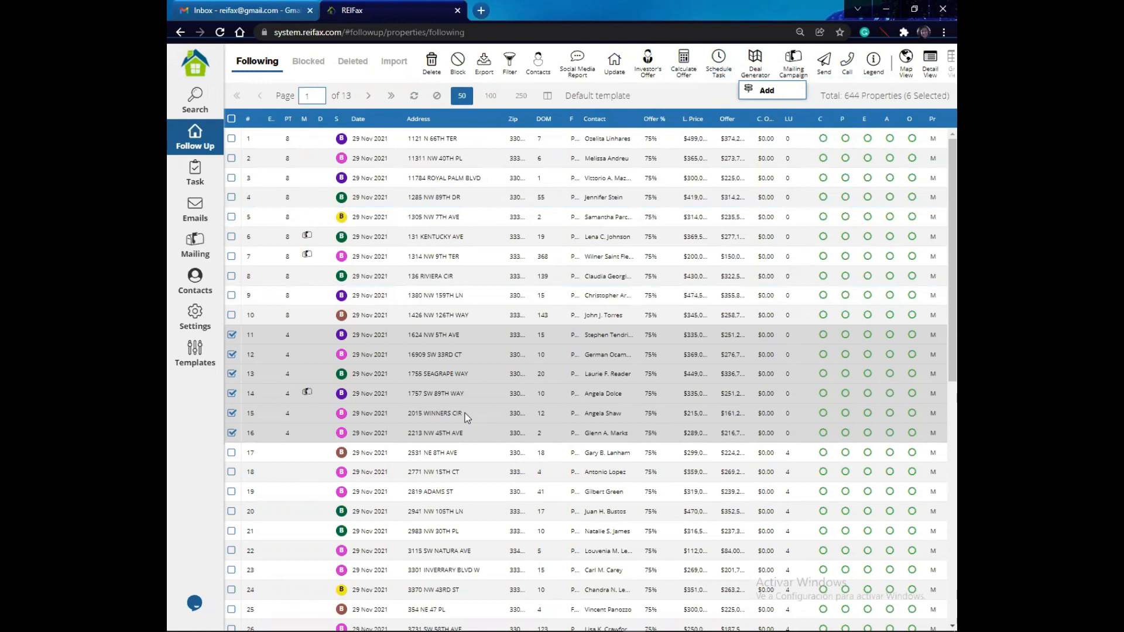
left_click(195, 245)
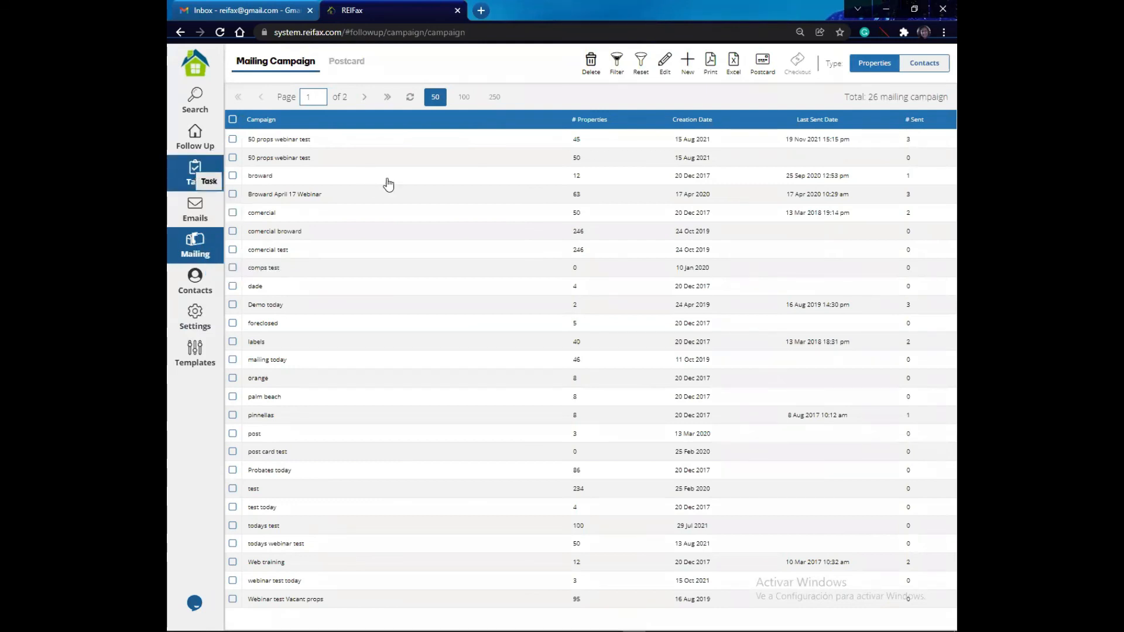
- Open the follow-up history of the property in row 3 of the Follow Up list and review its task entries, emails and Plivo SMS messages
left_click(401, 226)
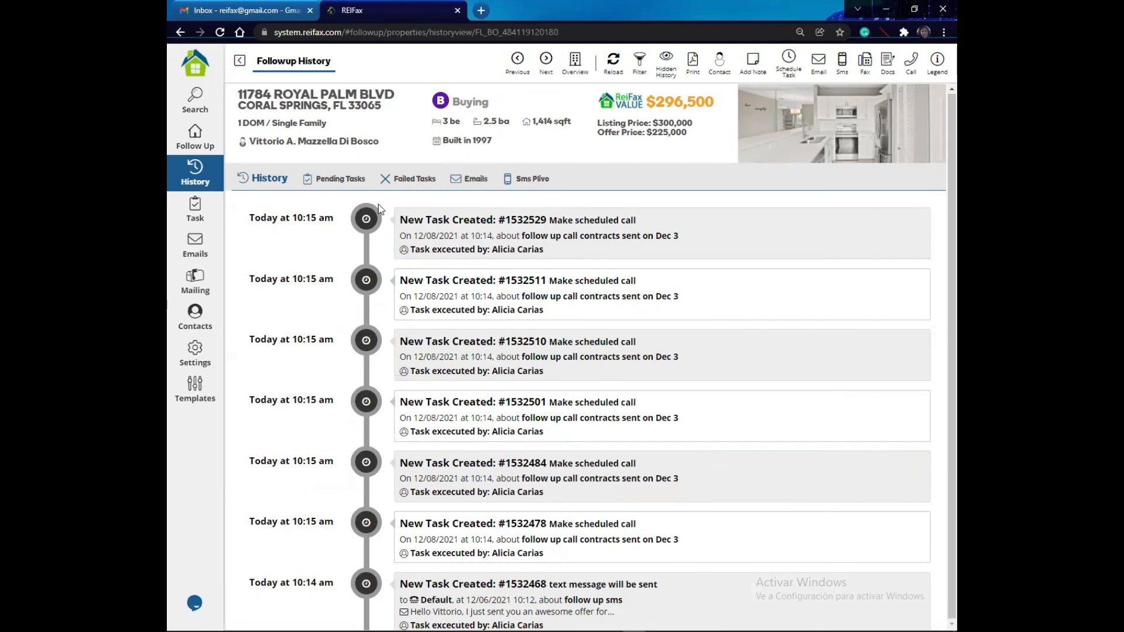
mouse_move(400, 220)
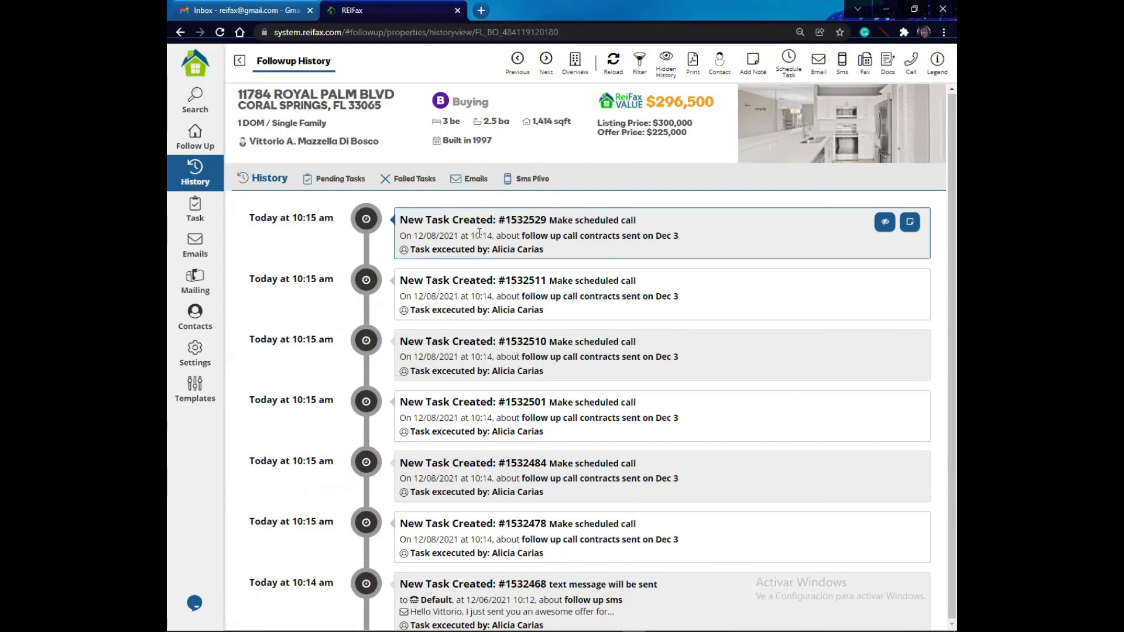
left_click(467, 181)
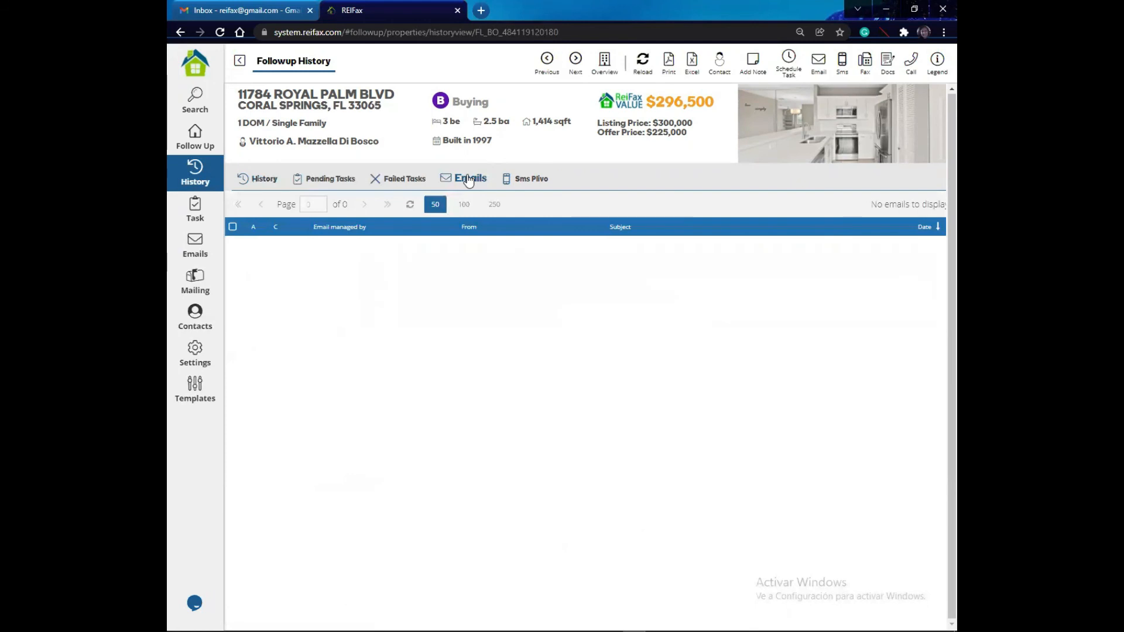
left_click(262, 179)
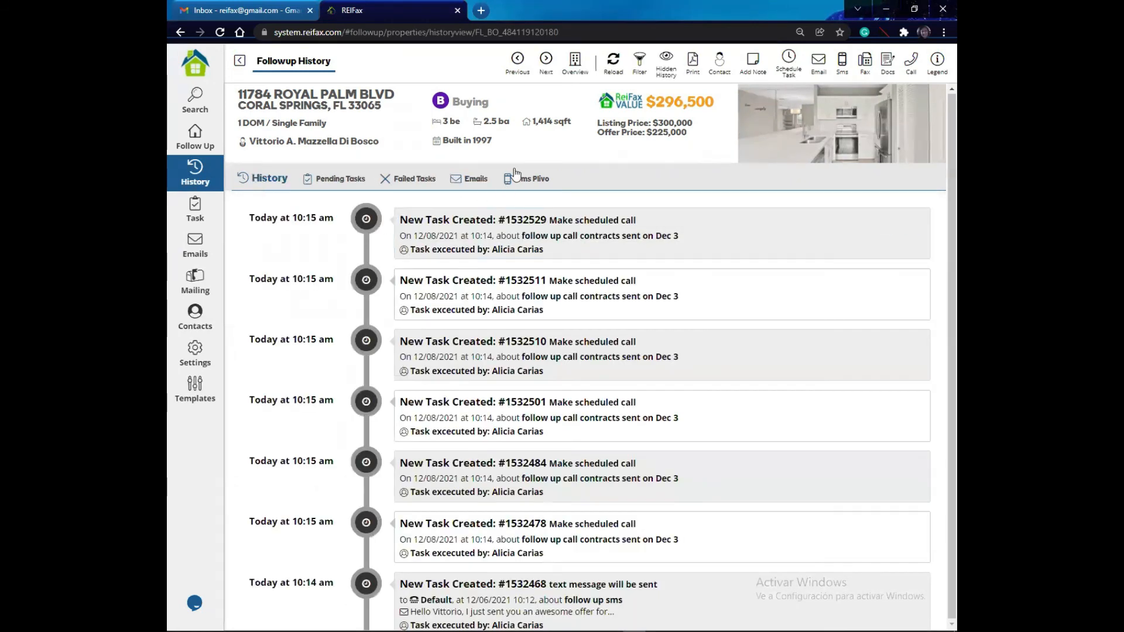
left_click(472, 185)
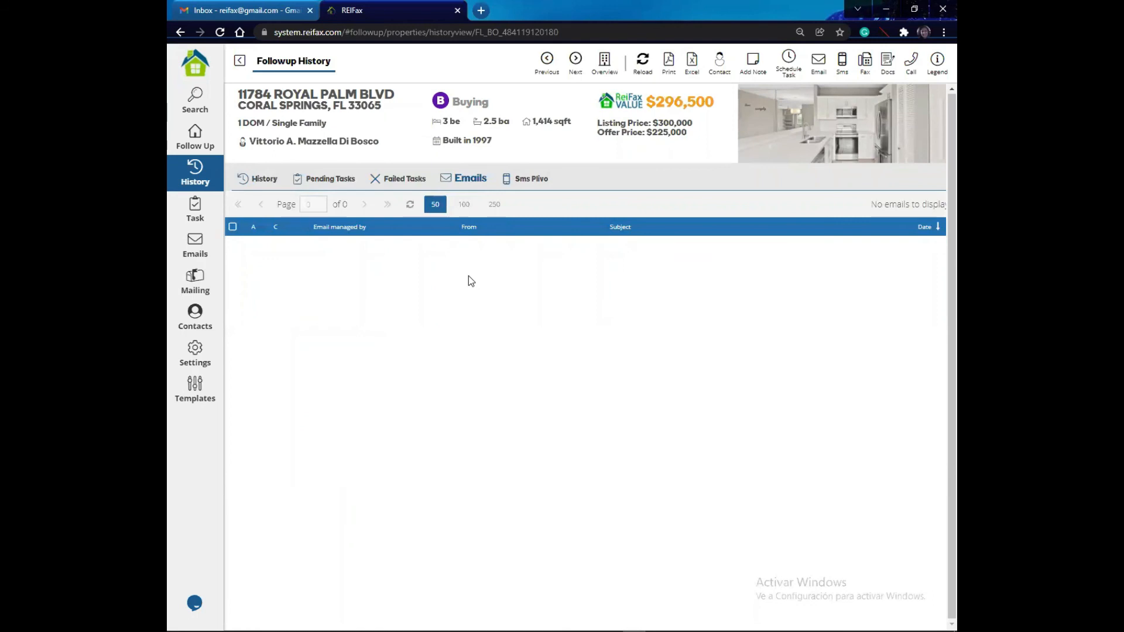
left_click(523, 180)
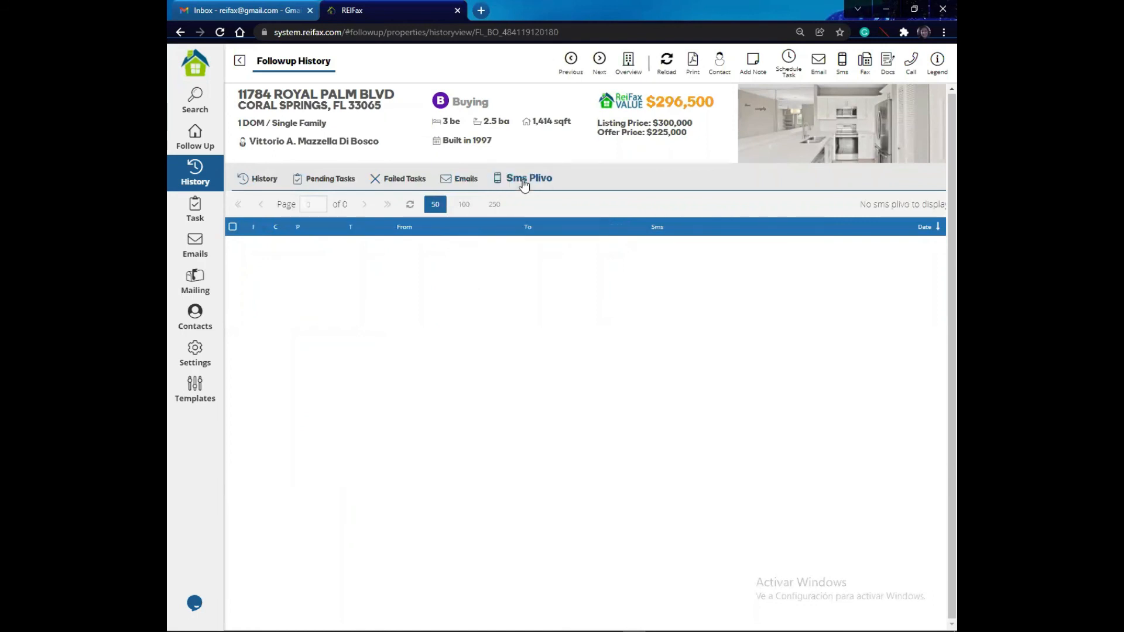